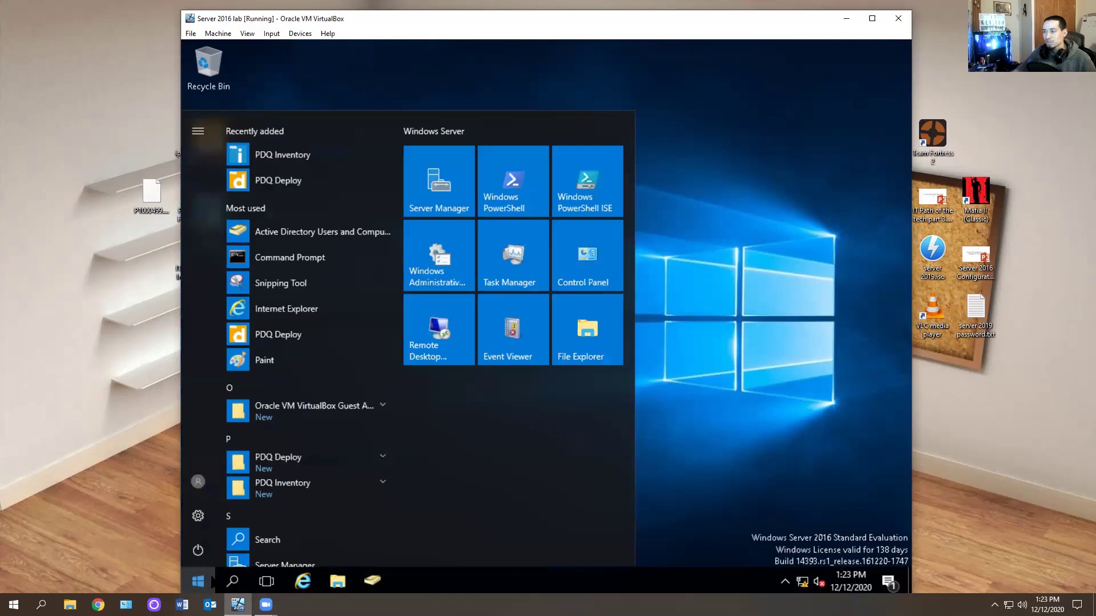
# Launch Server Manager from the Start menu inside the Windows Server 2016 VM.
pyautogui.click(447, 177)
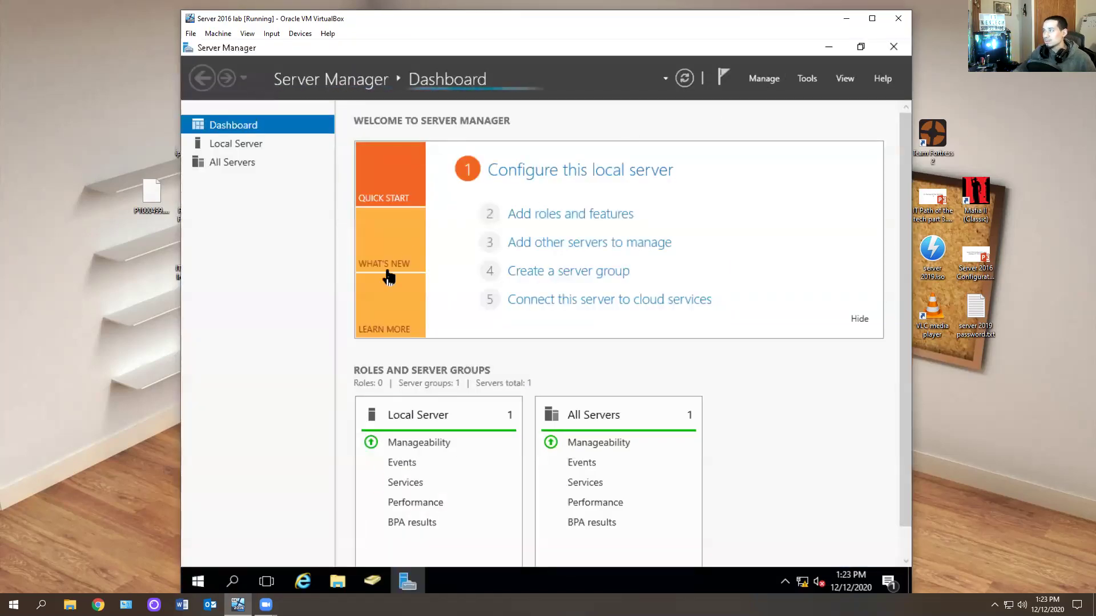
# Start Add Roles and Features for this server and tick Print and Document Services with its management tools.
pyautogui.click(753, 77)
pyautogui.click(786, 93)
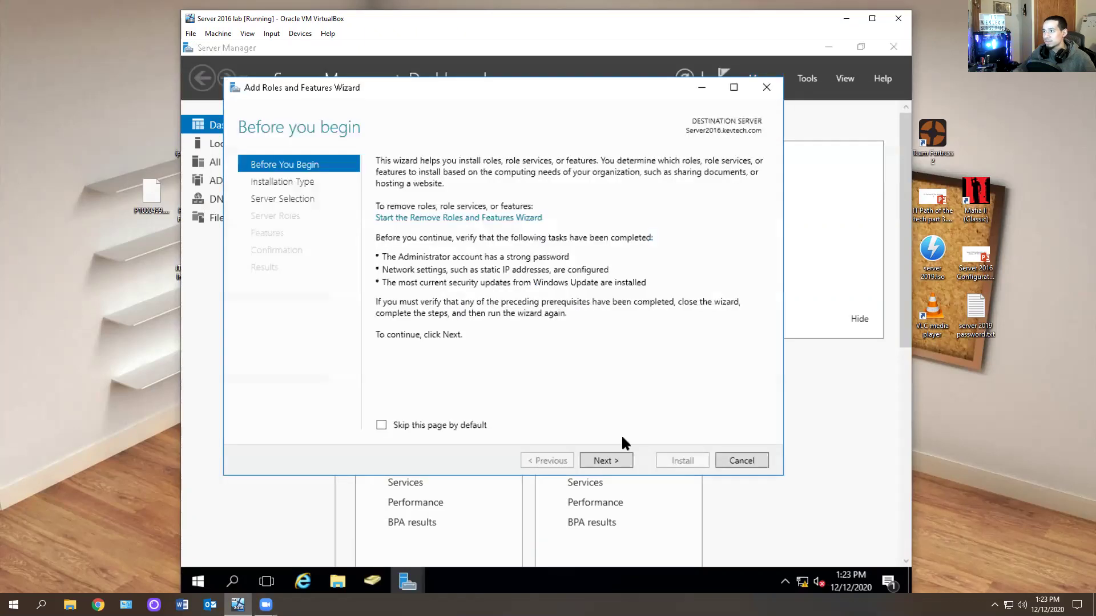
pyautogui.click(612, 467)
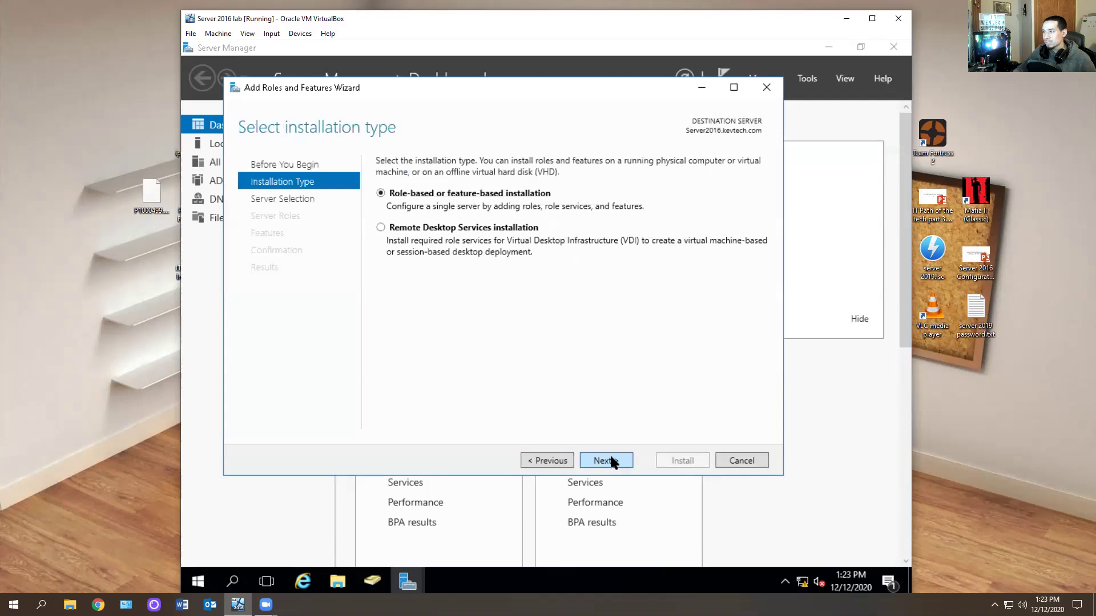
pyautogui.click(611, 464)
pyautogui.click(611, 463)
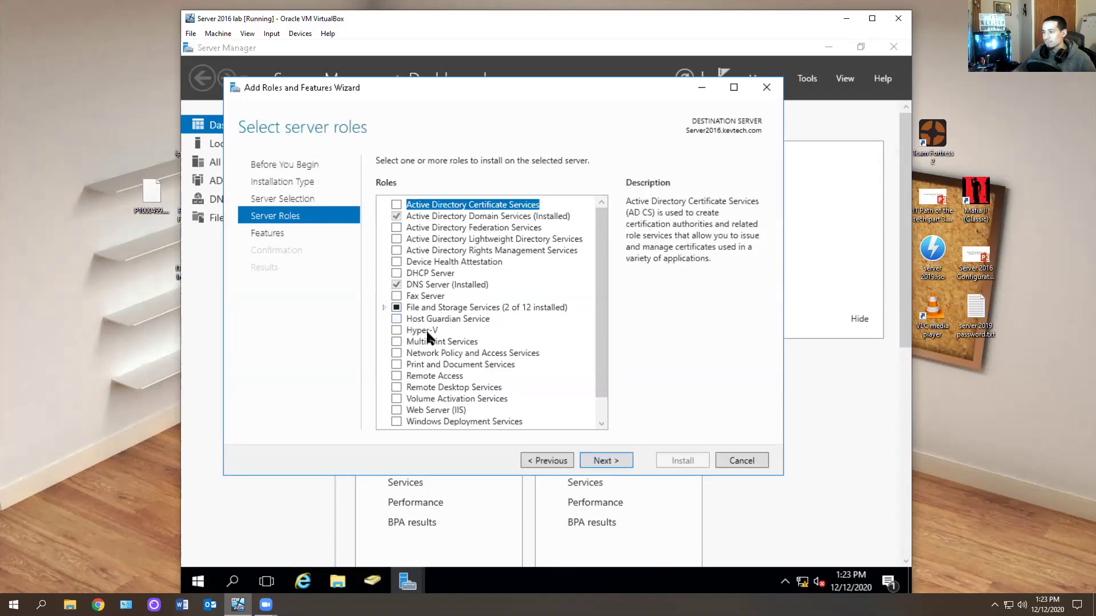
pyautogui.click(399, 364)
pyautogui.click(553, 404)
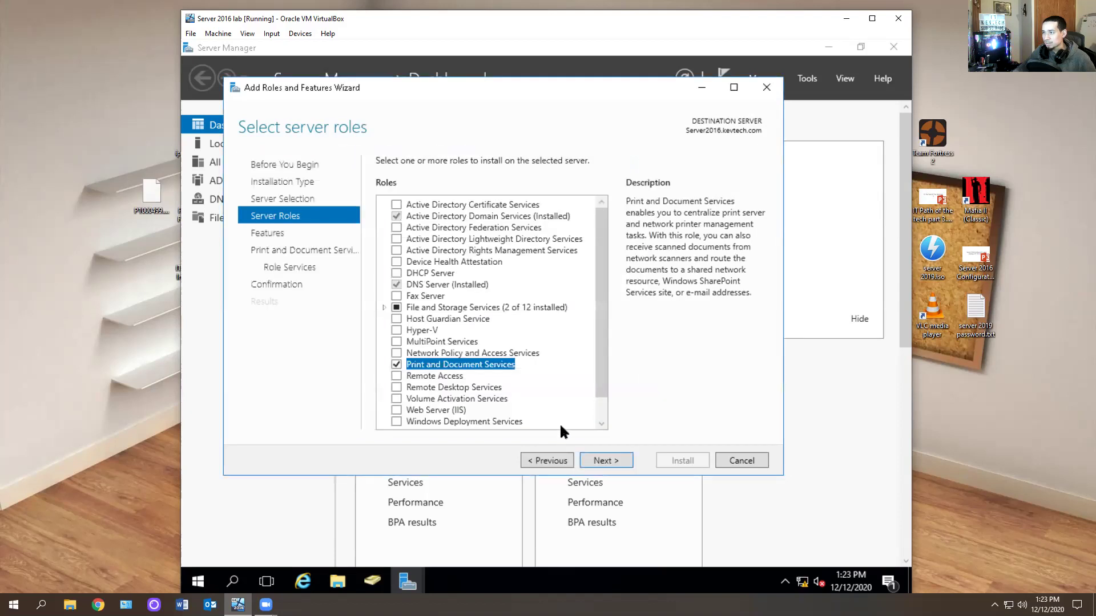
pyautogui.click(603, 461)
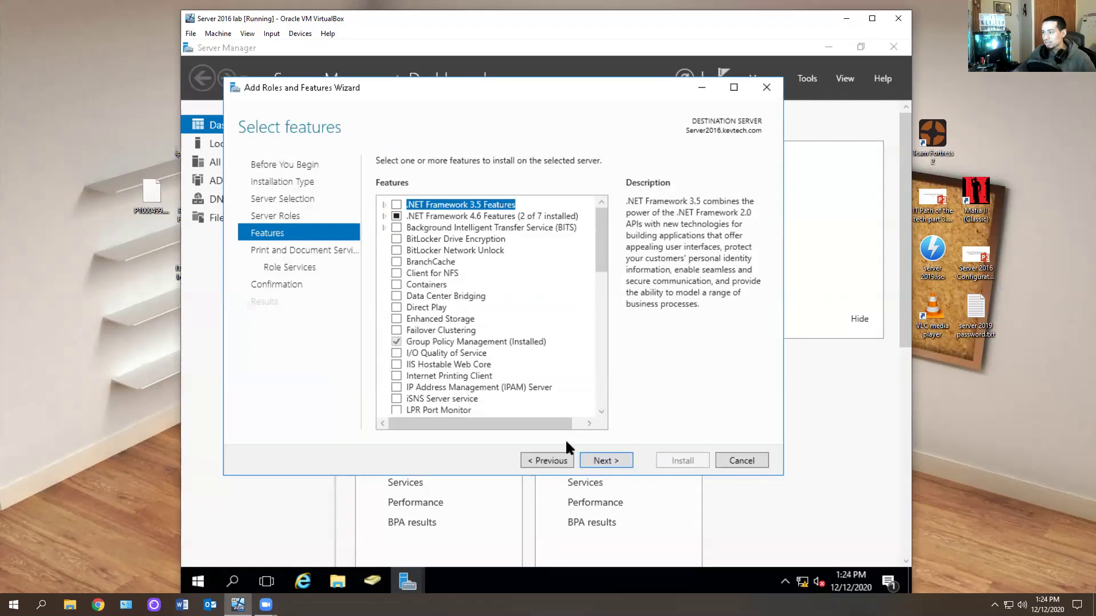
# Go back to re-check the server roles, then advance to the print role services page.
pyautogui.click(596, 461)
pyautogui.click(552, 460)
pyautogui.click(553, 460)
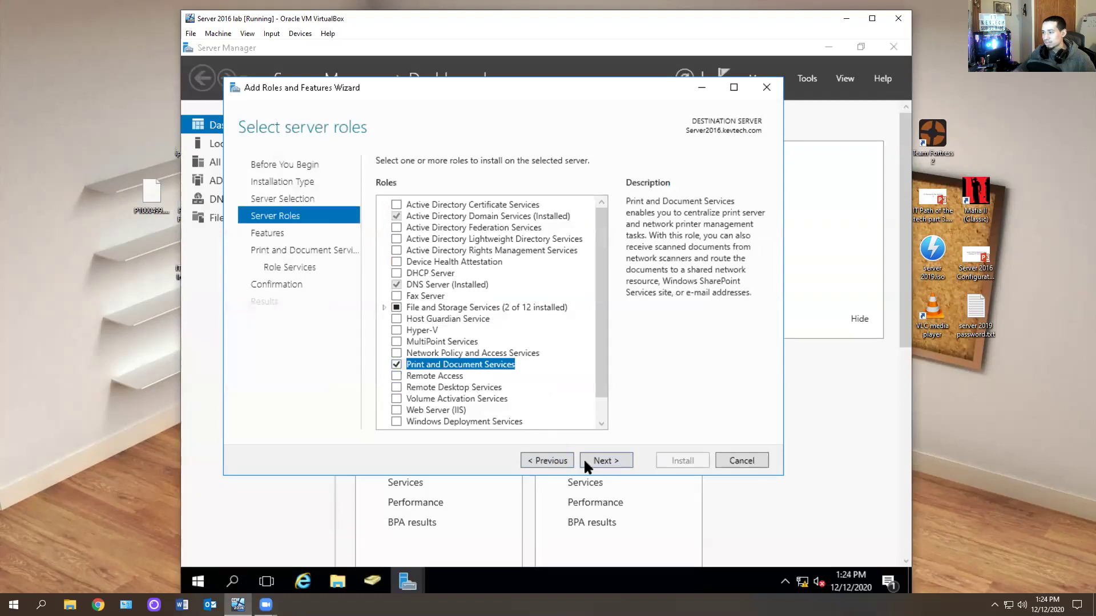
pyautogui.click(608, 459)
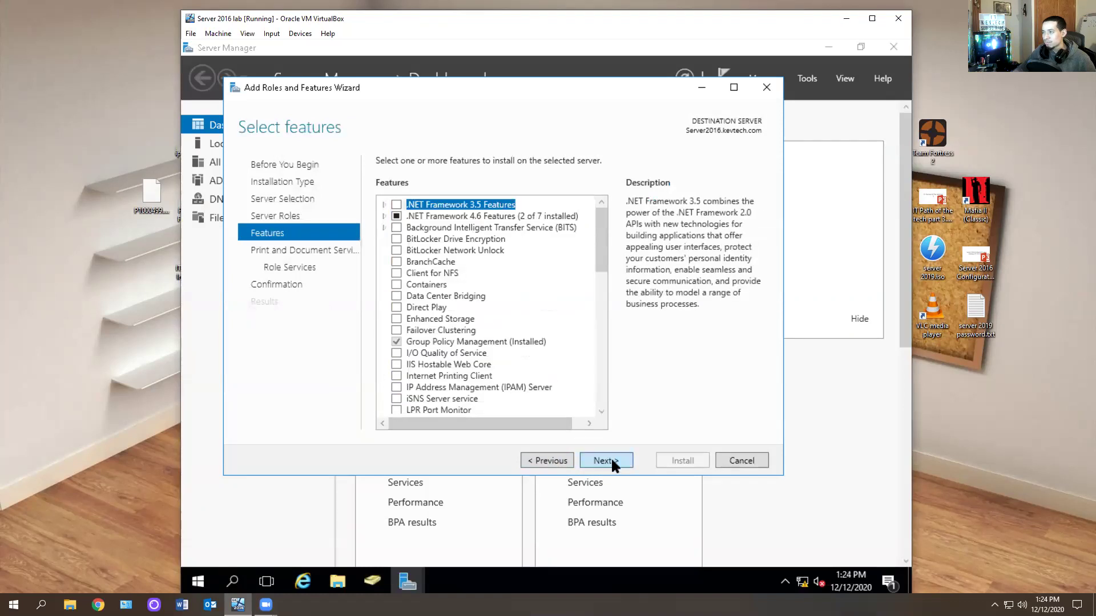
pyautogui.click(611, 459)
pyautogui.click(615, 461)
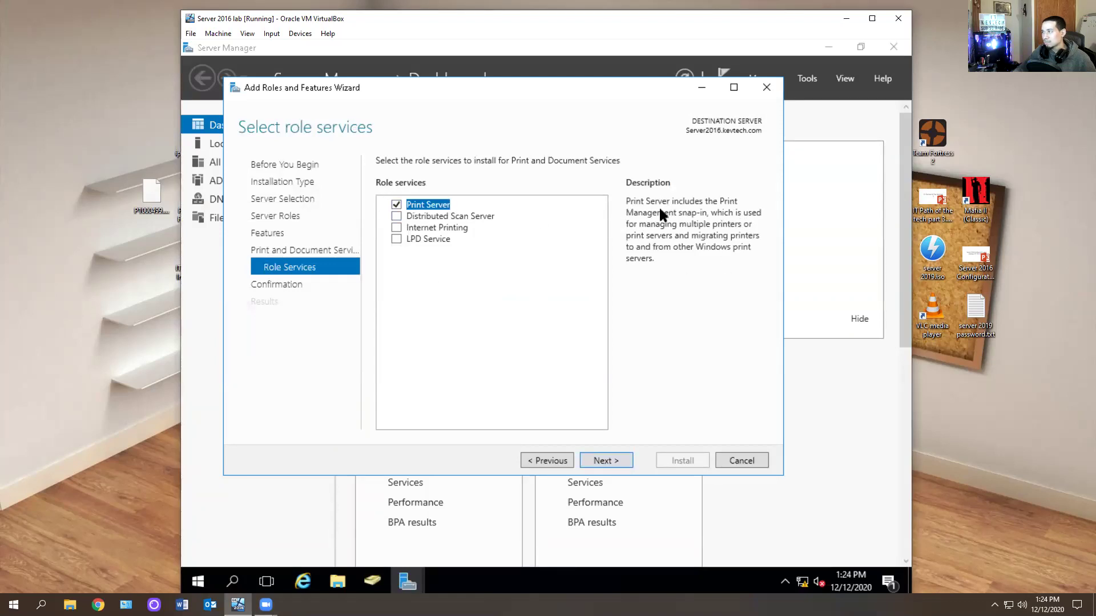
# Review the role service descriptions, keep only Print Server, and reach the Confirmation page.
pyautogui.click(450, 217)
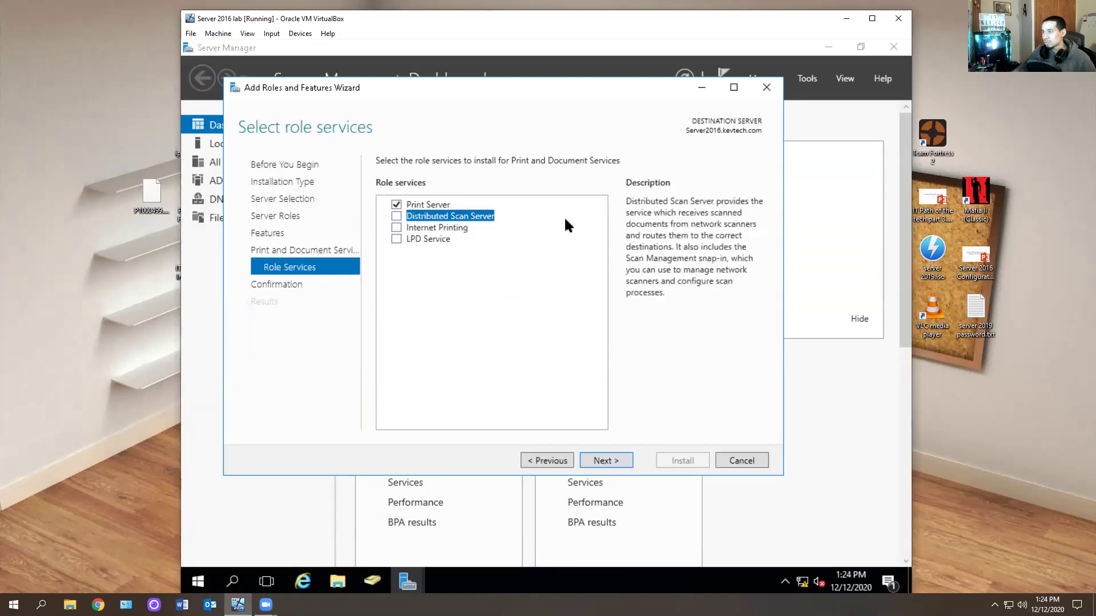
pyautogui.click(414, 239)
pyautogui.click(437, 228)
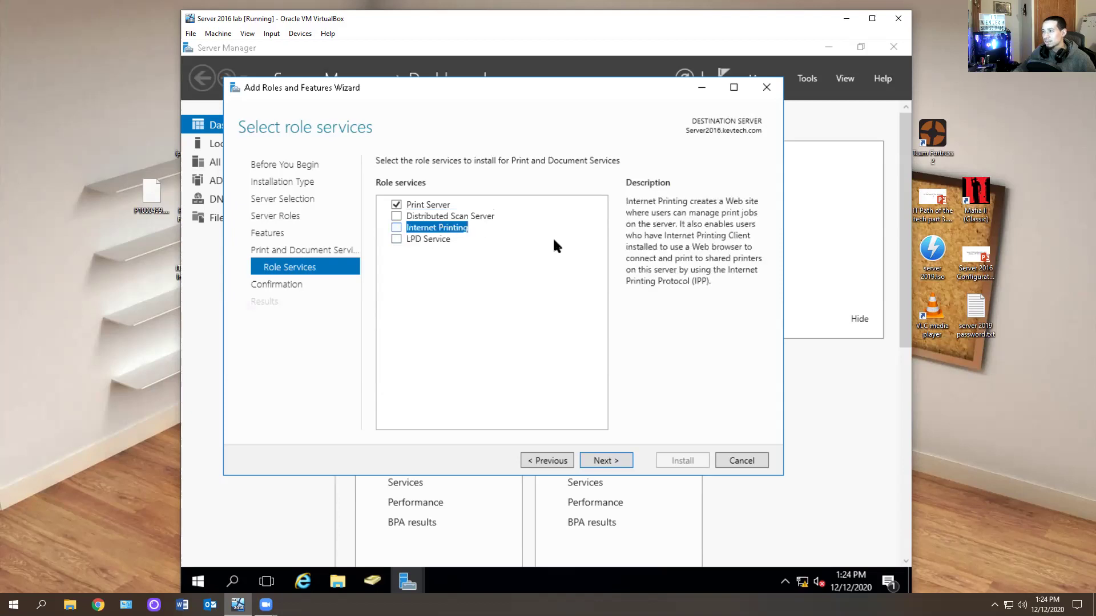
pyautogui.click(443, 240)
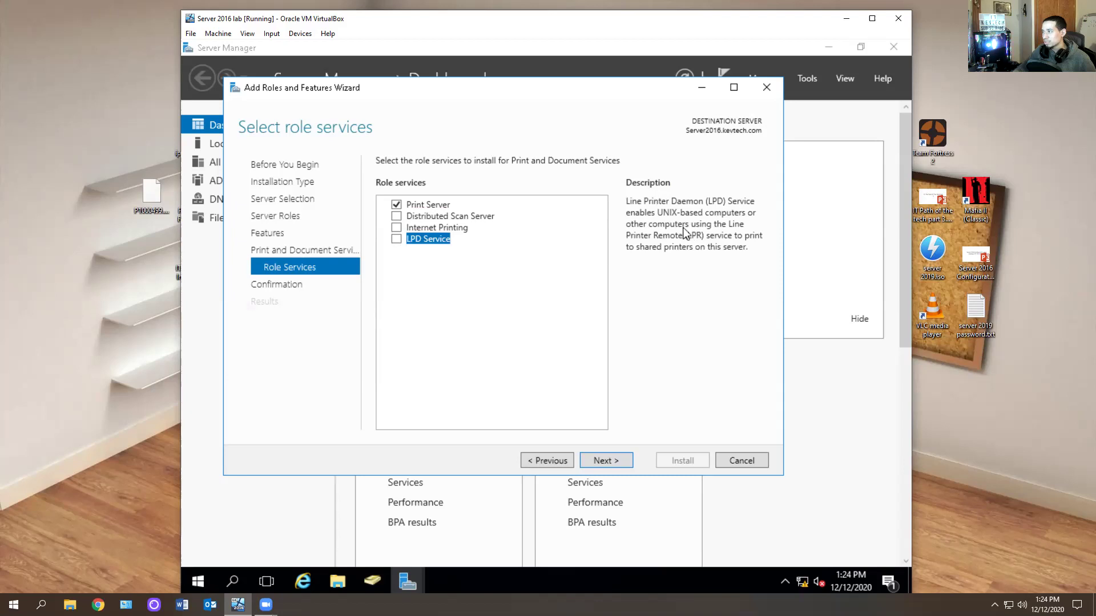
pyautogui.click(440, 228)
pyautogui.click(423, 217)
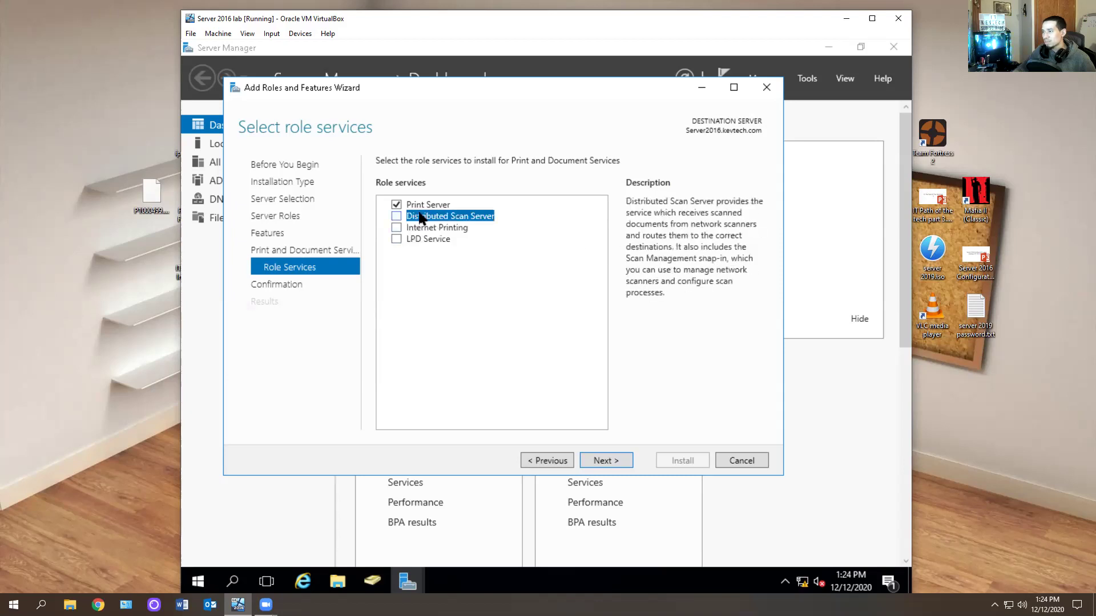
pyautogui.click(441, 208)
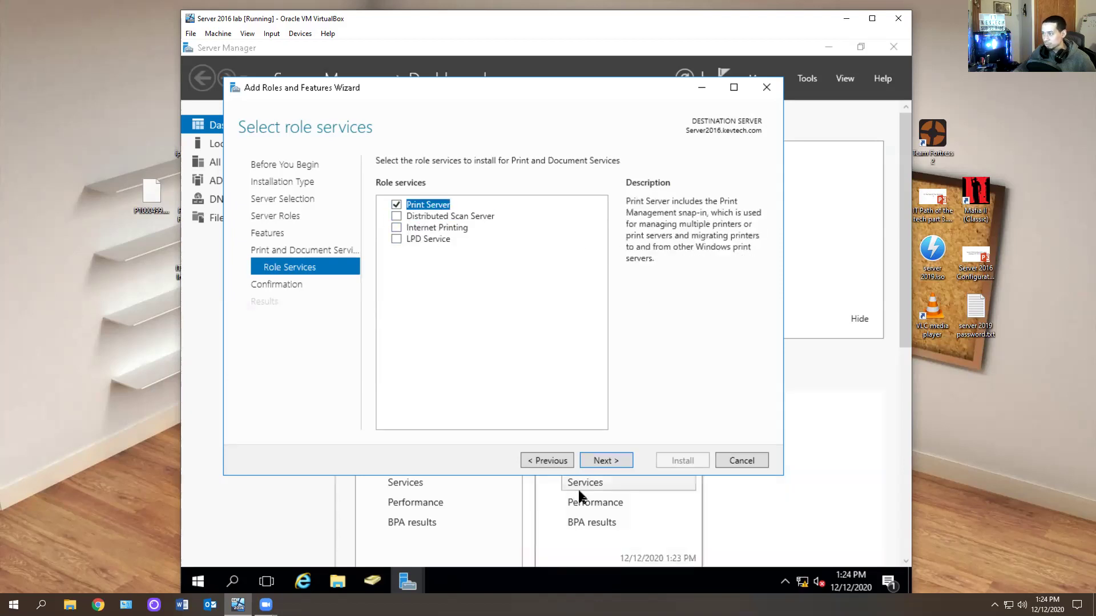
pyautogui.click(610, 463)
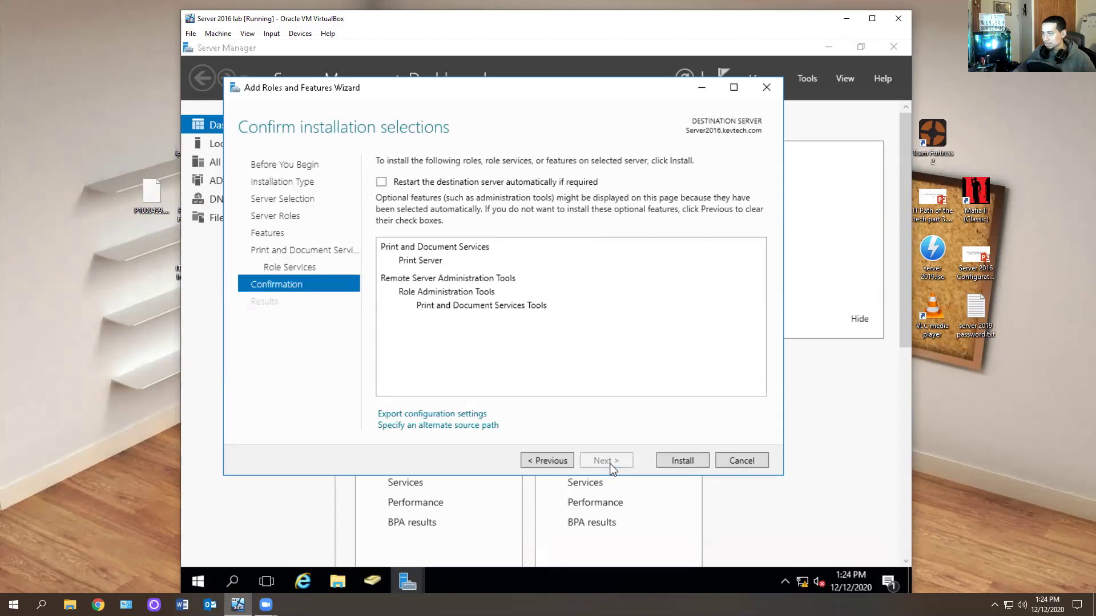
# Install the Print Server role and close the wizard once installation succeeds.
pyautogui.click(678, 460)
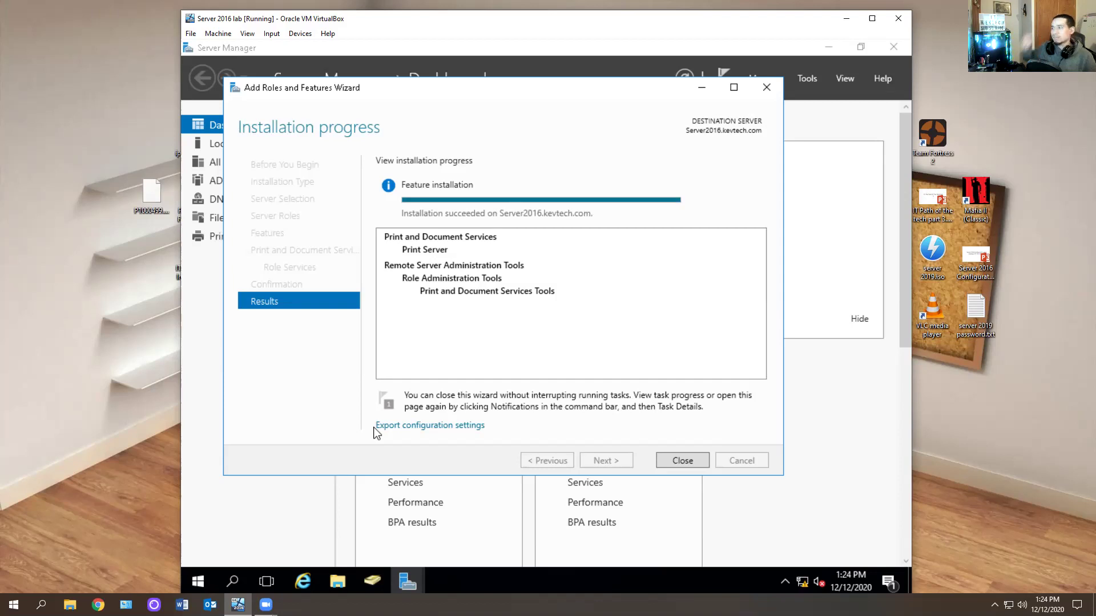
pyautogui.click(697, 463)
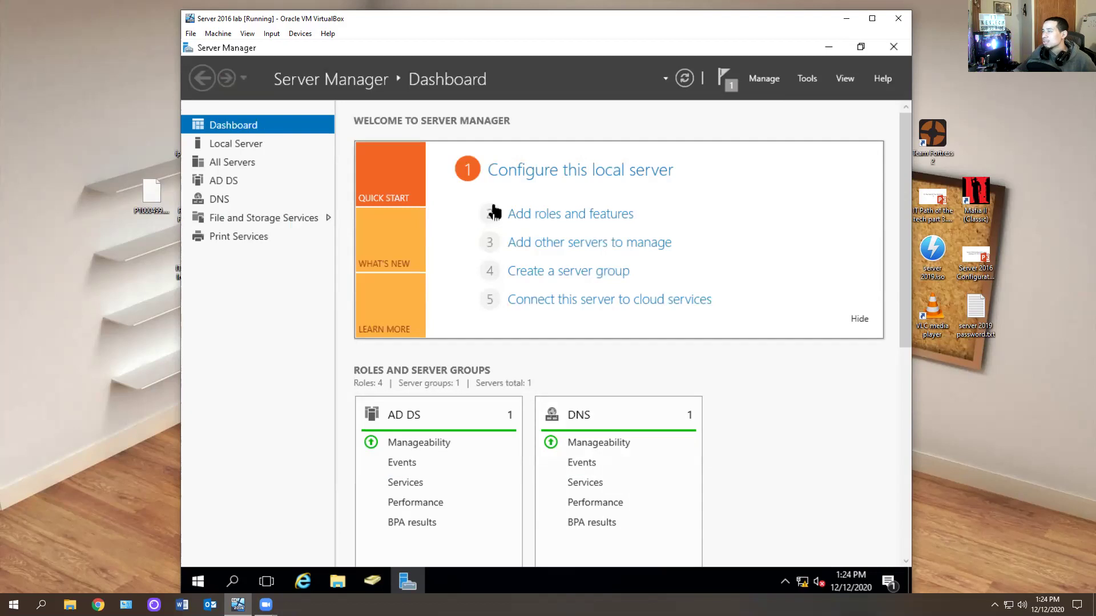
# Show the Print Services page for SERVER2016, then the Tools menu scrolled down to Print Management.
pyautogui.click(807, 79)
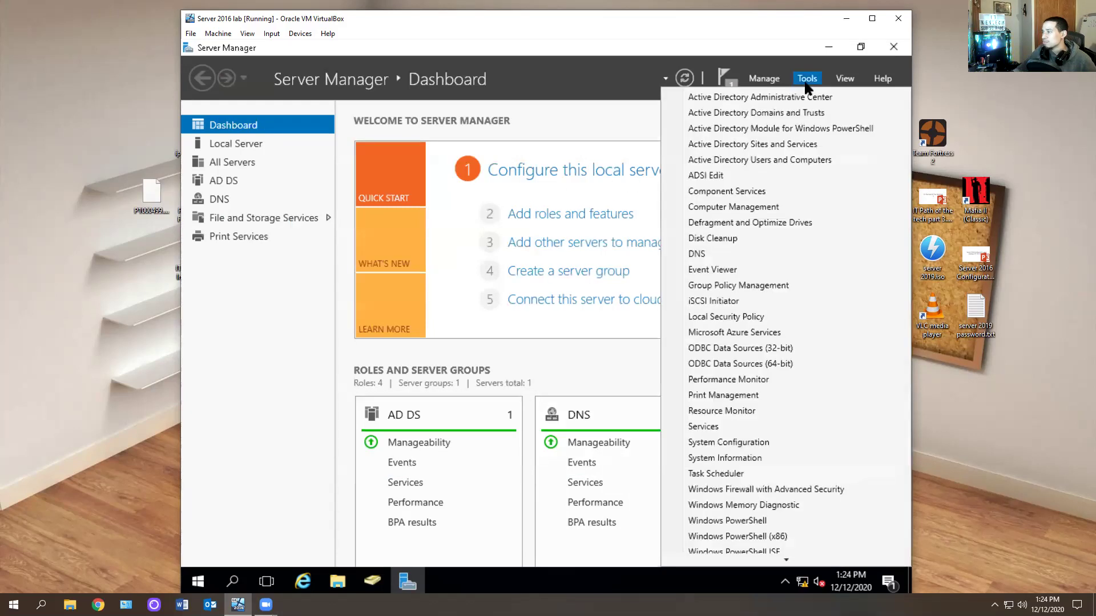
pyautogui.click(254, 237)
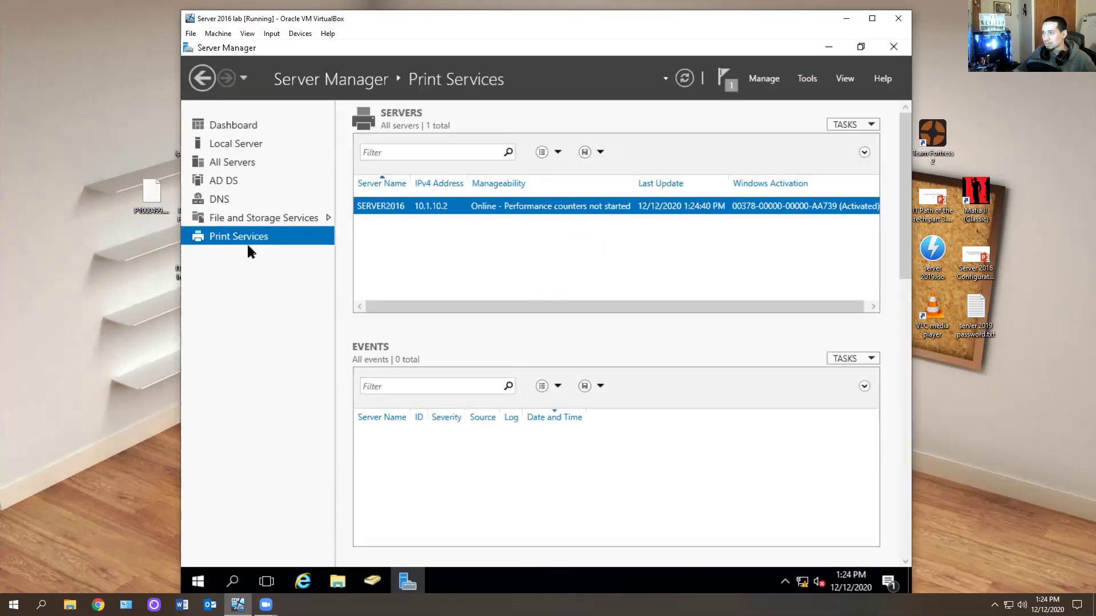
pyautogui.rightClick(423, 210)
pyautogui.click(384, 259)
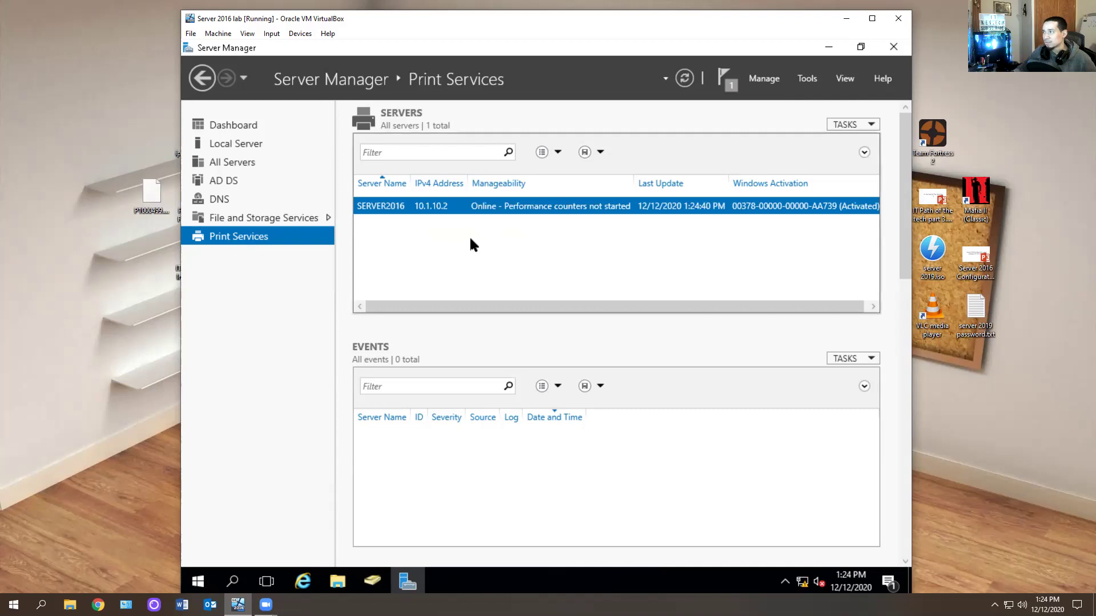
pyautogui.click(664, 79)
pyautogui.click(664, 78)
pyautogui.rightClick(466, 210)
pyautogui.click(431, 224)
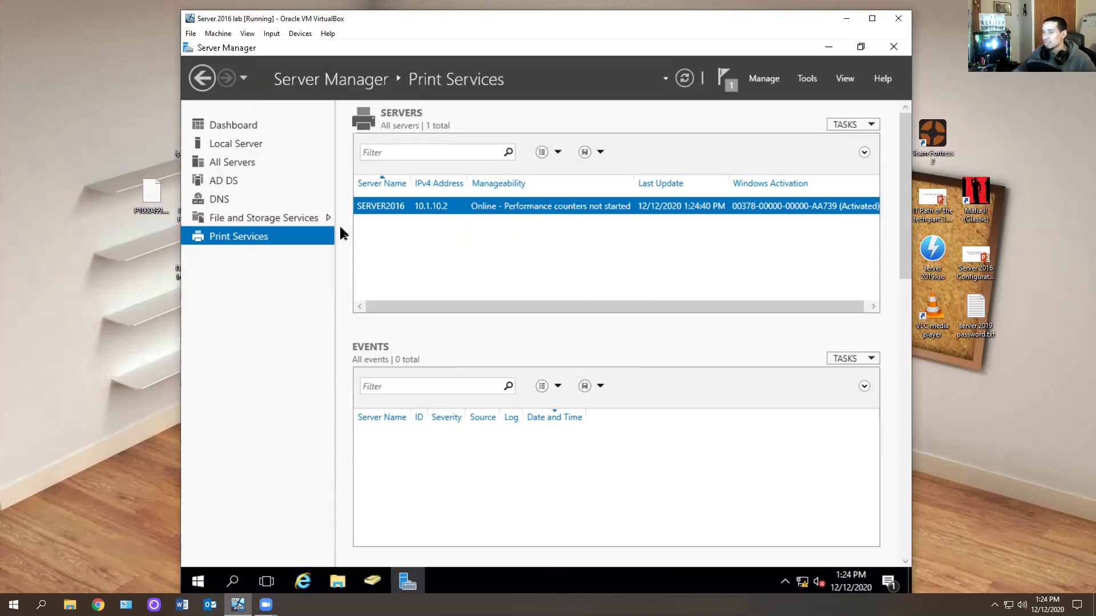
pyautogui.click(805, 78)
pyautogui.scroll(-1, 767, 289)
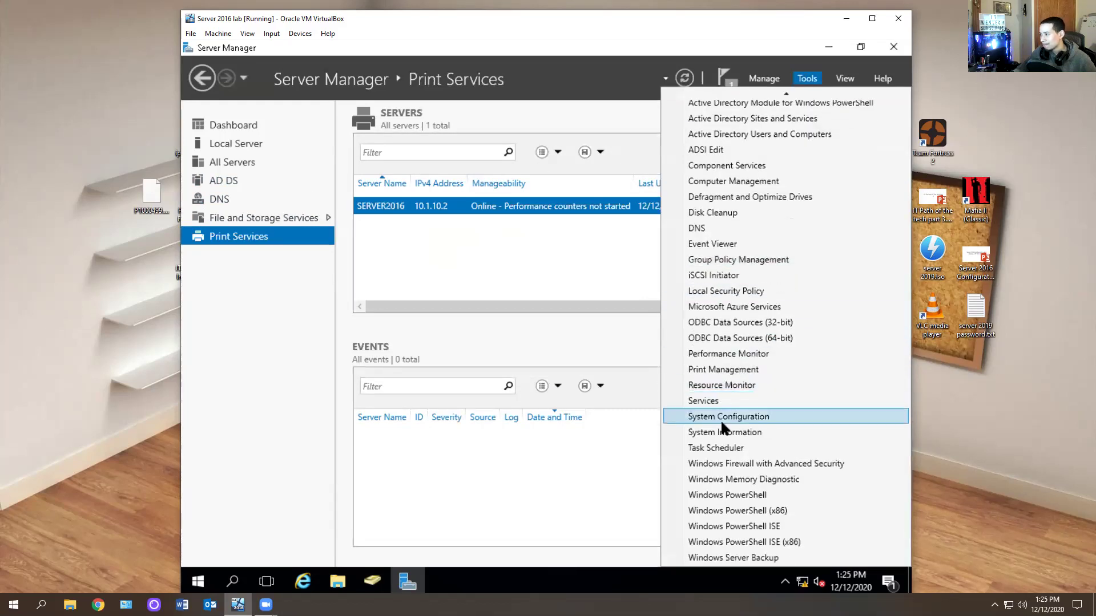
# Open Print Management and view Server2016's printers: Microsoft XPS Document Writer and Microsoft Print to PDF.
pyautogui.click(721, 368)
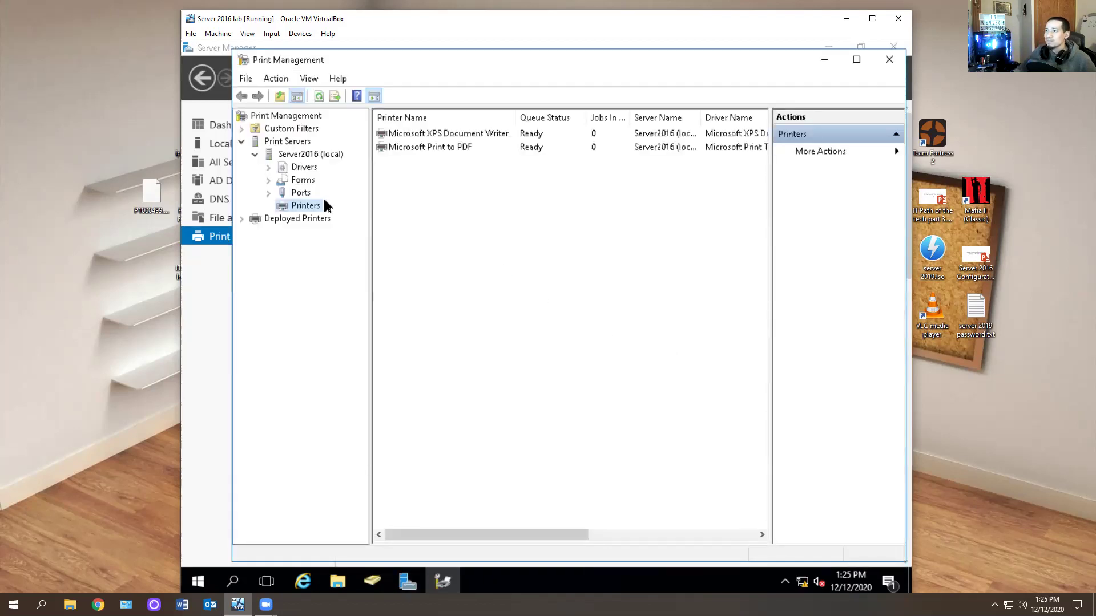
pyautogui.rightClick(294, 142)
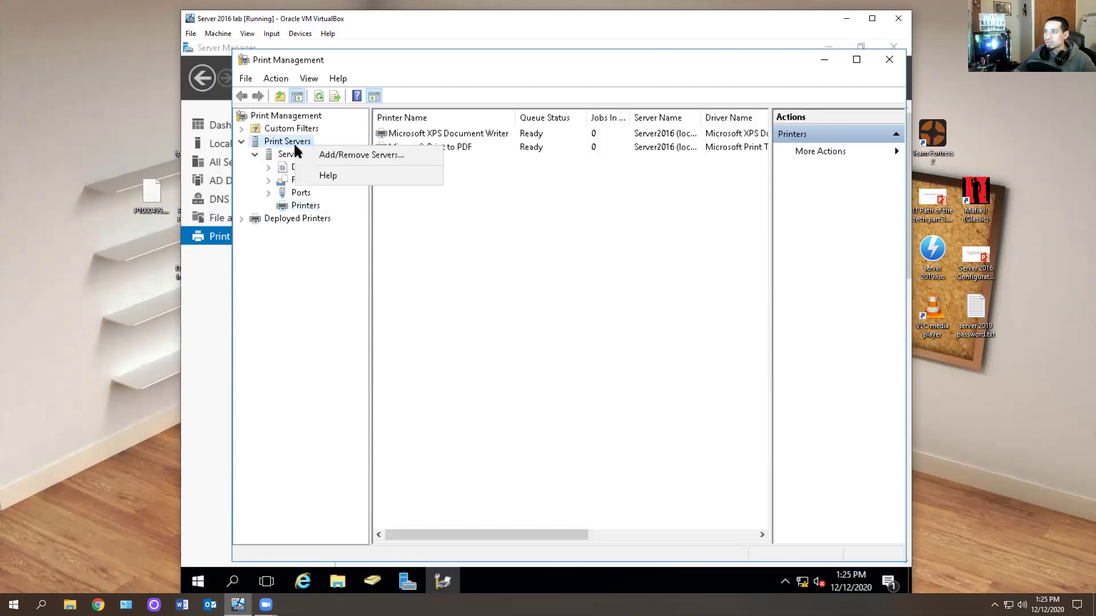
pyautogui.click(330, 157)
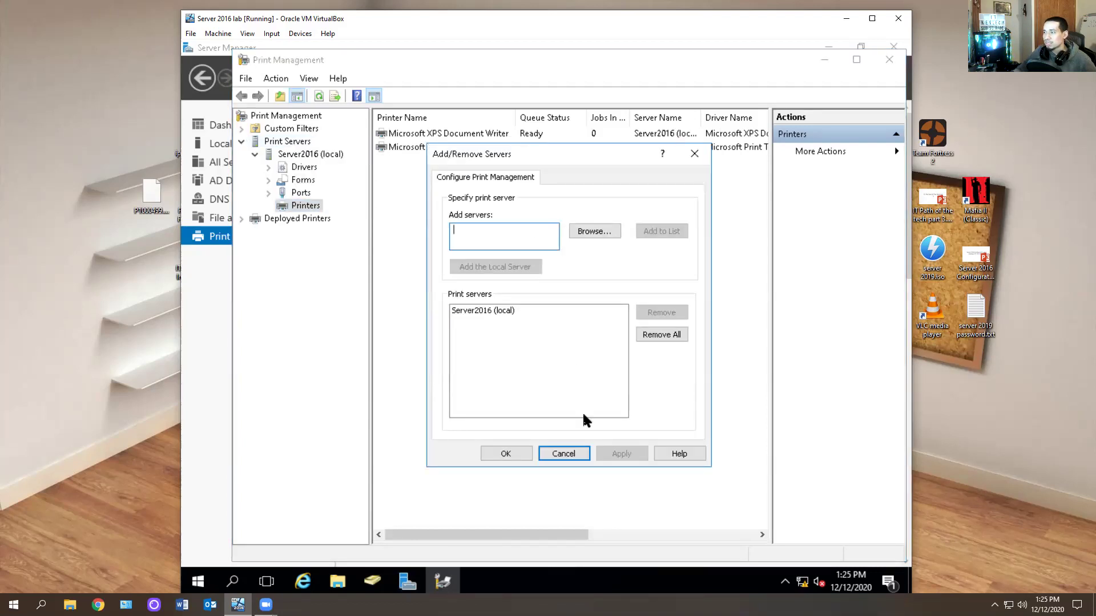
pyautogui.click(566, 454)
pyautogui.rightClick(309, 156)
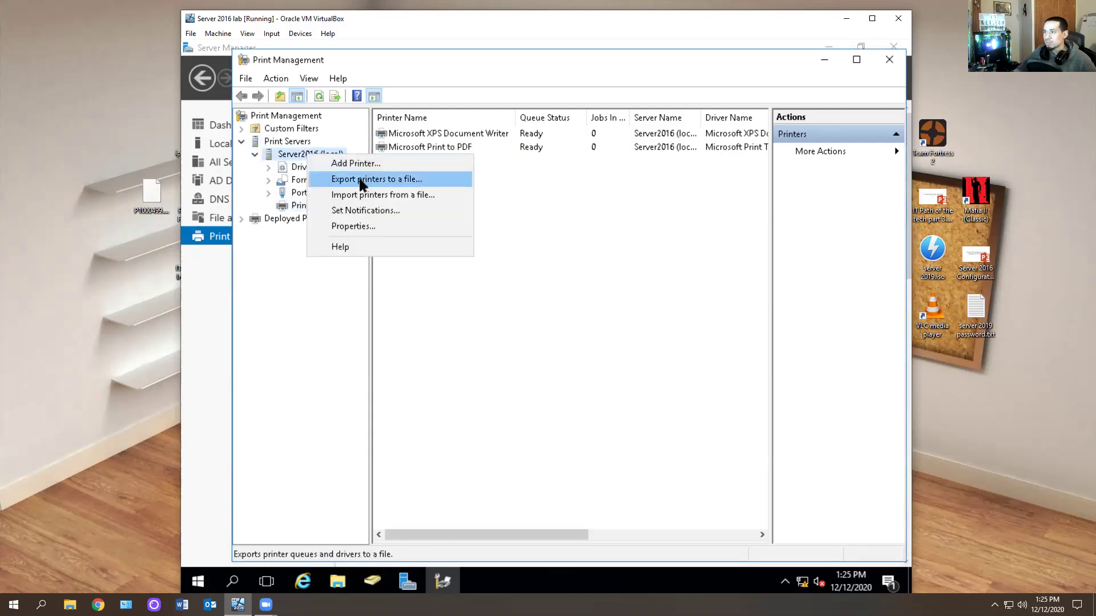
pyautogui.click(686, 214)
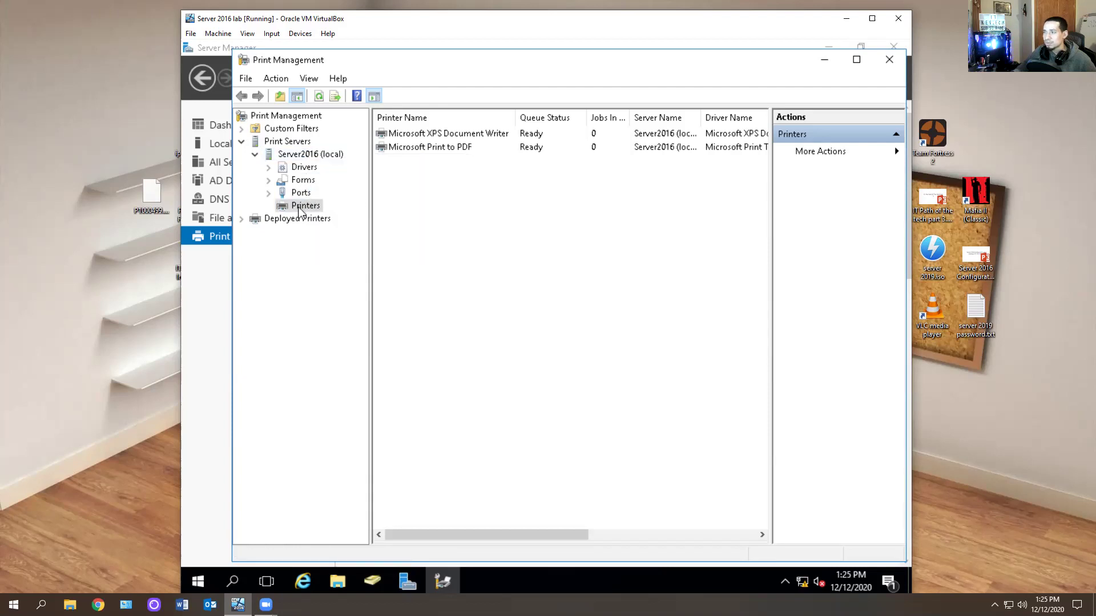
pyautogui.click(415, 135)
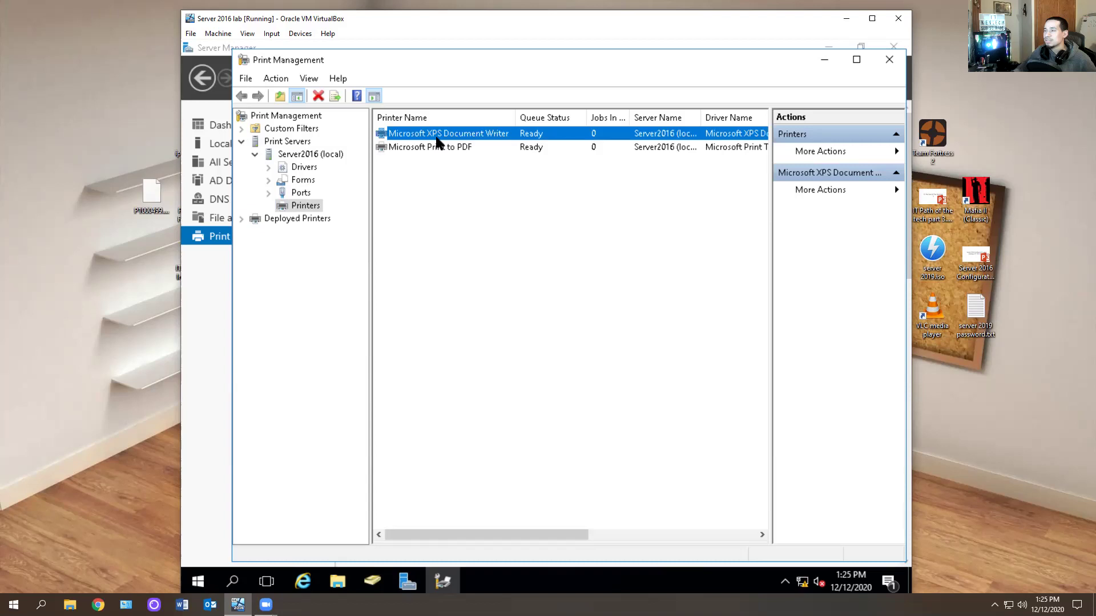
pyautogui.click(433, 147)
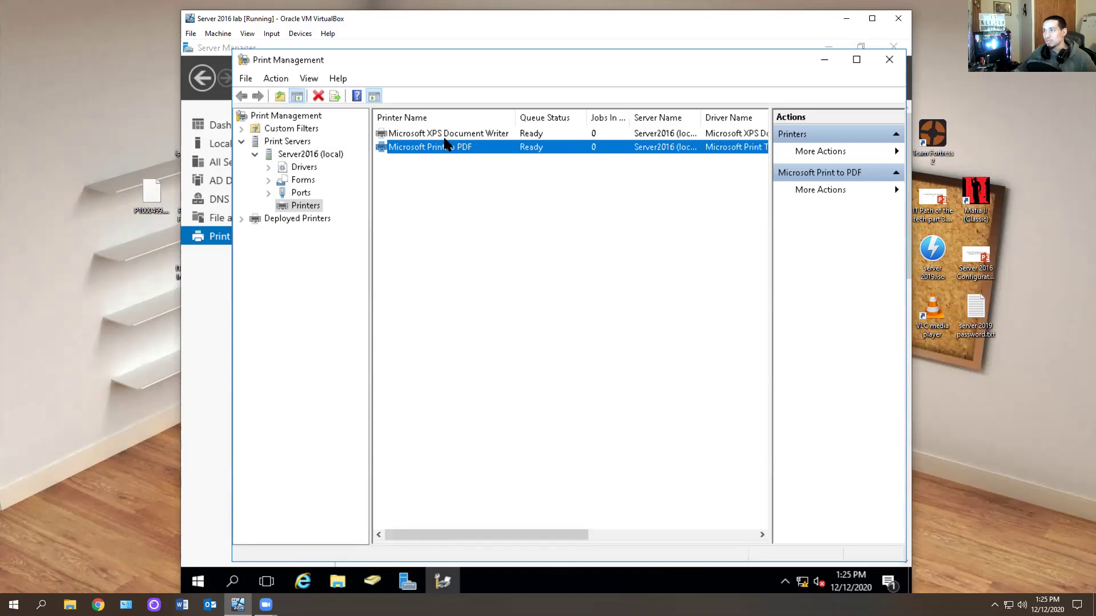
pyautogui.click(444, 138)
pyautogui.click(441, 147)
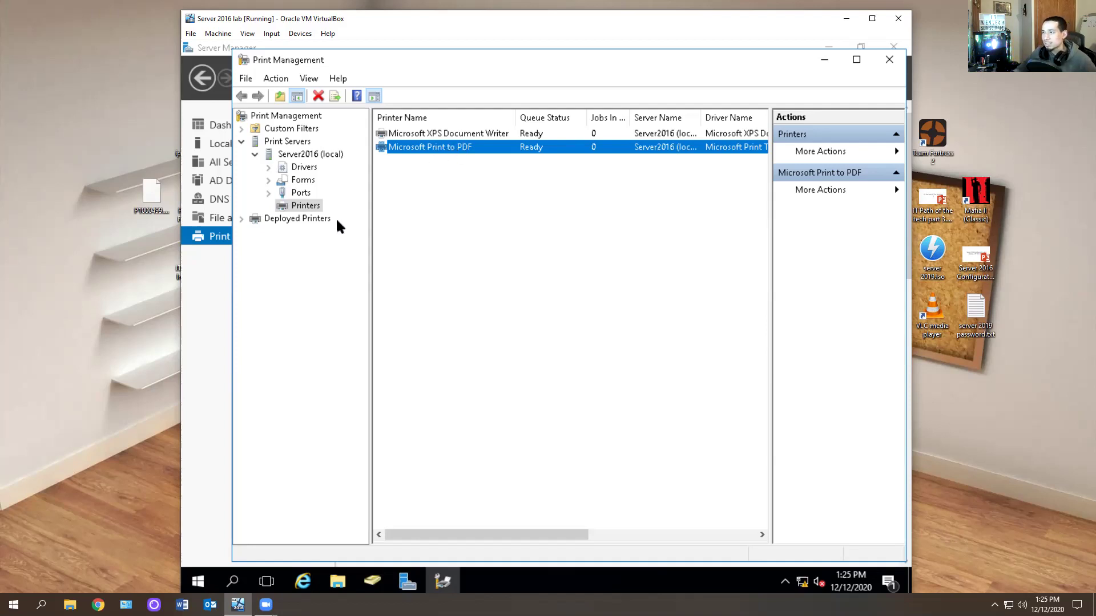
# Start the Add Printer wizard, try searching the network, go back, and cancel.
pyautogui.rightClick(479, 189)
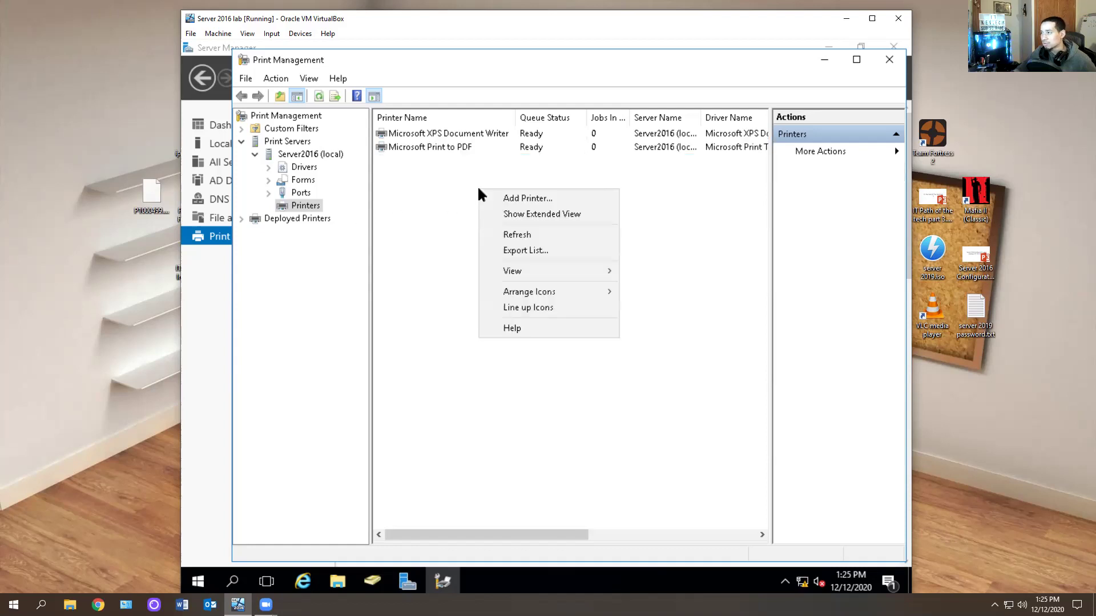
pyautogui.click(517, 199)
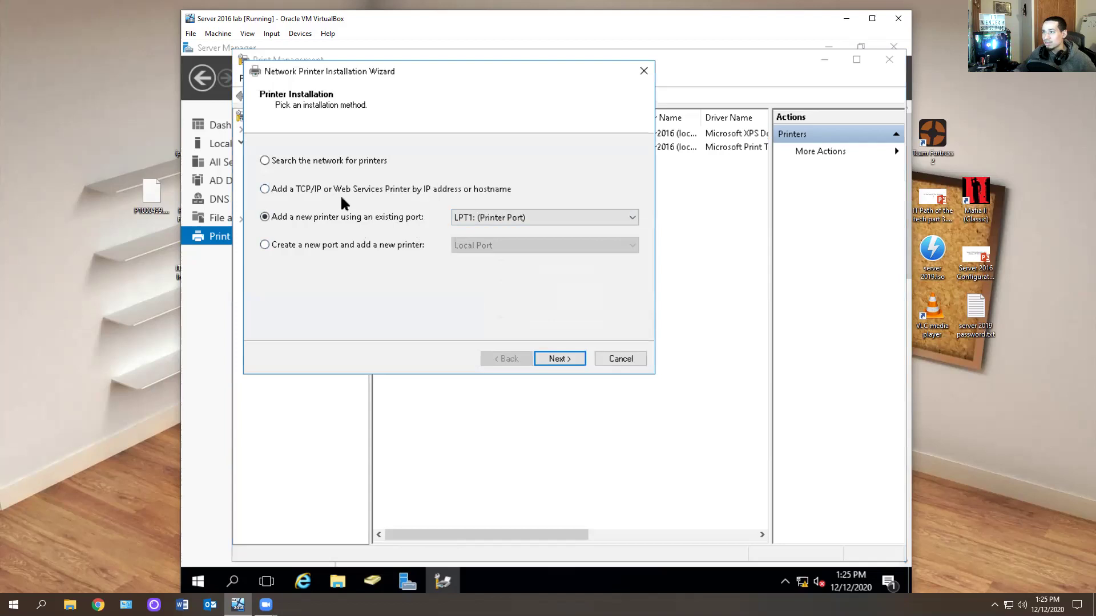
pyautogui.click(325, 162)
pyautogui.click(563, 354)
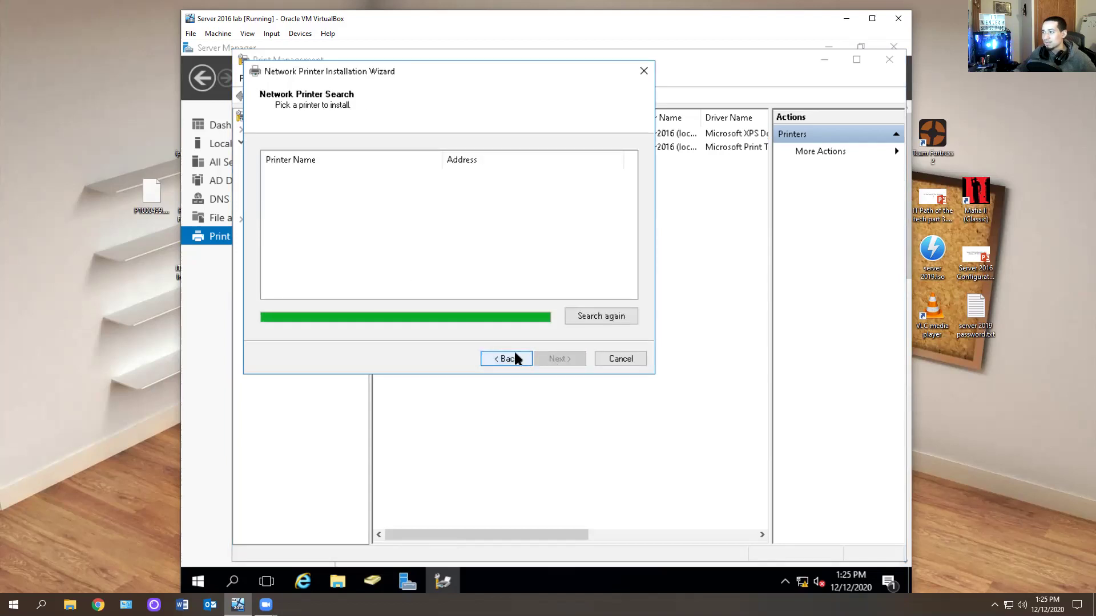
pyautogui.click(492, 357)
pyautogui.click(335, 217)
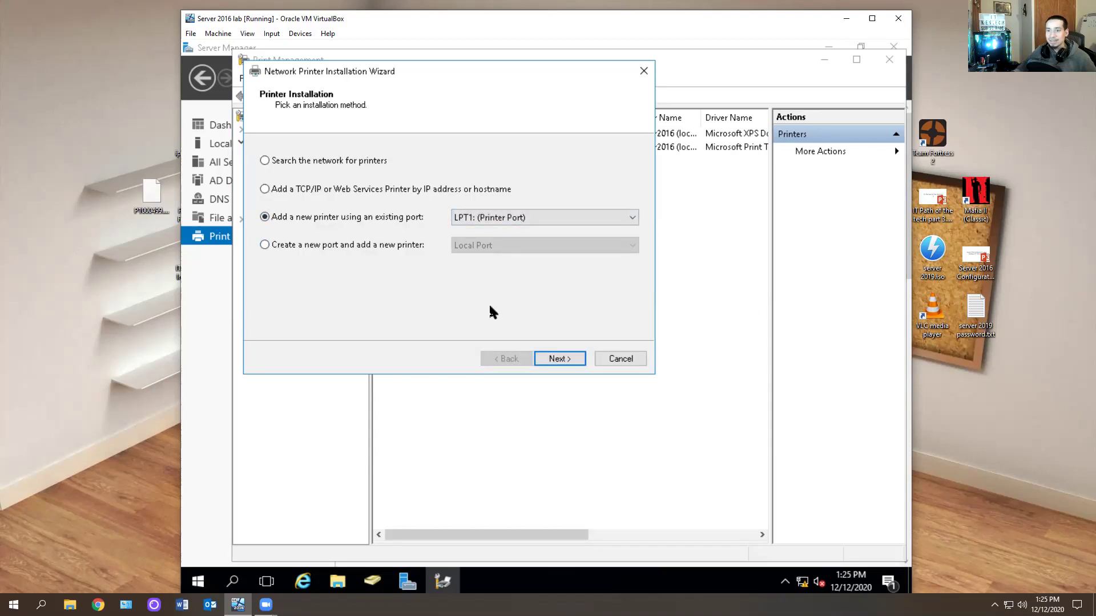
pyautogui.click(608, 355)
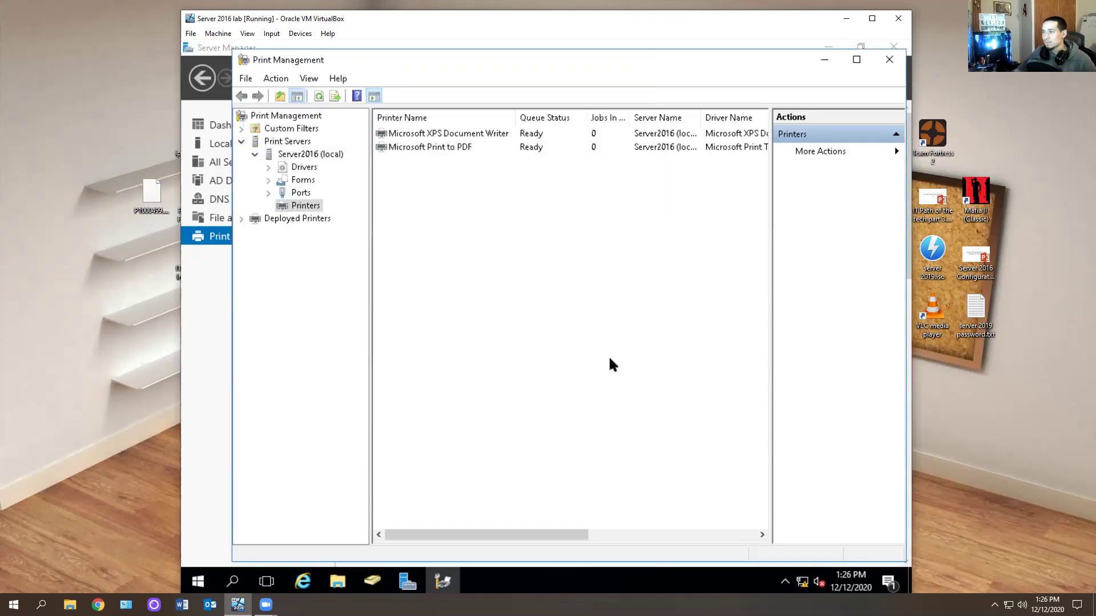
# Open DNS Manager from Tools, view SERVER2016's forward lookup zones, and close it.
pyautogui.click(824, 59)
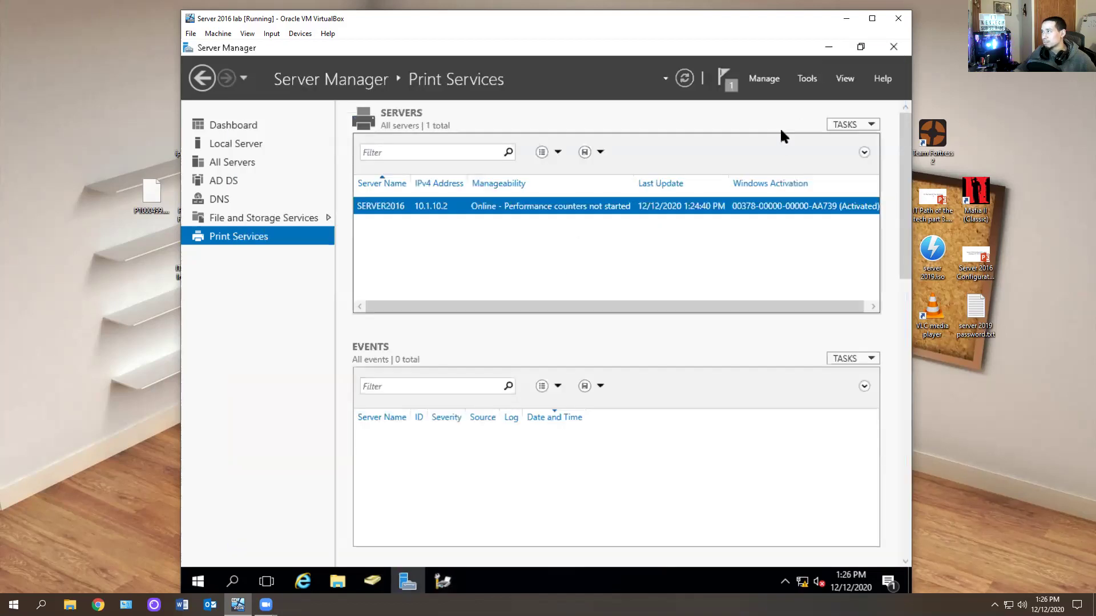
pyautogui.click(807, 78)
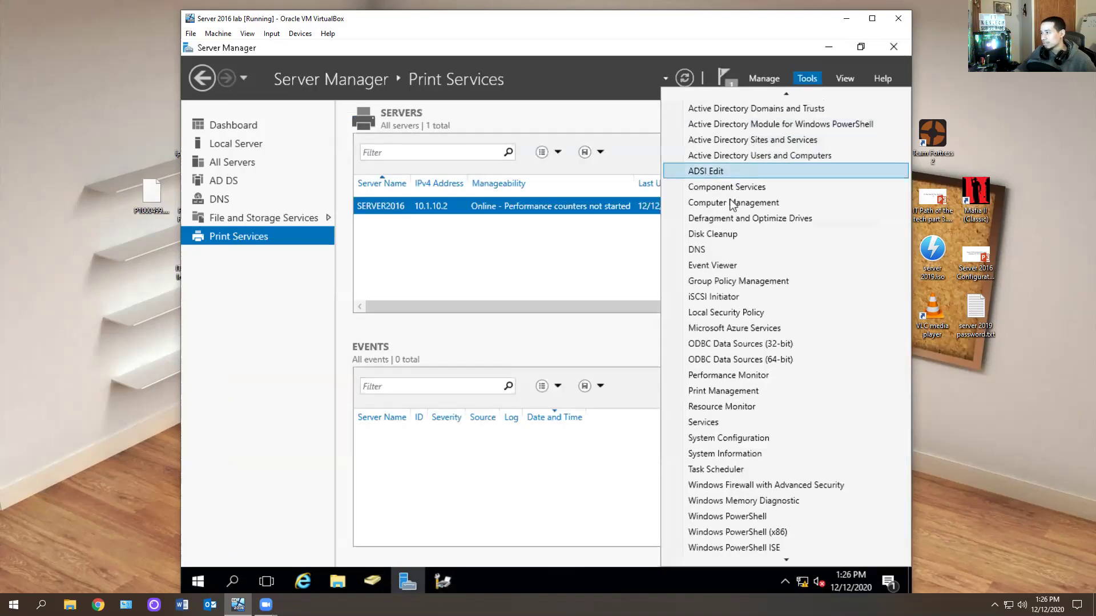
pyautogui.click(702, 250)
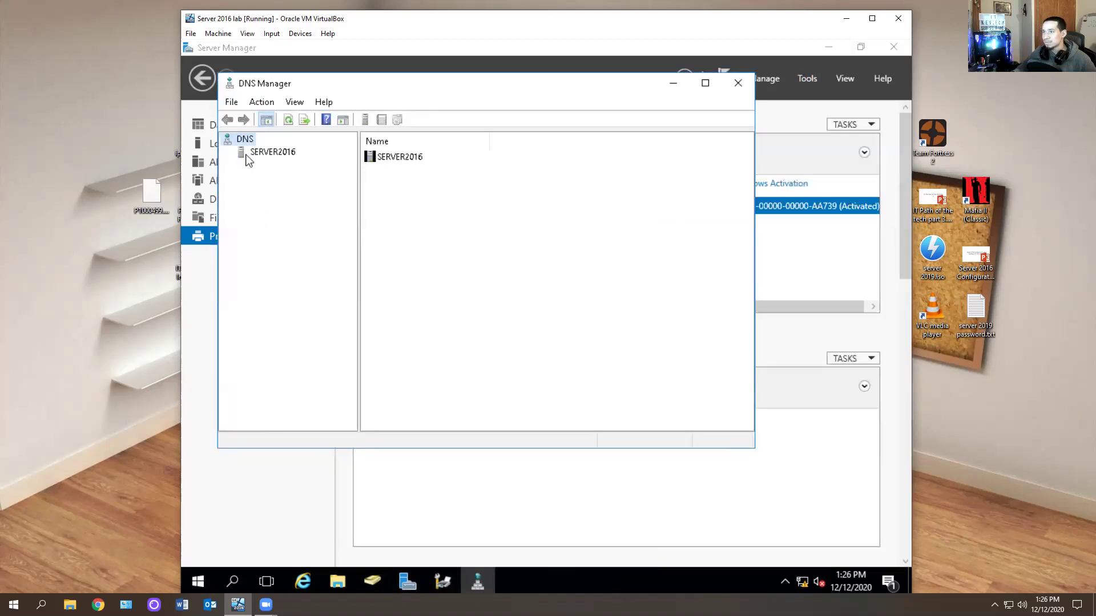
pyautogui.click(259, 152)
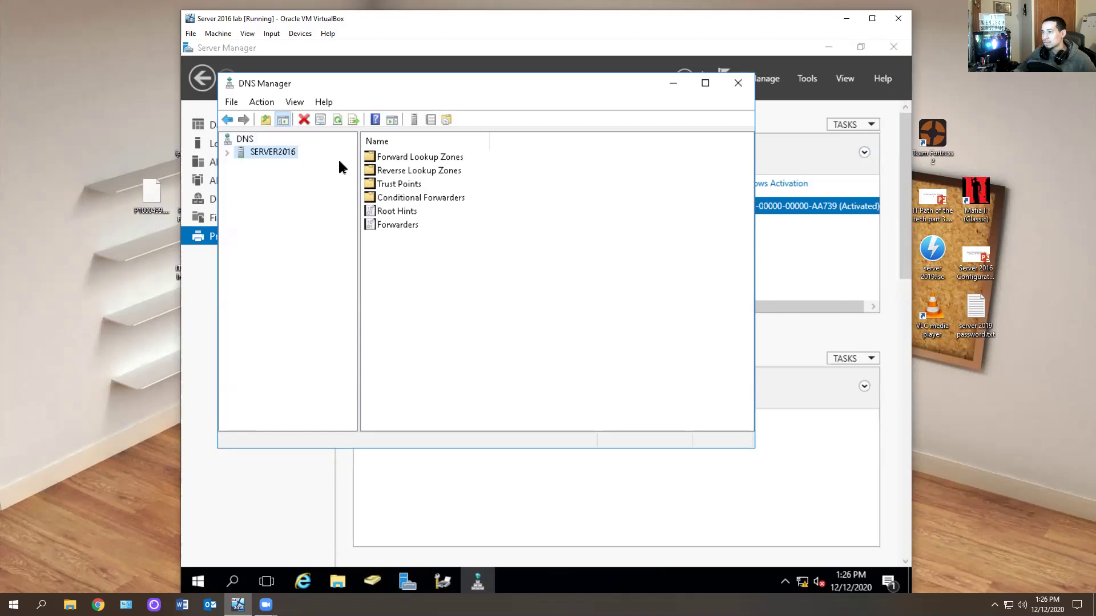
pyautogui.click(227, 151)
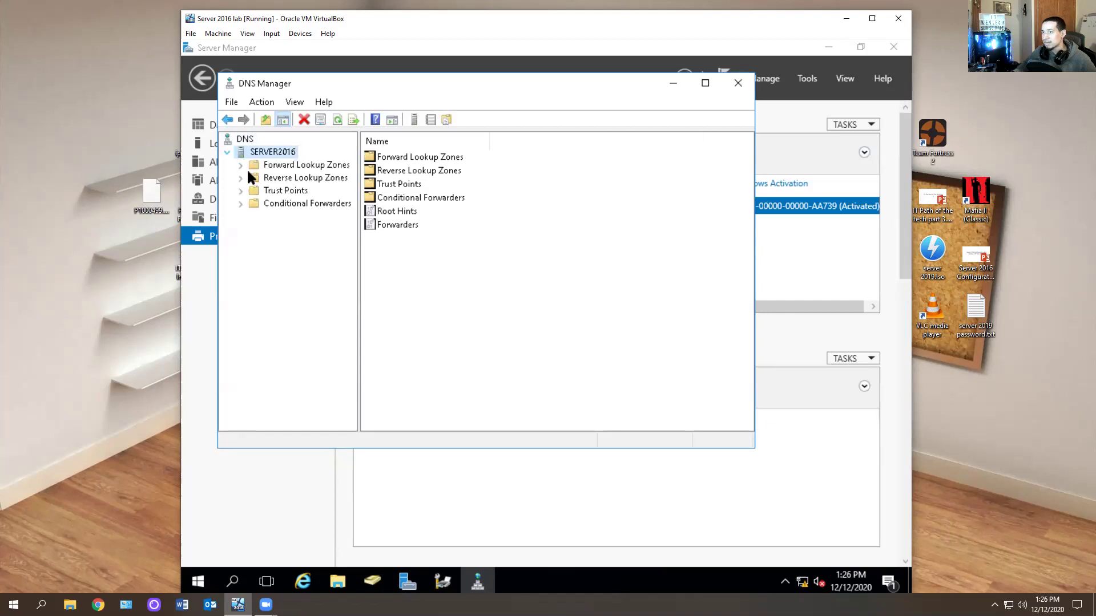
pyautogui.click(303, 165)
pyautogui.click(738, 83)
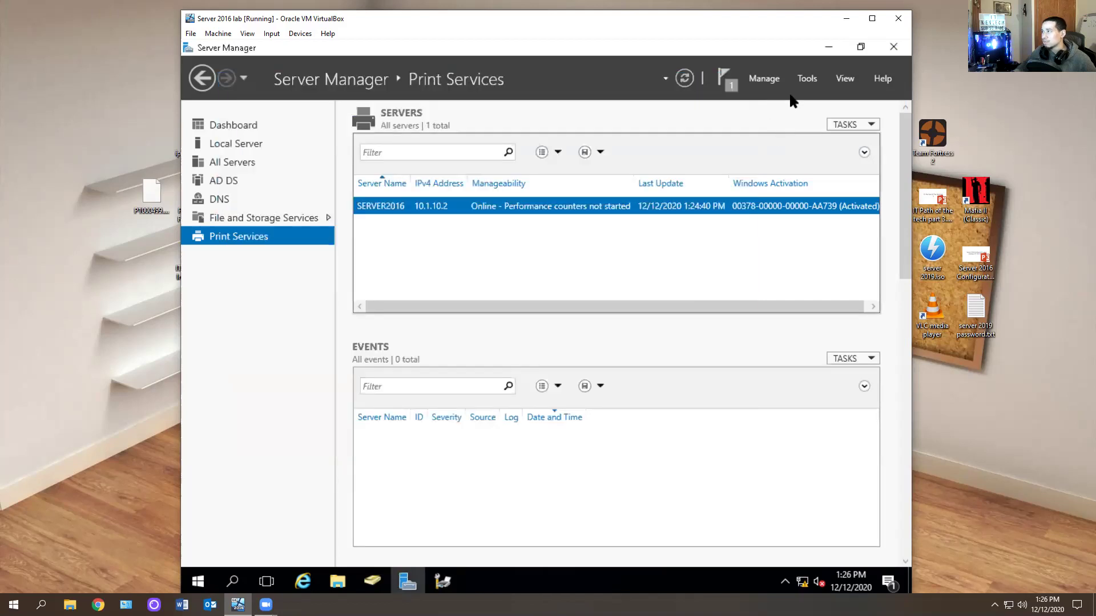
# Reopen DNS Manager, start and cancel a New Zone, close it, and return to Print Management.
pyautogui.click(807, 78)
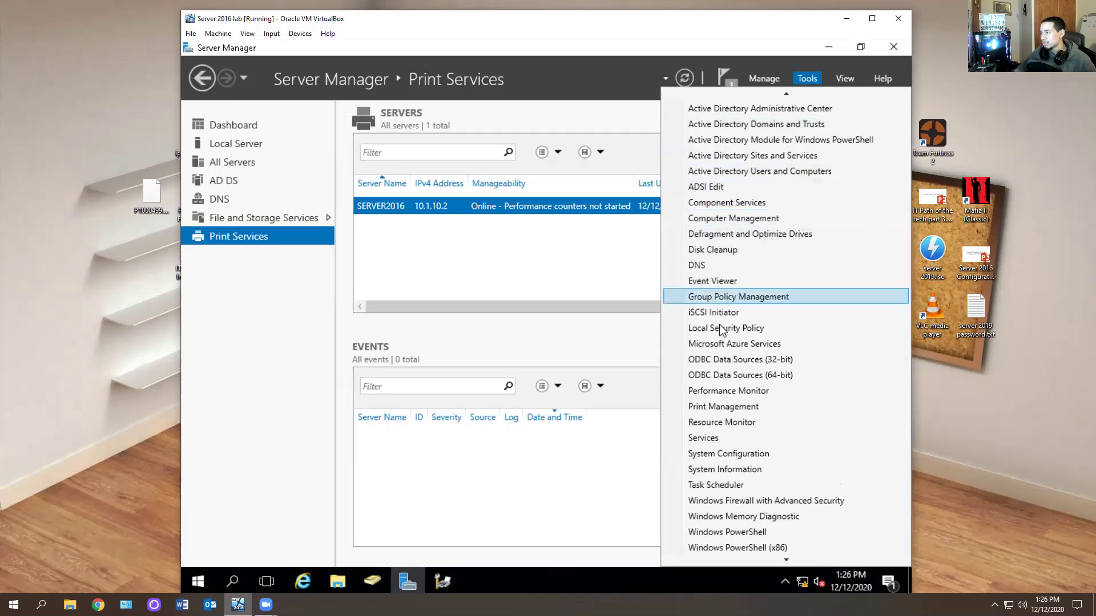
pyautogui.scroll(-1, 721, 295)
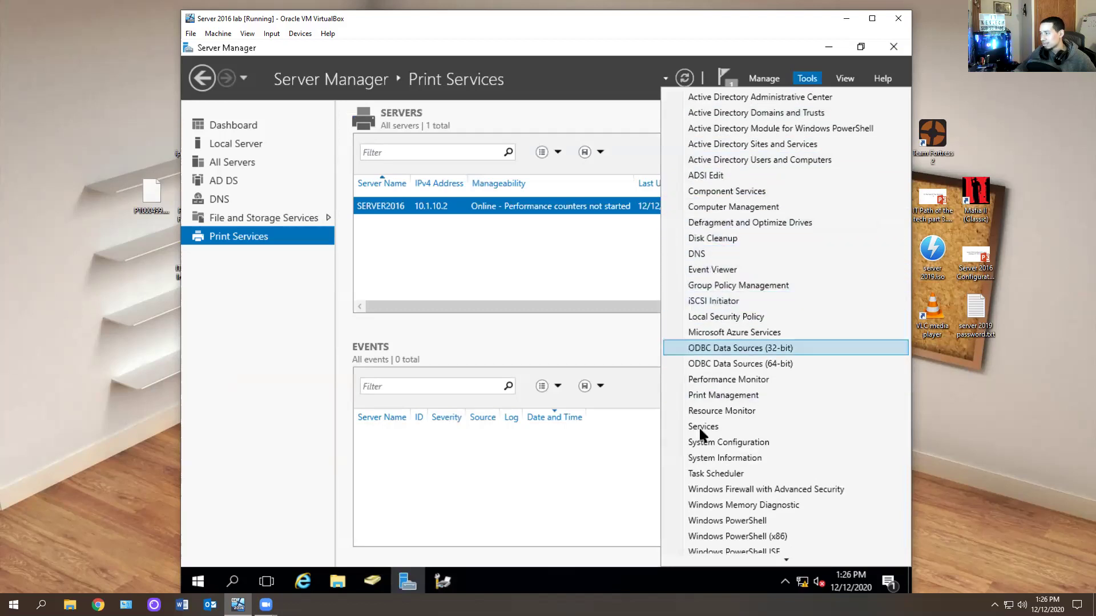
pyautogui.click(701, 253)
pyautogui.rightClick(407, 207)
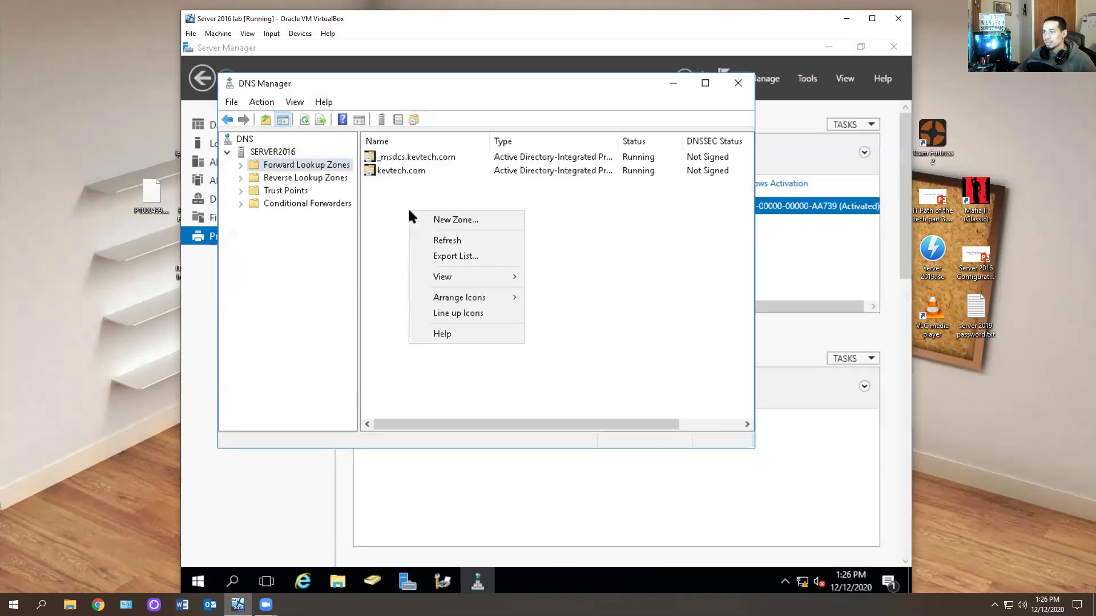
pyautogui.click(440, 222)
pyautogui.click(543, 347)
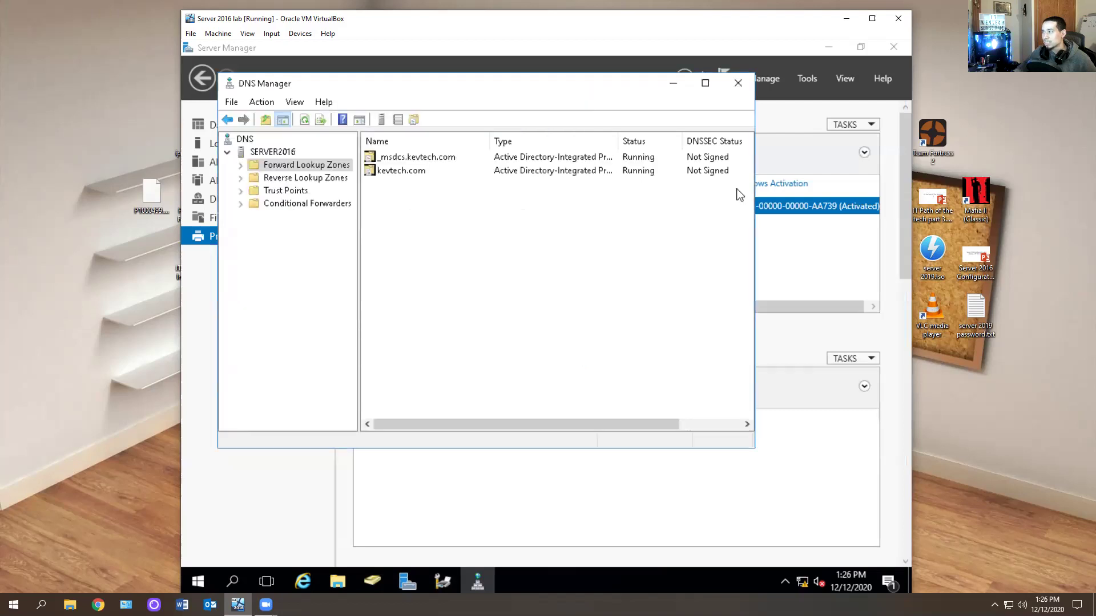
pyautogui.click(738, 83)
pyautogui.click(807, 78)
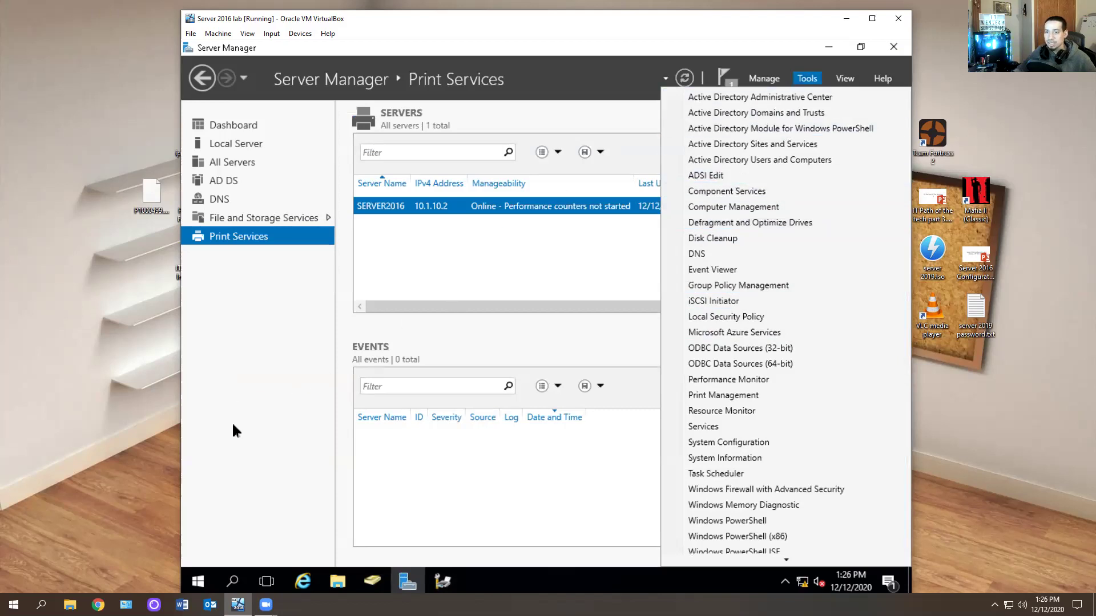
pyautogui.click(447, 470)
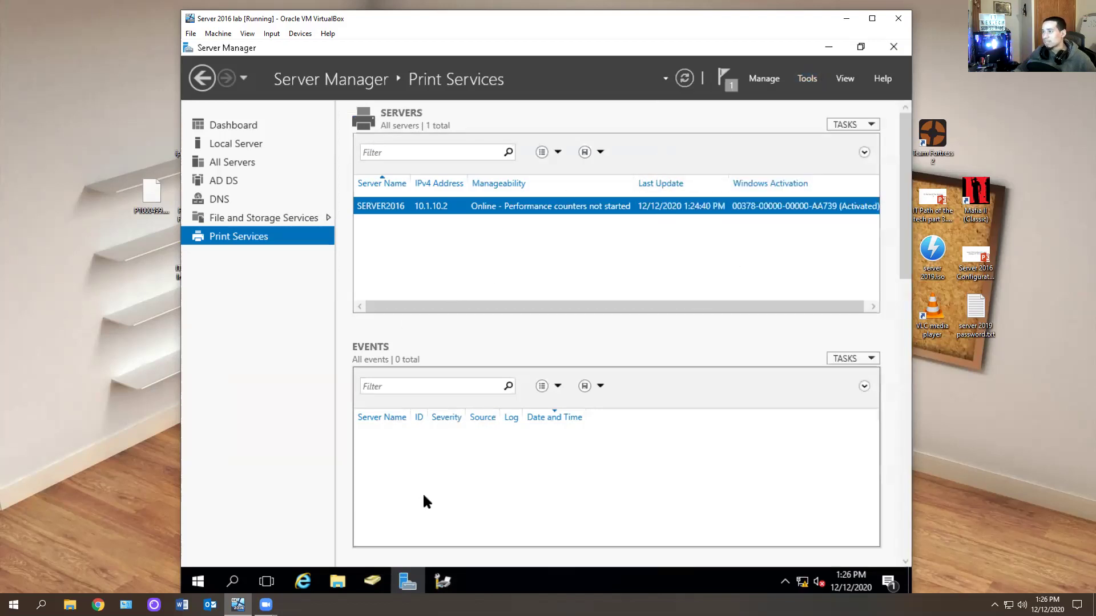
pyautogui.click(443, 581)
# Start adding a printer on existing port LPT1 and choose to install a new driver.
pyautogui.rightClick(440, 169)
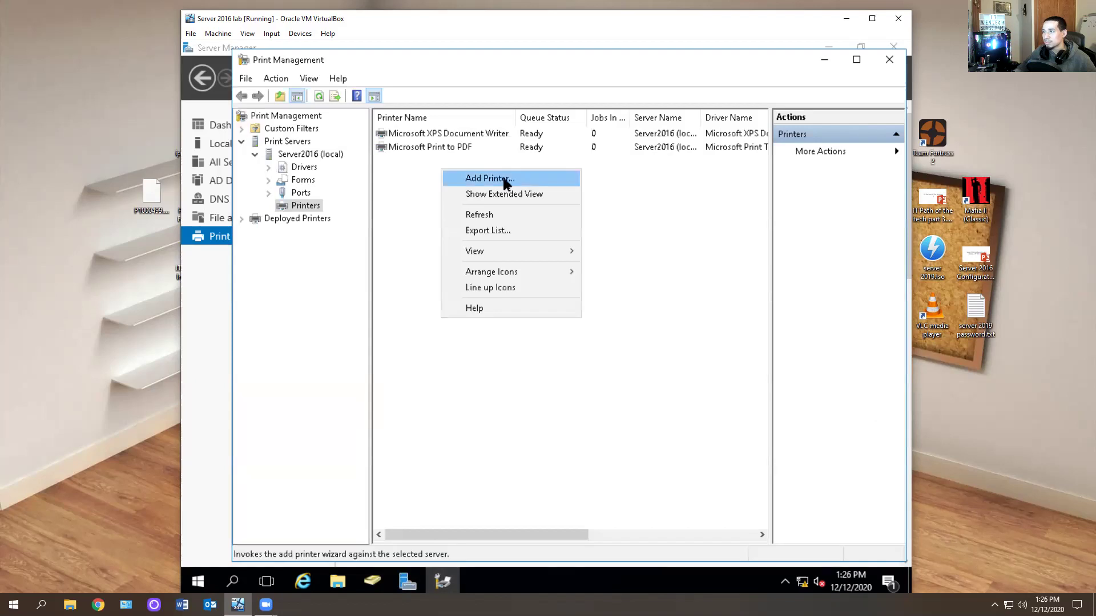
pyautogui.click(457, 176)
pyautogui.click(322, 221)
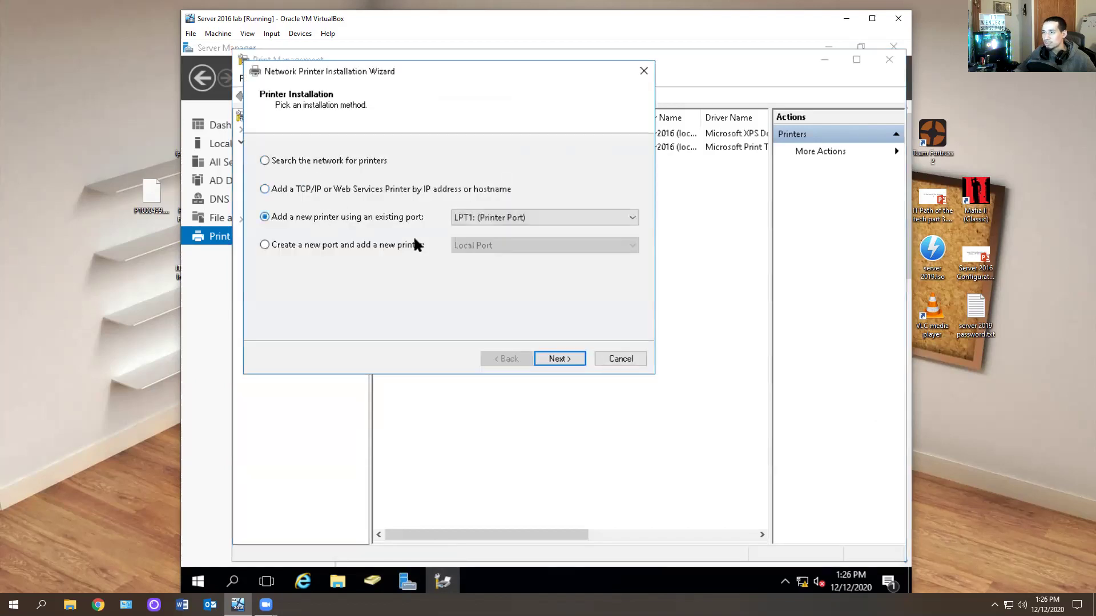
pyautogui.click(561, 359)
pyautogui.click(292, 205)
pyautogui.click(277, 251)
pyautogui.click(562, 359)
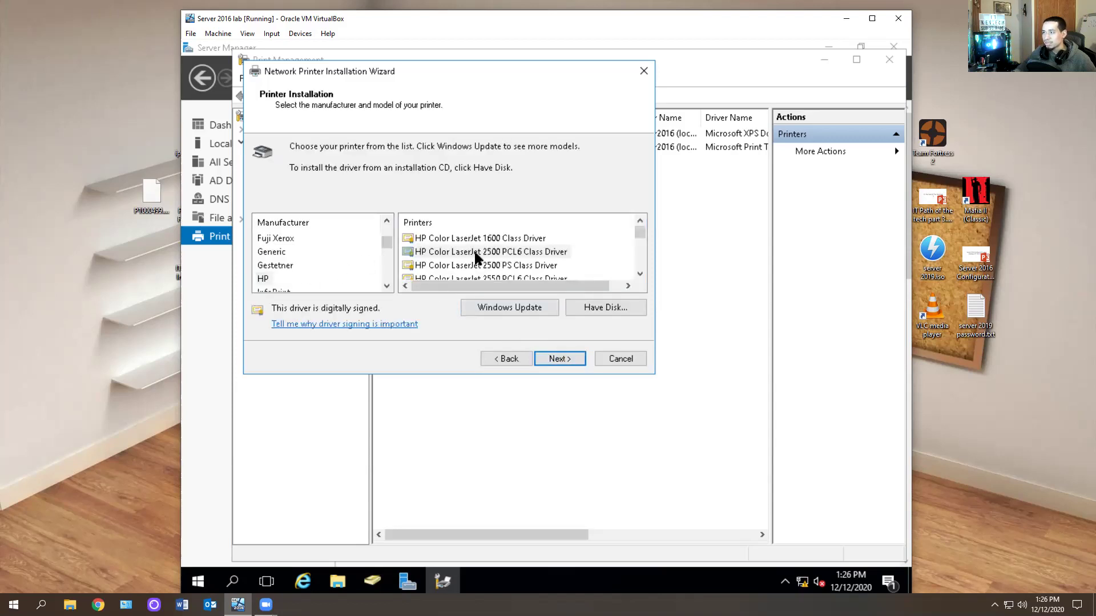
# Pick the HP Color LaserJet 2500 PCL6 Class Driver, turn off sharing, and install the printer.
pyautogui.click(476, 254)
pyautogui.click(554, 360)
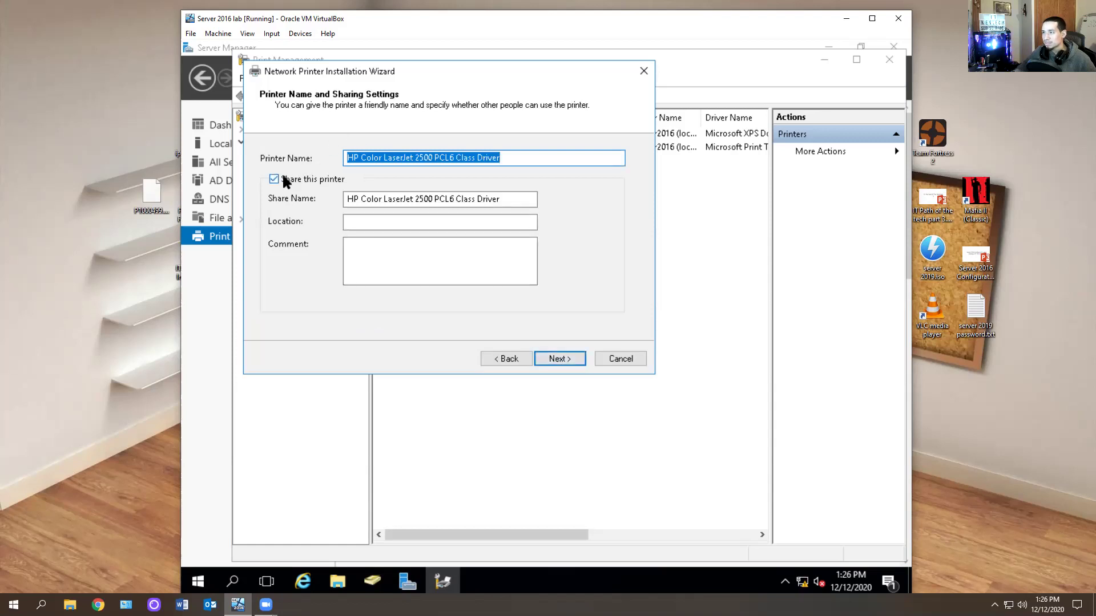
pyautogui.click(274, 179)
pyautogui.click(558, 358)
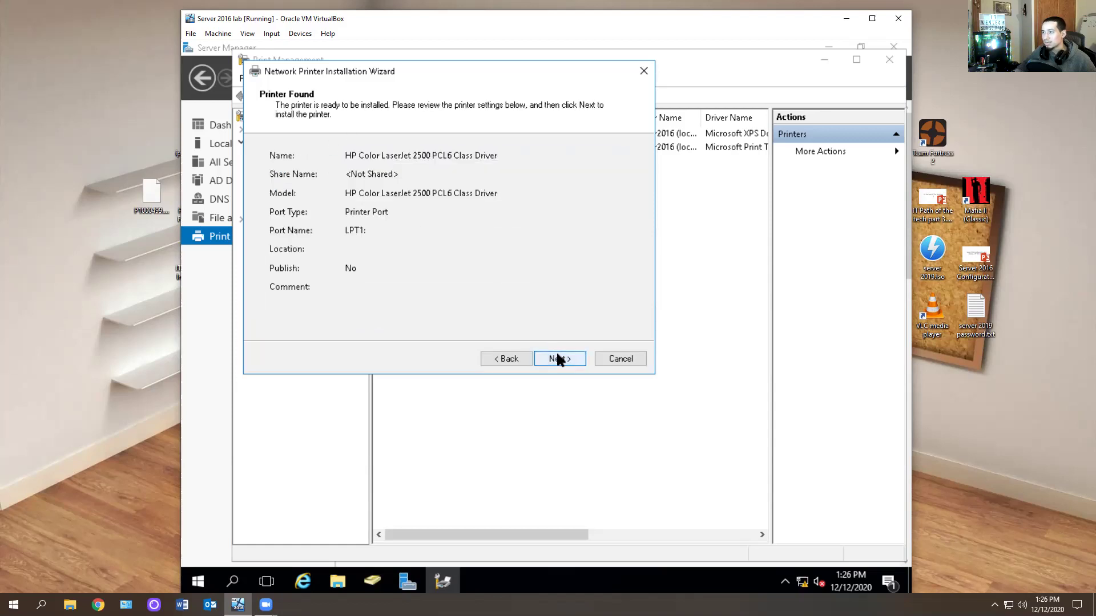
pyautogui.click(557, 355)
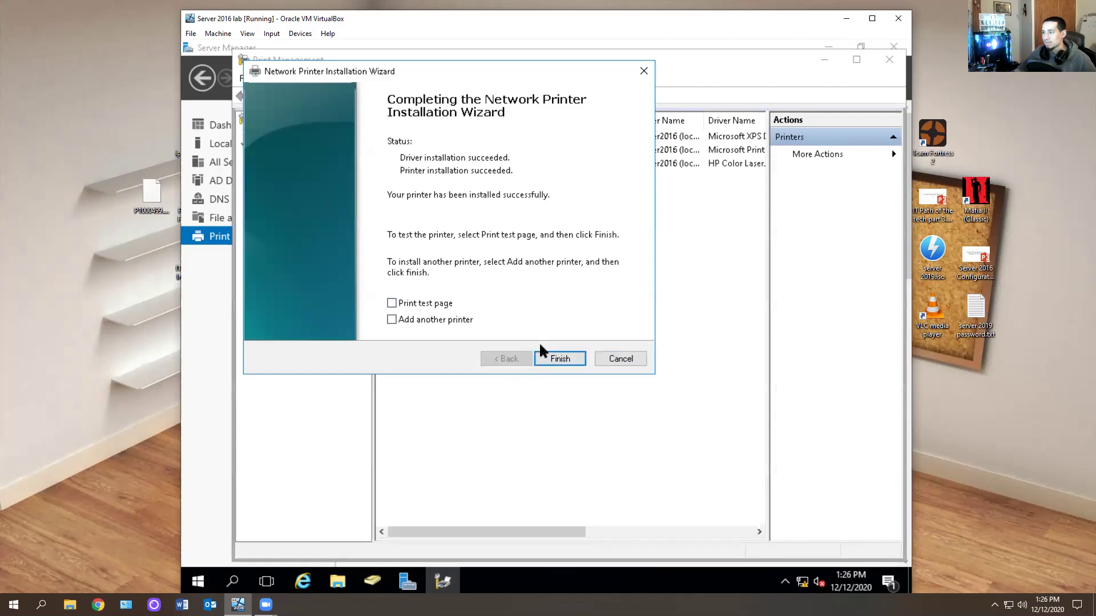
pyautogui.click(554, 357)
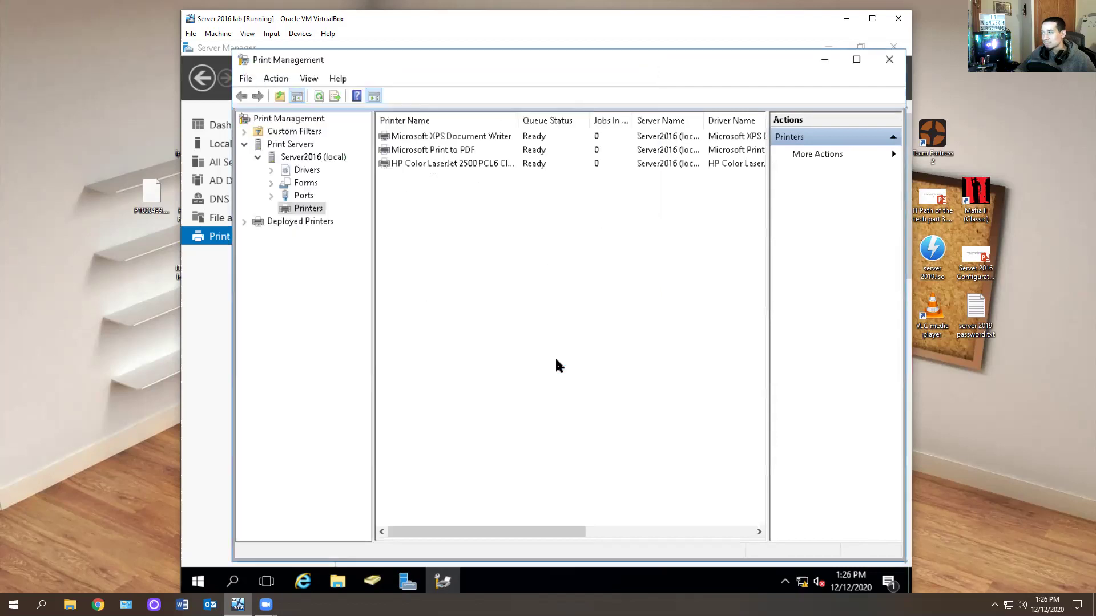
# Check deployed printers, then review the Microsoft XPS Document Writer's sharing properties.
pyautogui.click(429, 166)
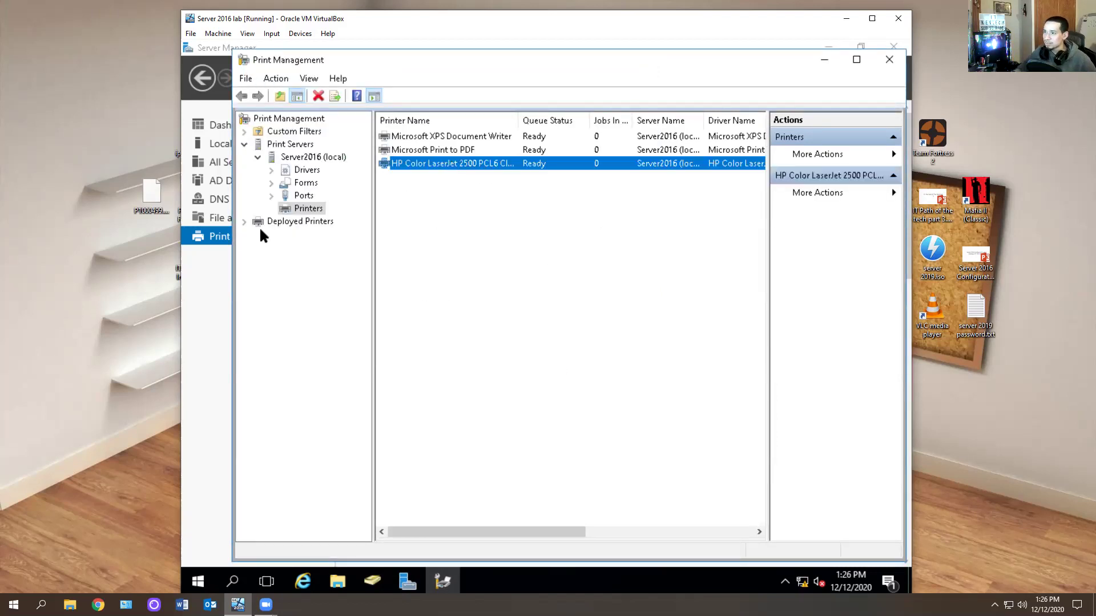
pyautogui.click(303, 222)
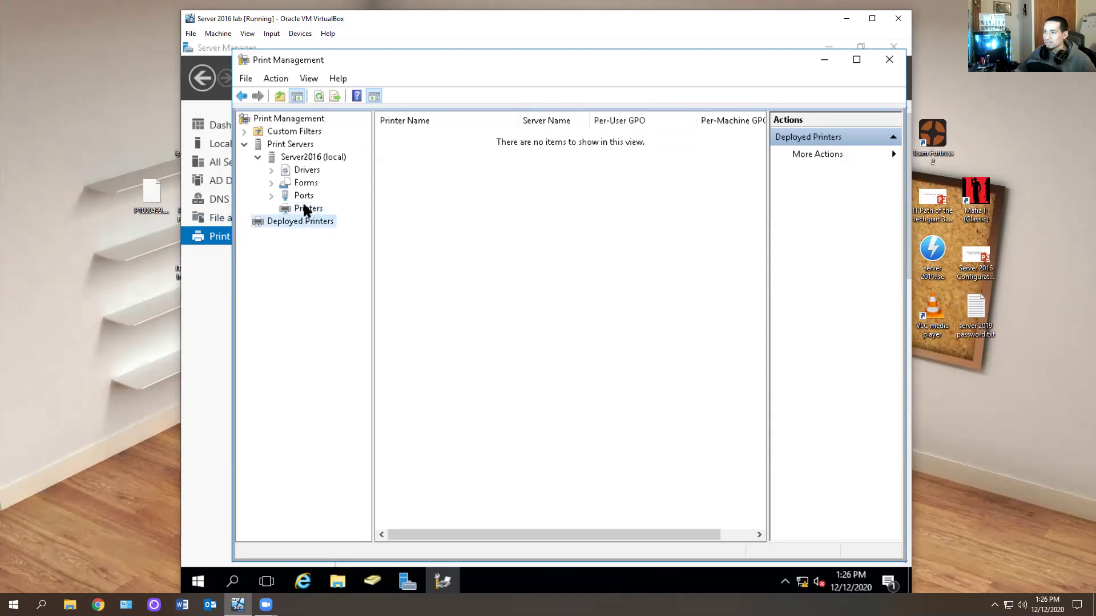
pyautogui.click(304, 210)
pyautogui.rightClick(461, 164)
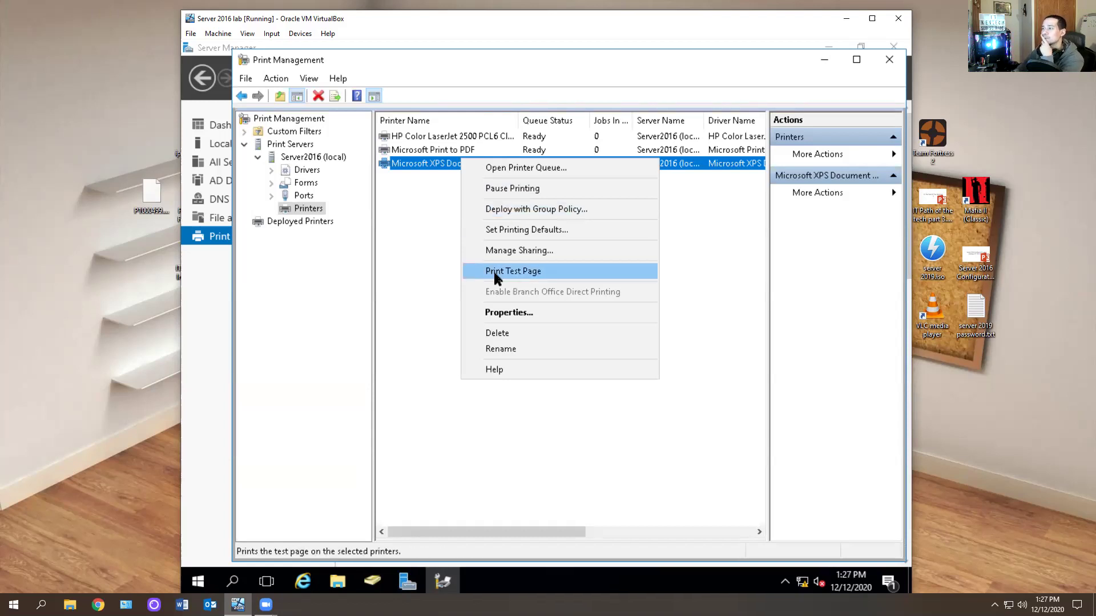
pyautogui.click(520, 250)
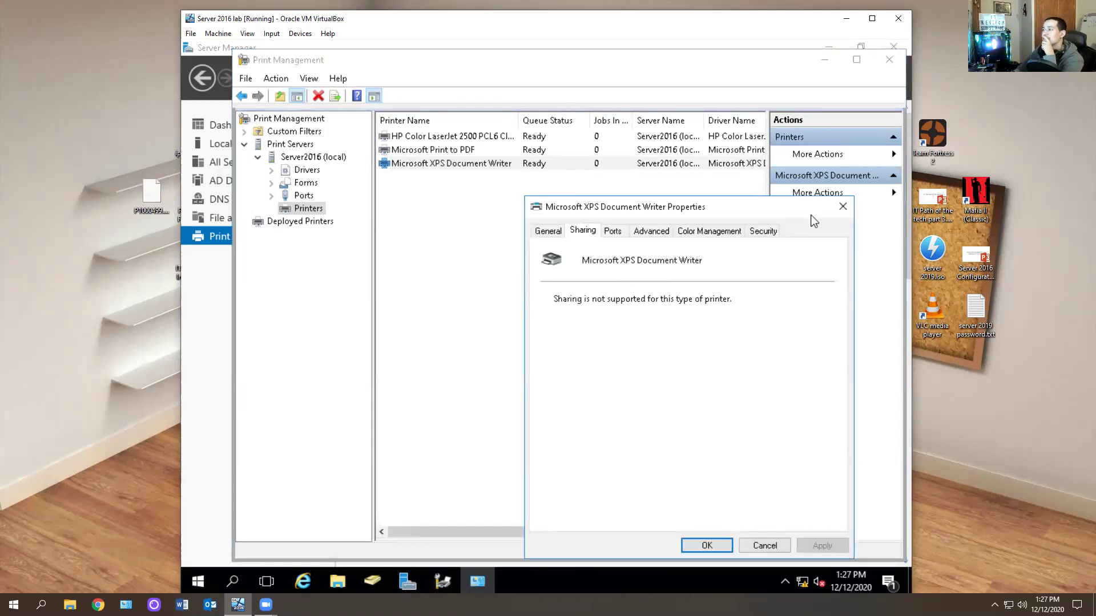
pyautogui.click(843, 206)
# Review Microsoft Print to PDF's sharing and port properties, then show the HP Color LaserJet printer's actions.
pyautogui.rightClick(437, 150)
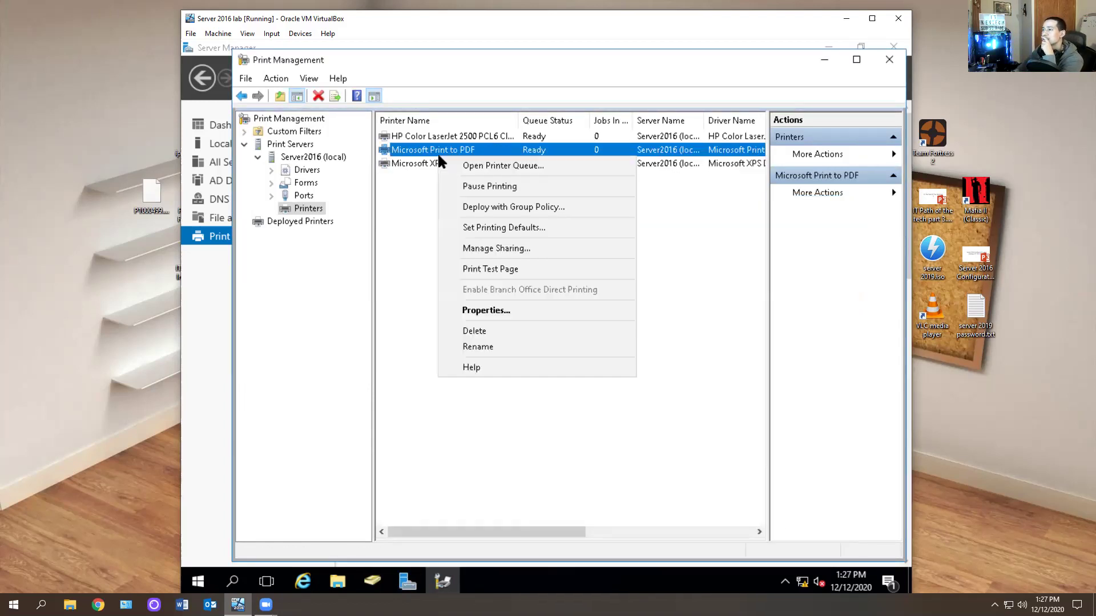
pyautogui.click(483, 310)
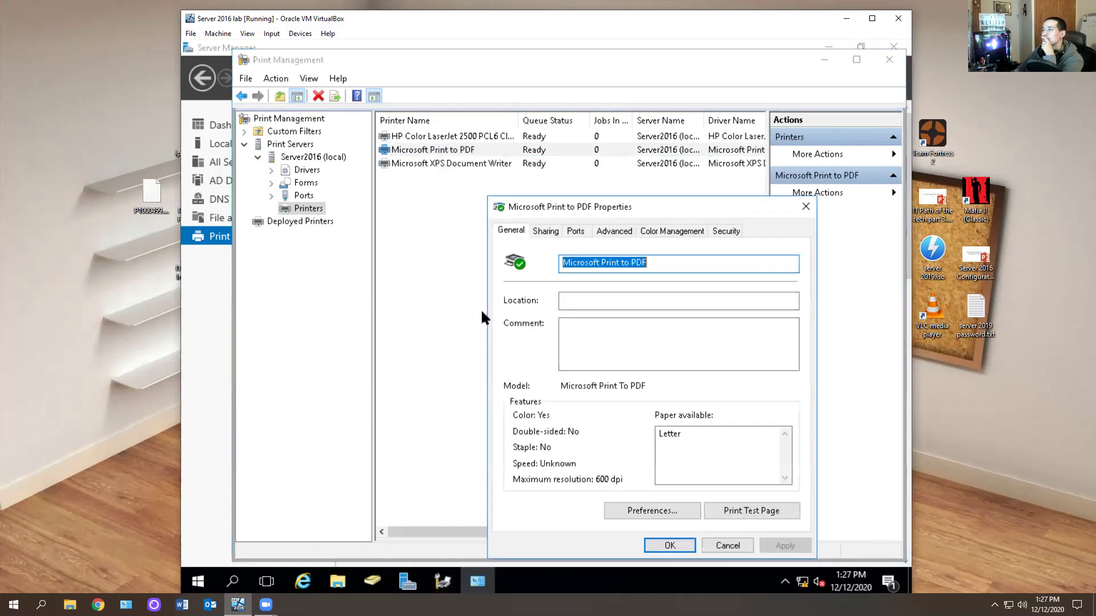
pyautogui.click(556, 231)
pyautogui.click(574, 232)
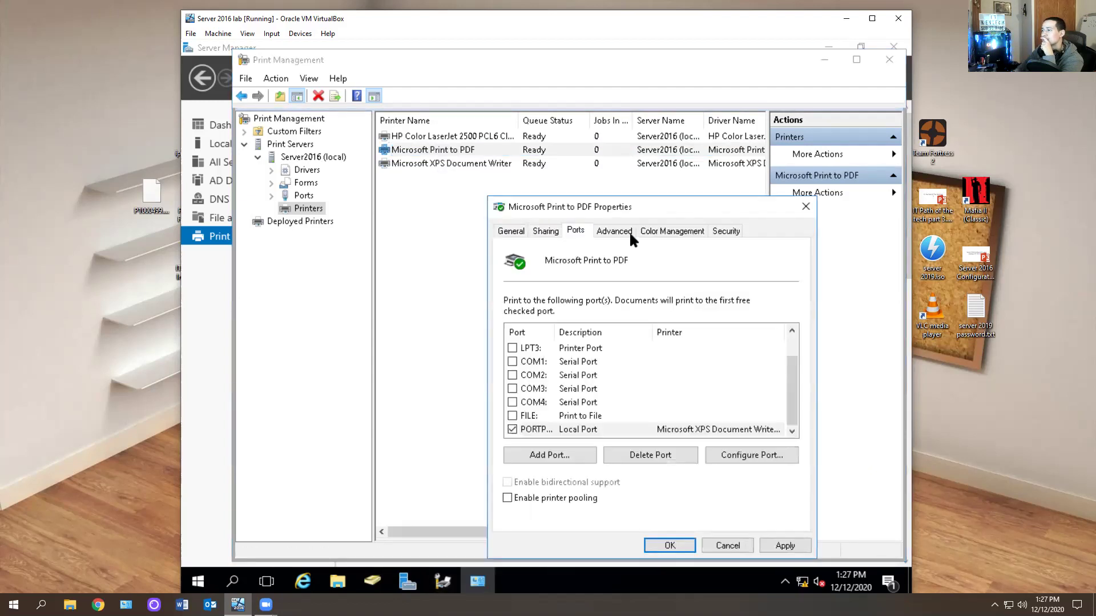
pyautogui.click(799, 211)
pyautogui.rightClick(448, 163)
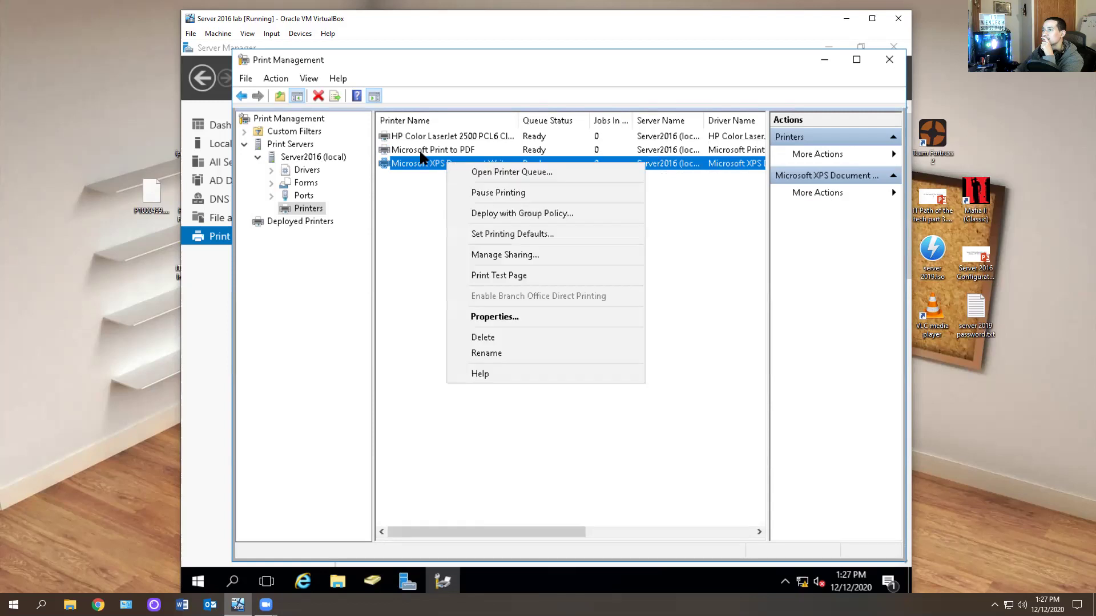
pyautogui.rightClick(435, 149)
pyautogui.rightClick(430, 133)
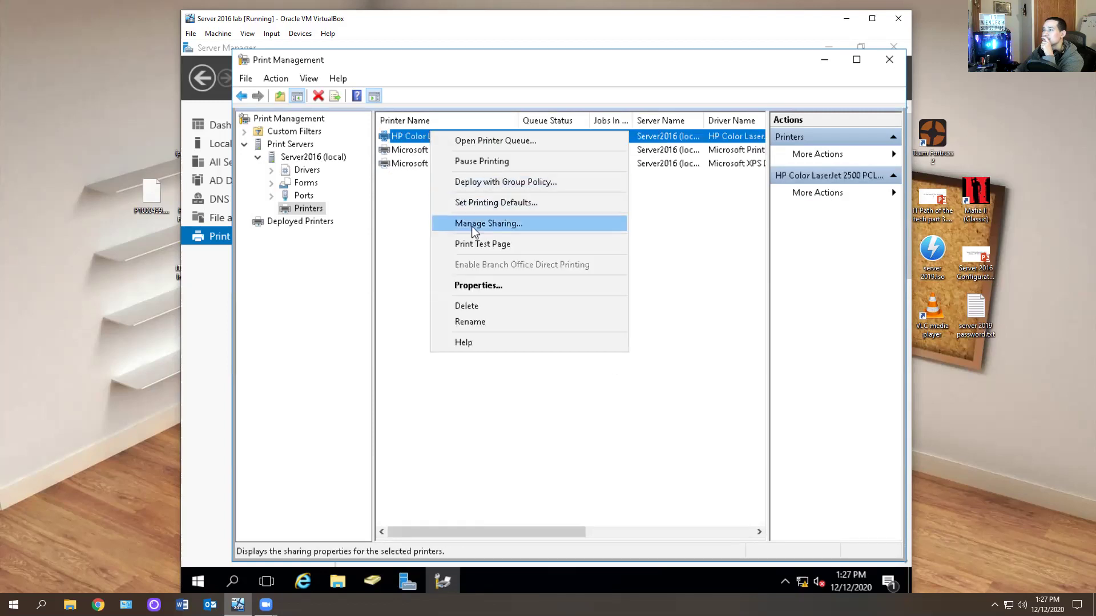
# Share the HP Color LaserJet printer under its own name and apply the setting.
pyautogui.click(475, 285)
pyautogui.click(529, 231)
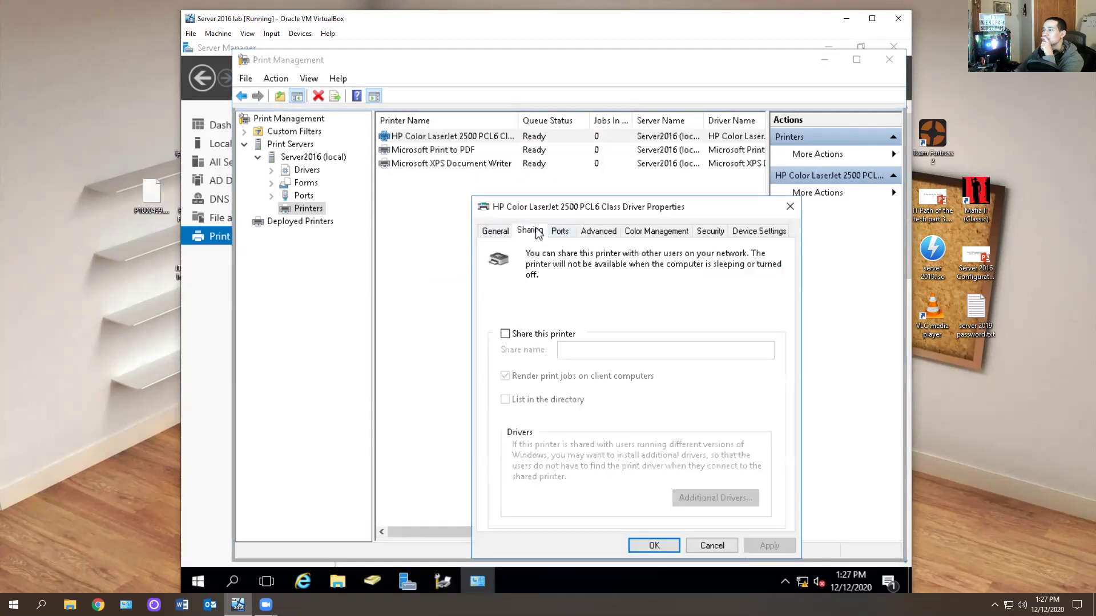
pyautogui.click(506, 334)
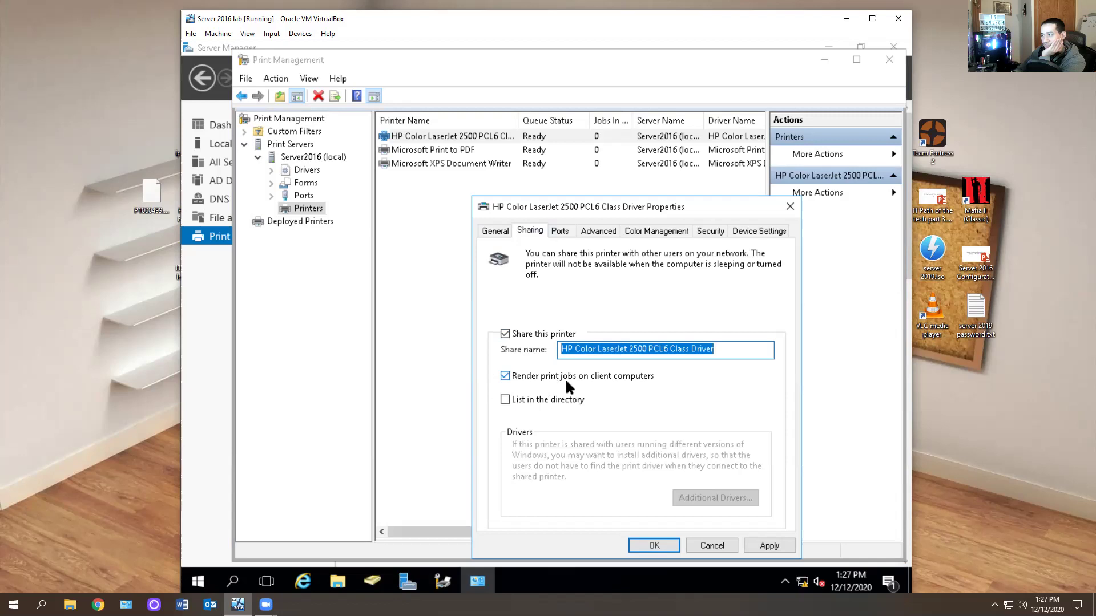
pyautogui.click(513, 400)
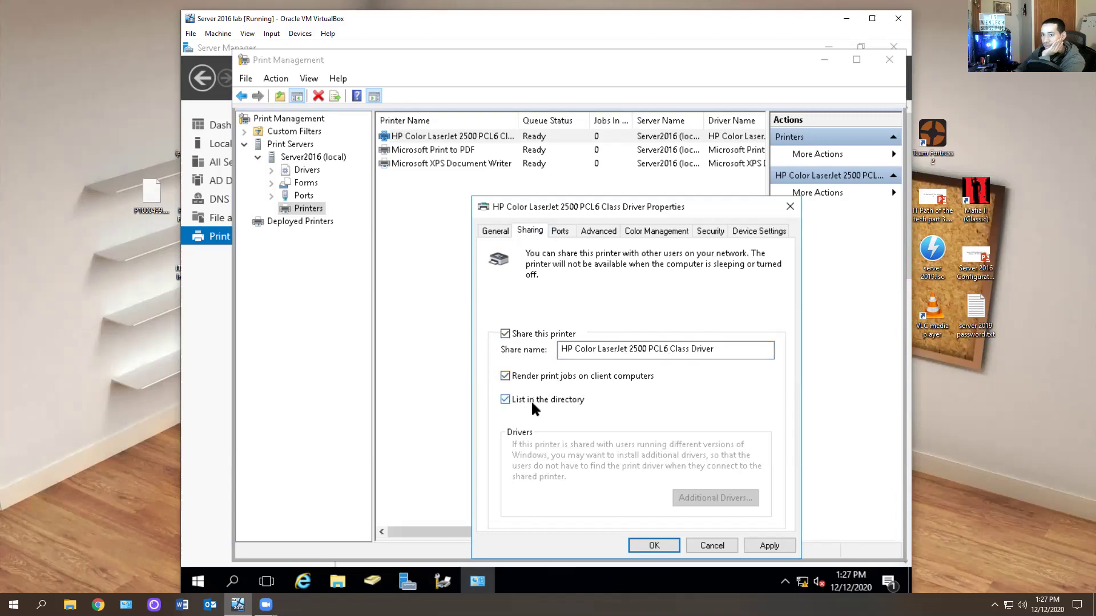
pyautogui.click(520, 393)
pyautogui.click(751, 542)
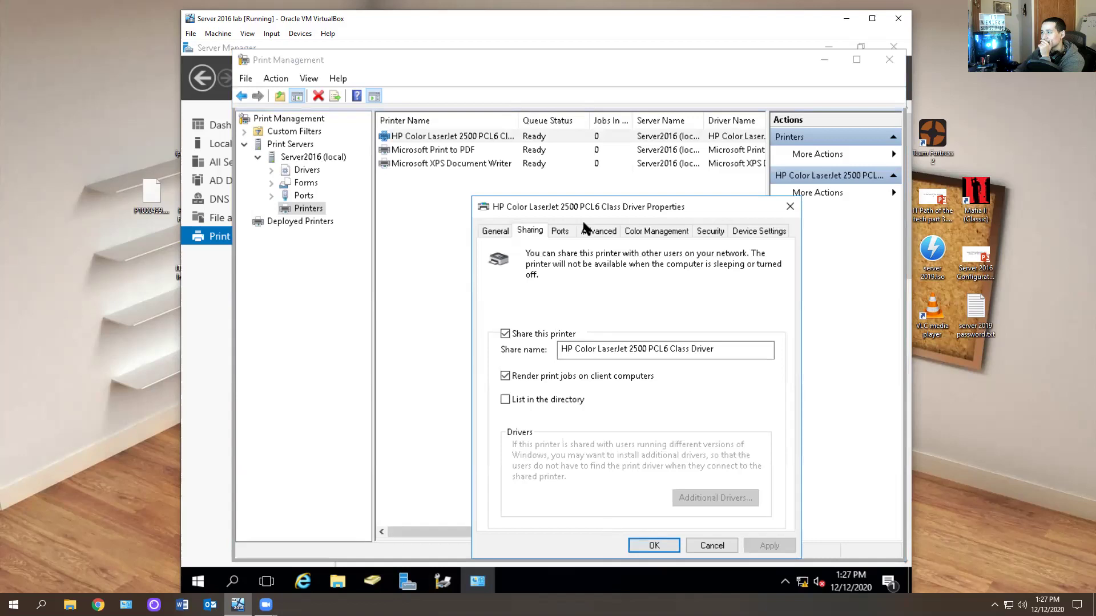
# Browse the Ports, Advanced, Color Management and Device Settings tabs, then inspect Security permissions for Administrators.
pyautogui.click(561, 231)
pyautogui.click(598, 230)
pyautogui.click(567, 232)
pyautogui.click(607, 231)
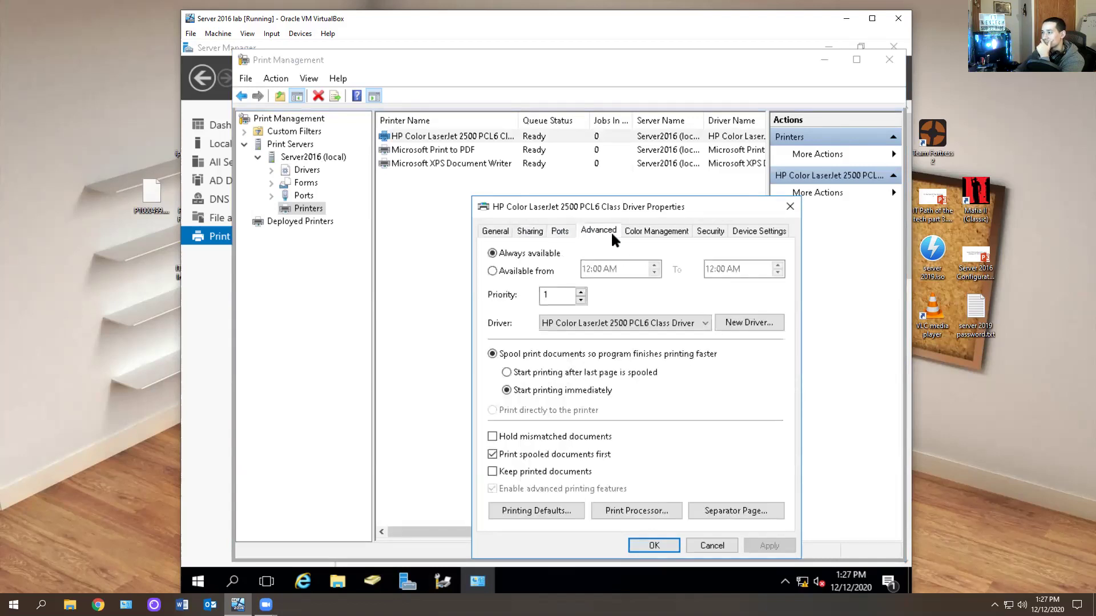
pyautogui.click(665, 231)
pyautogui.click(710, 229)
pyautogui.click(760, 228)
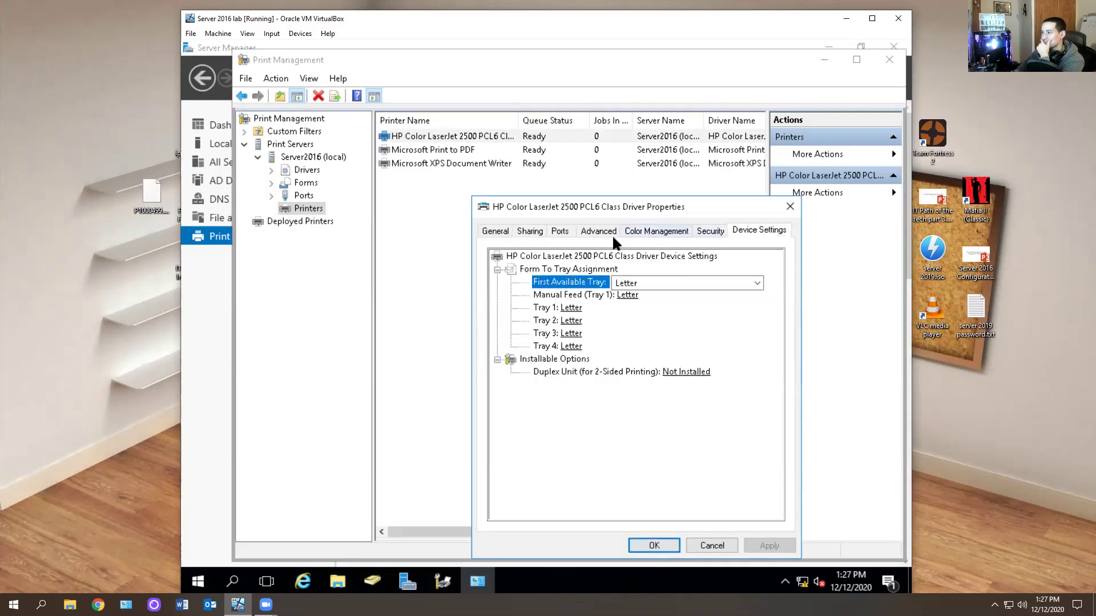
pyautogui.click(710, 231)
pyautogui.click(540, 277)
pyautogui.click(548, 312)
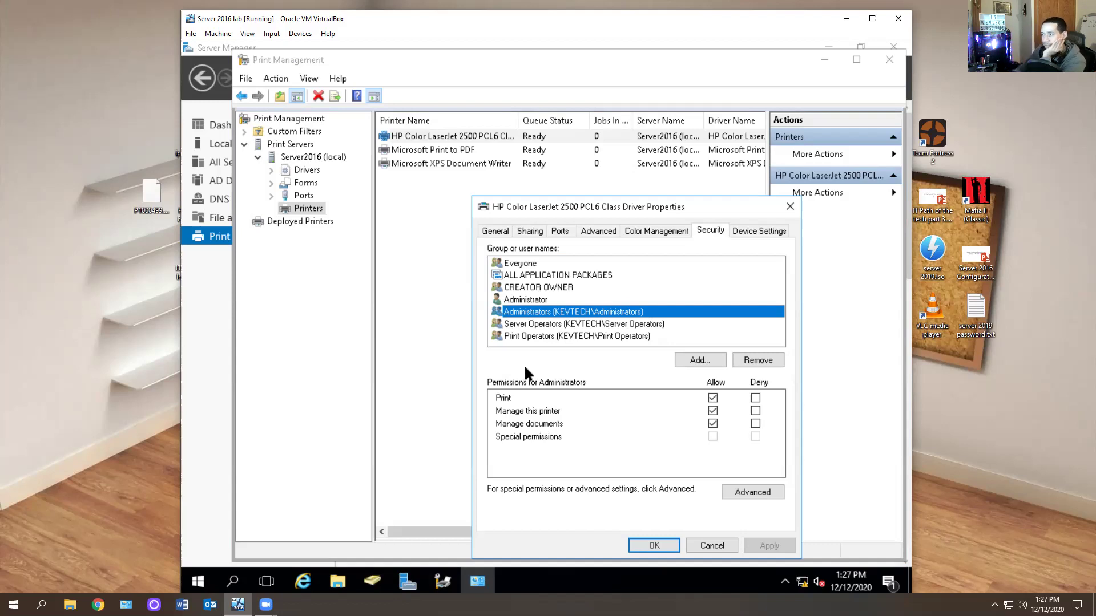
# In Advanced security settings, review the permission entries and remove Everyone's Print entry.
pyautogui.click(753, 492)
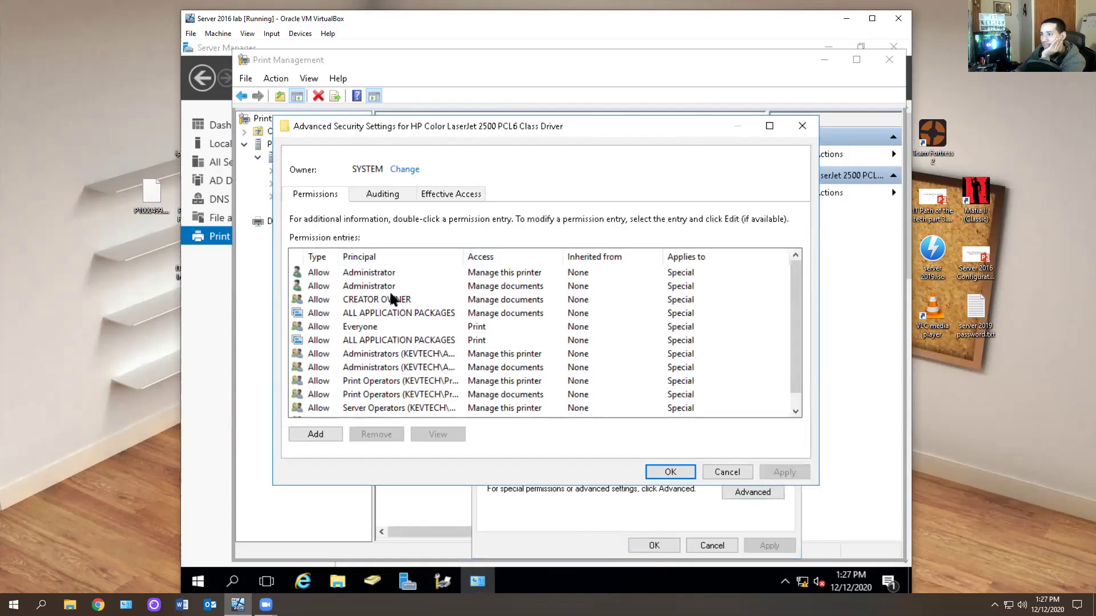
pyautogui.click(369, 272)
pyautogui.click(369, 286)
pyautogui.click(365, 272)
pyautogui.click(365, 286)
pyautogui.click(362, 273)
pyautogui.click(377, 312)
pyautogui.click(354, 326)
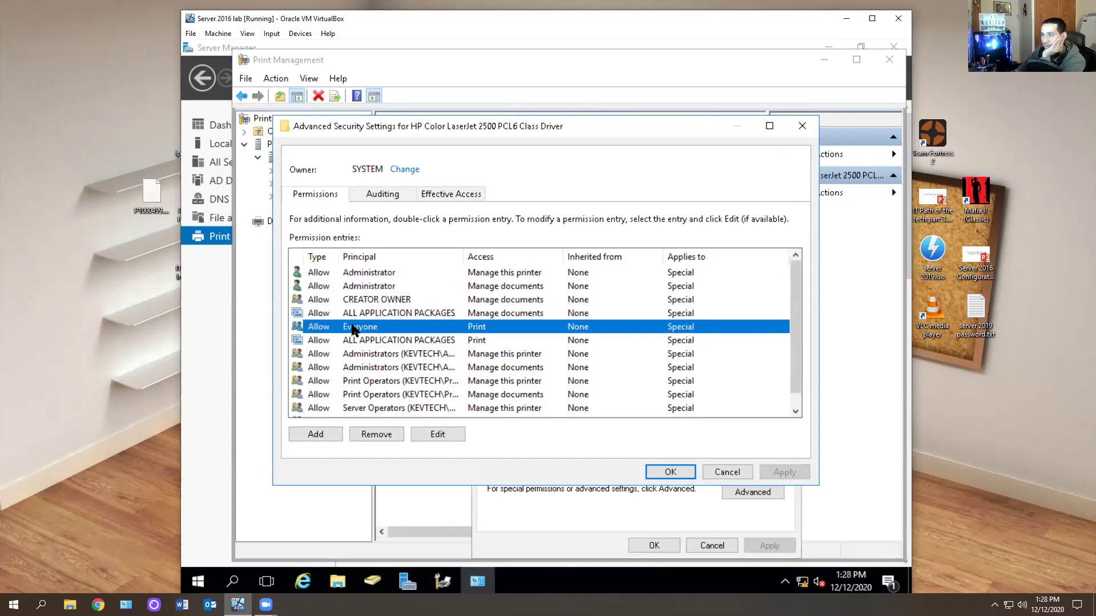
pyautogui.click(382, 432)
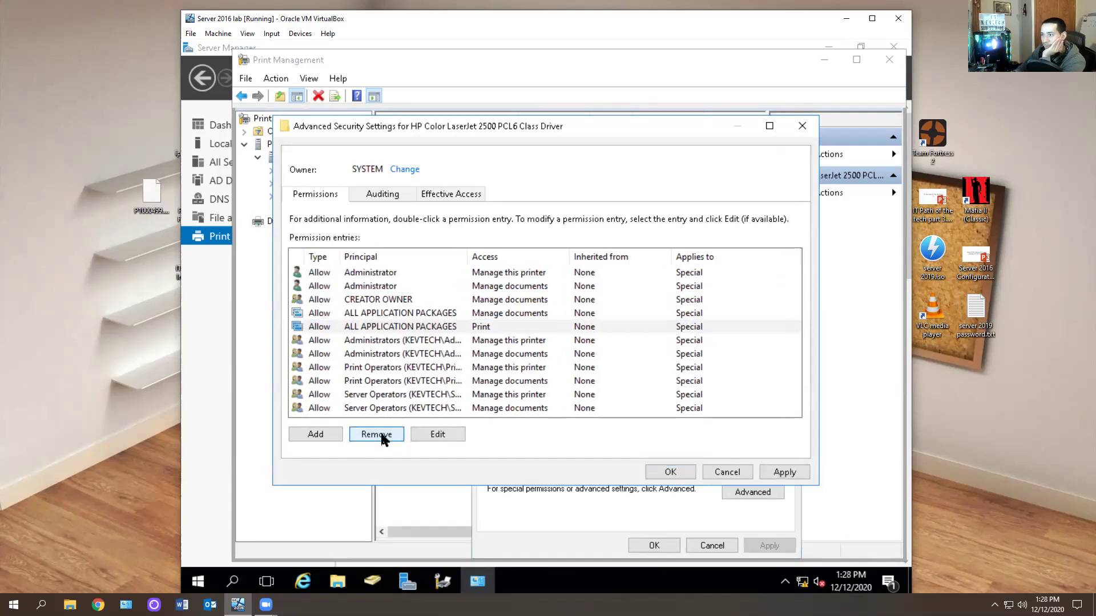
# Review the remaining Administrators and Print Operators manage-printer entries.
pyautogui.click(393, 340)
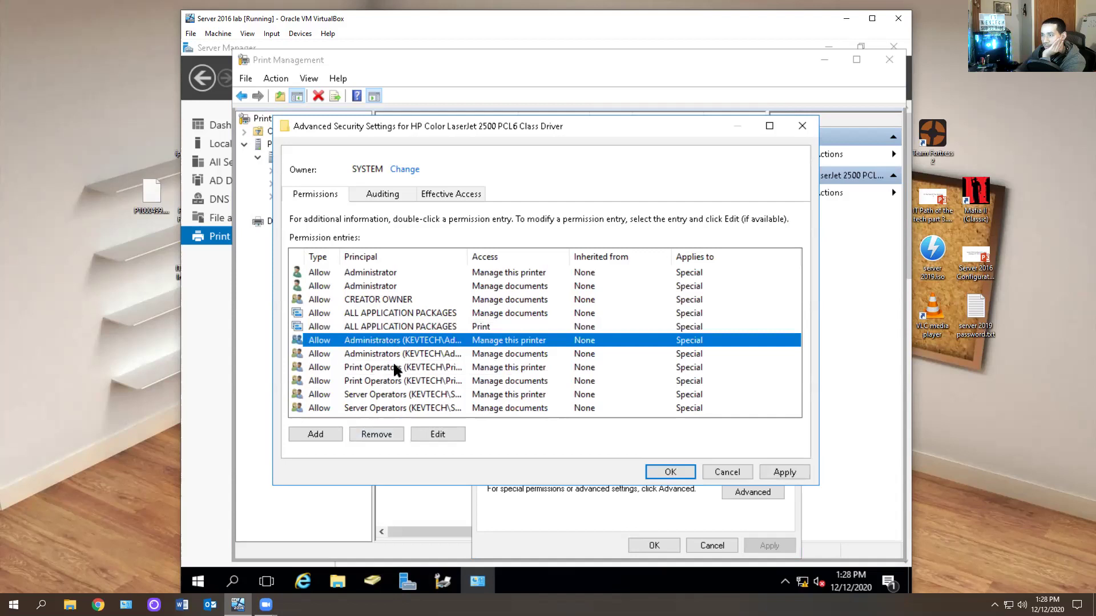
pyautogui.click(371, 368)
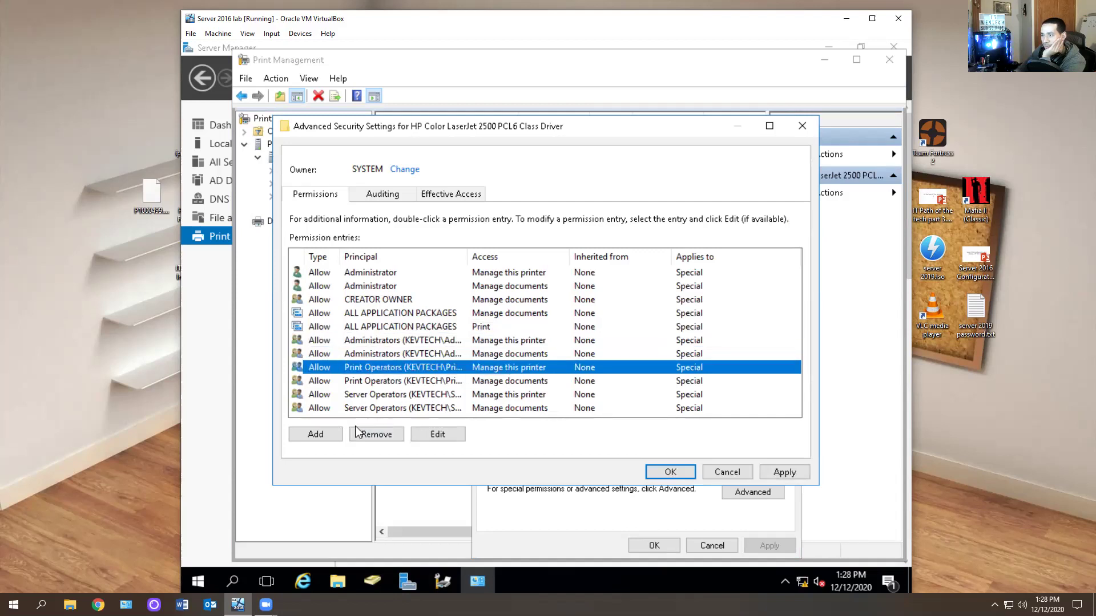
pyautogui.click(403, 342)
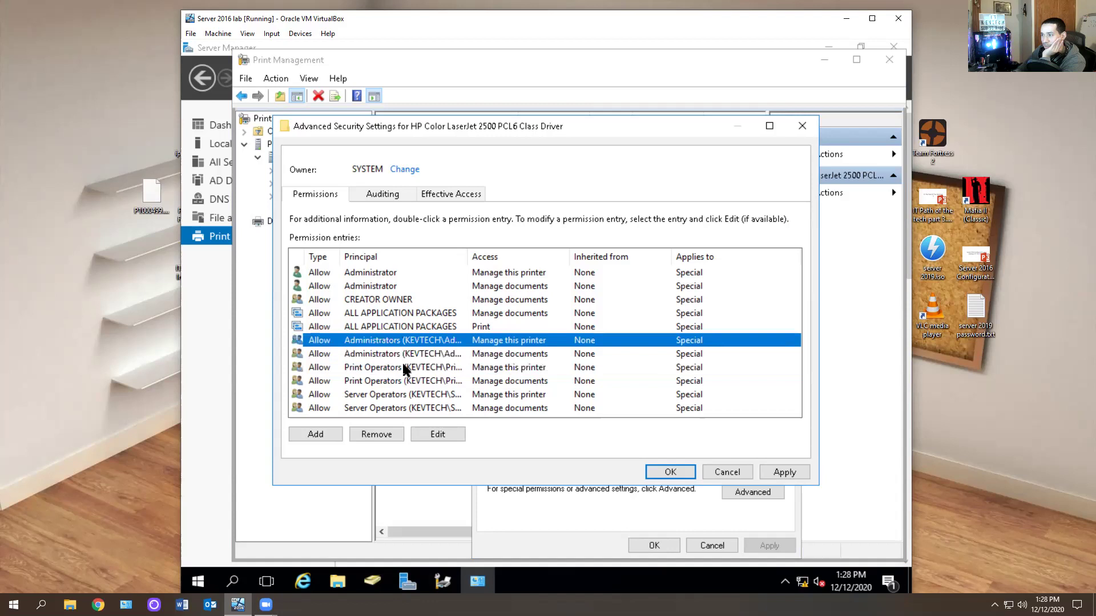
pyautogui.click(404, 368)
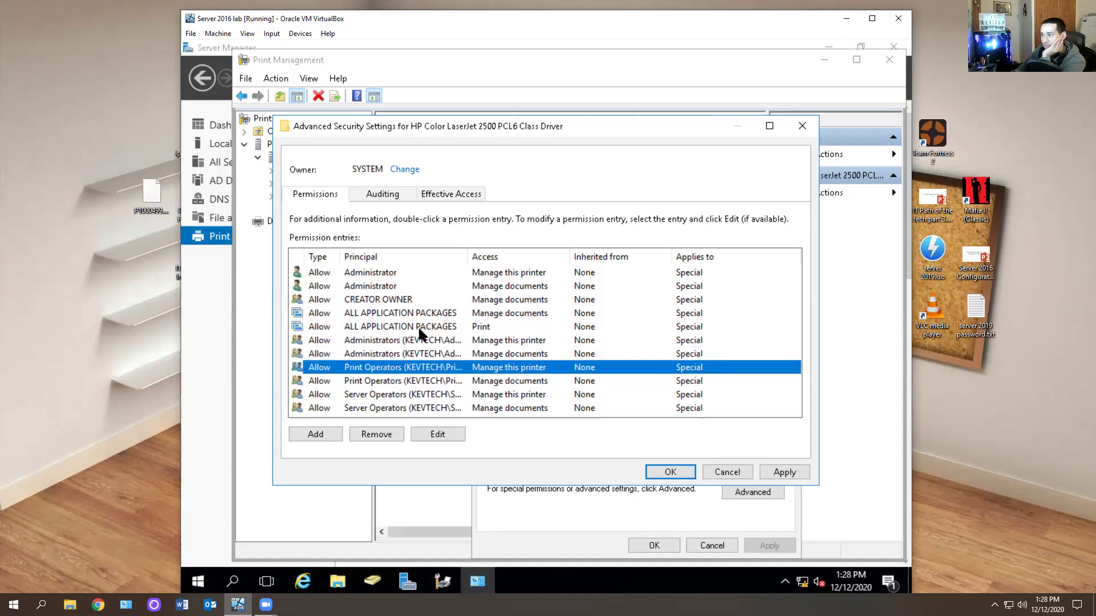
pyautogui.click(374, 576)
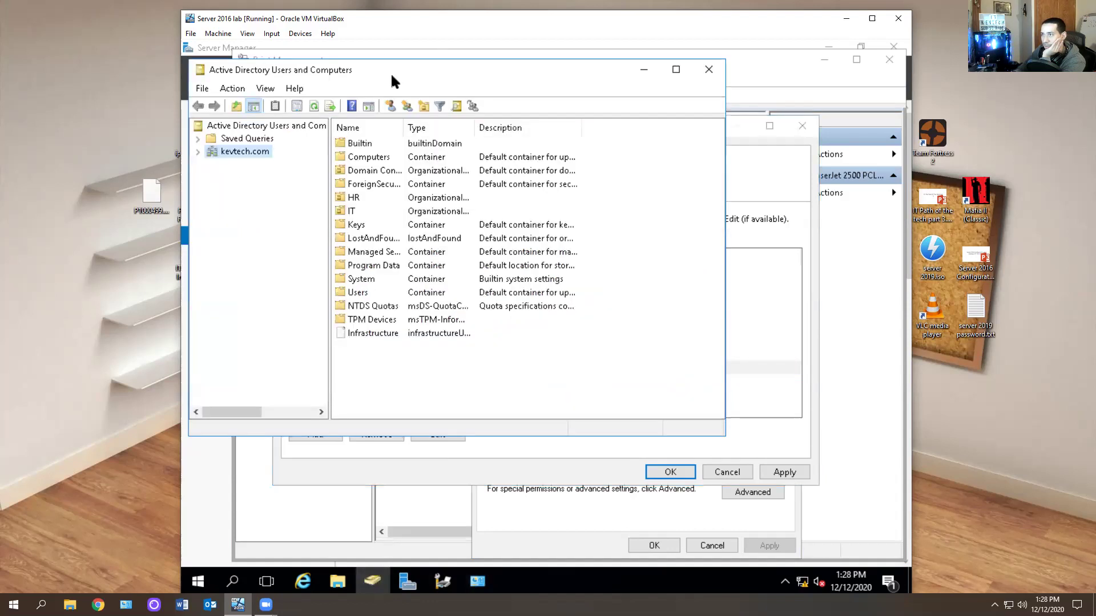
# Expand kevtech.com and list the Users container's users and security groups, selecting the Personal group.
pyautogui.moveTo(392, 80); pyautogui.dragTo(582, 140)
pyautogui.click(388, 211)
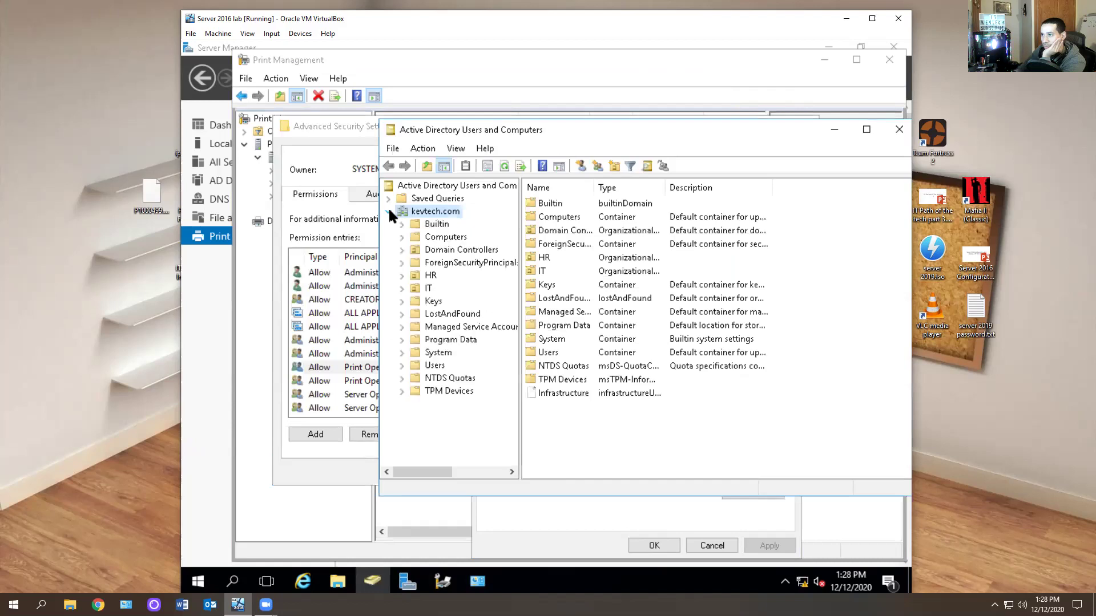
pyautogui.click(427, 365)
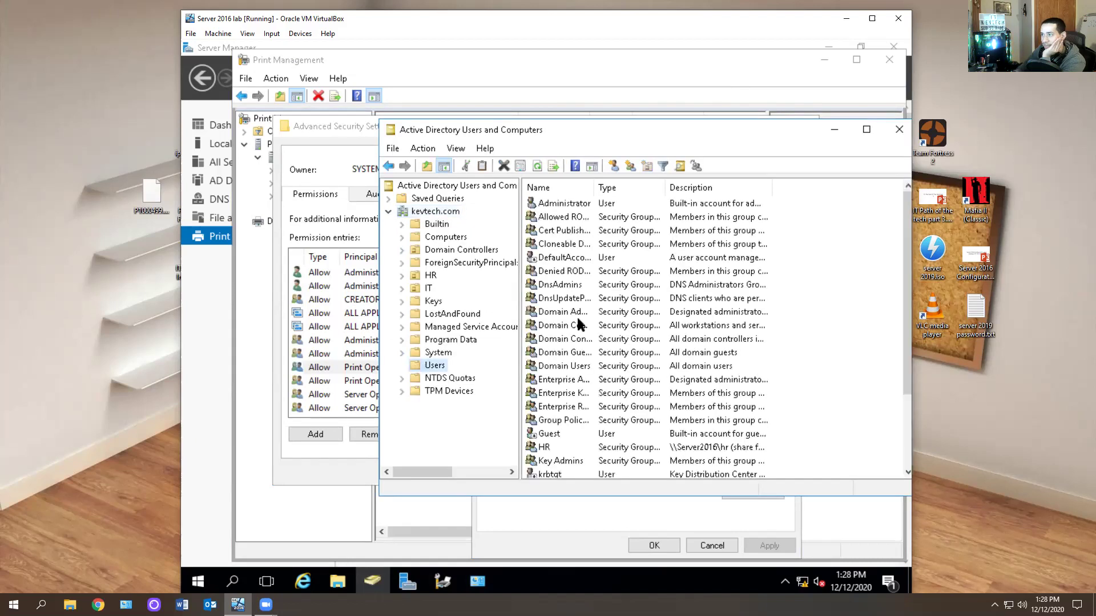
pyautogui.scroll(-2, 687, 274)
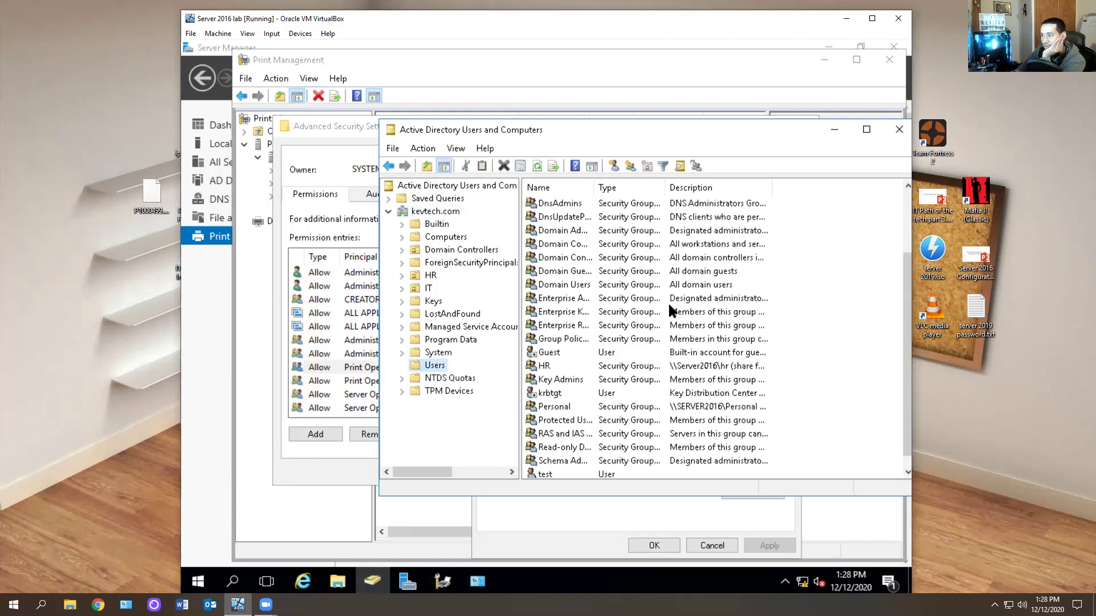
pyautogui.scroll(-1, 668, 302)
pyautogui.click(556, 394)
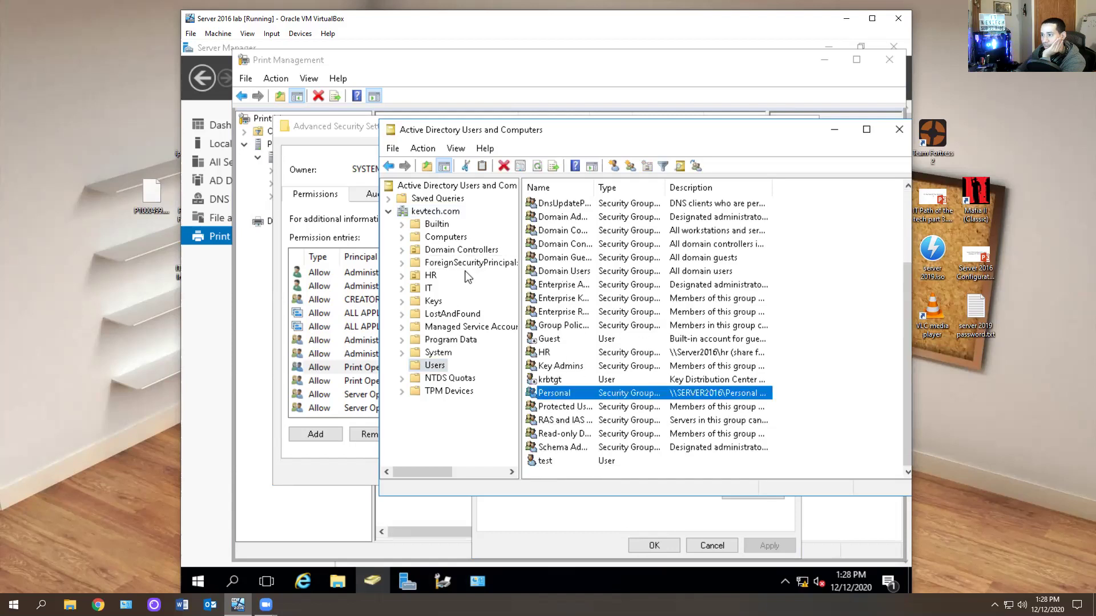
pyautogui.moveTo(545, 132); pyautogui.dragTo(628, 137)
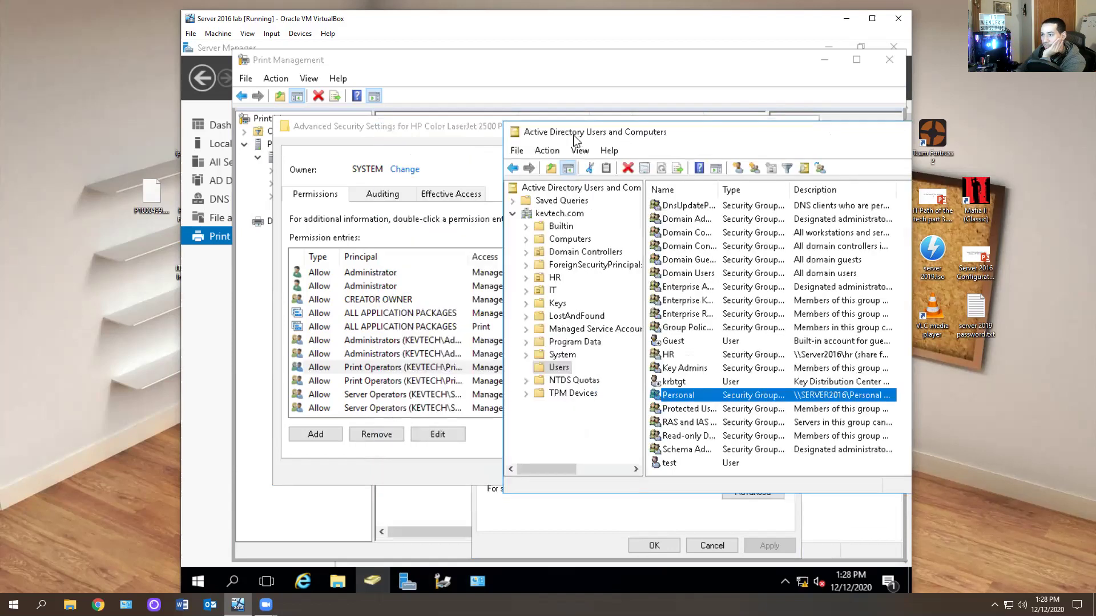
pyautogui.rightClick(566, 215)
pyautogui.click(585, 238)
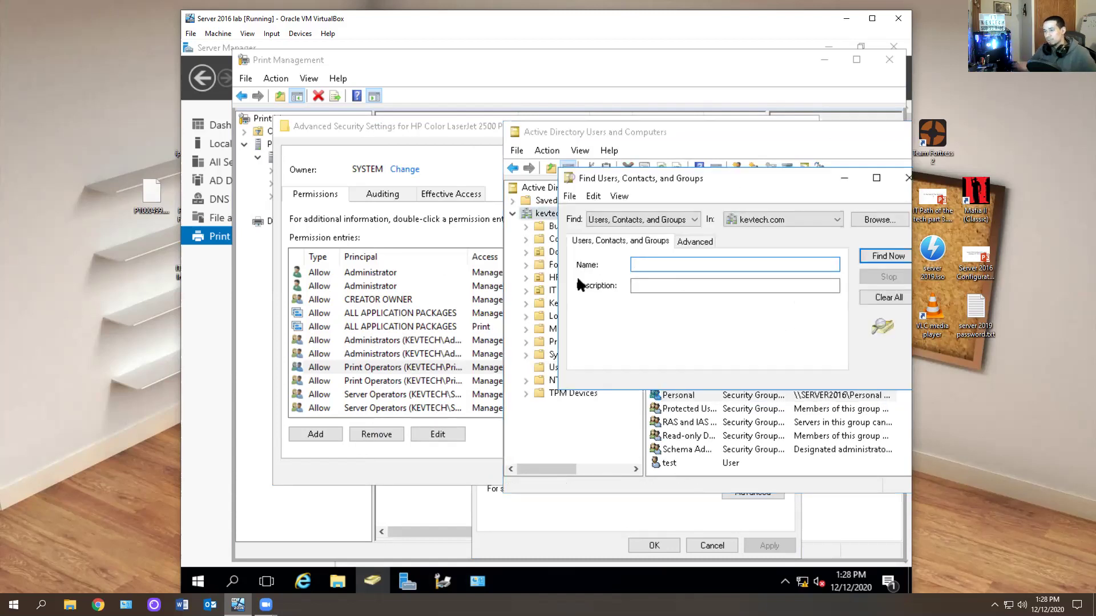
pyautogui.write('print o')
pyautogui.press('Return')
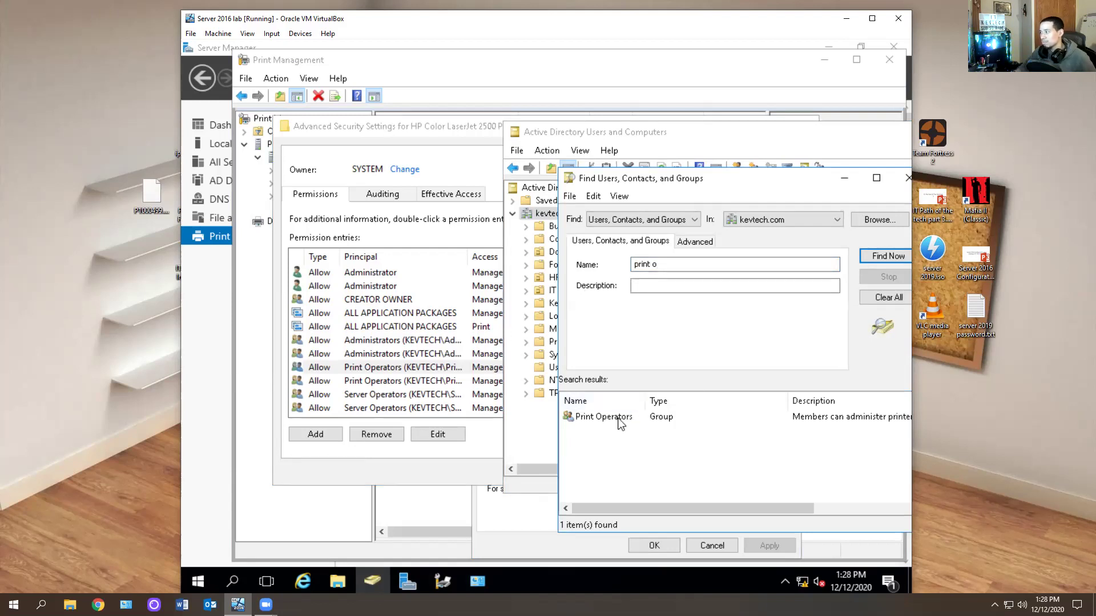
pyautogui.moveTo(672, 181); pyautogui.dragTo(453, 140)
pyautogui.moveTo(549, 467)
pyautogui.mouseDown()
pyautogui.moveTo(654, 468)
pyautogui.moveTo(554, 467)
pyautogui.mouseUp()
pyautogui.doubleClick(411, 375)
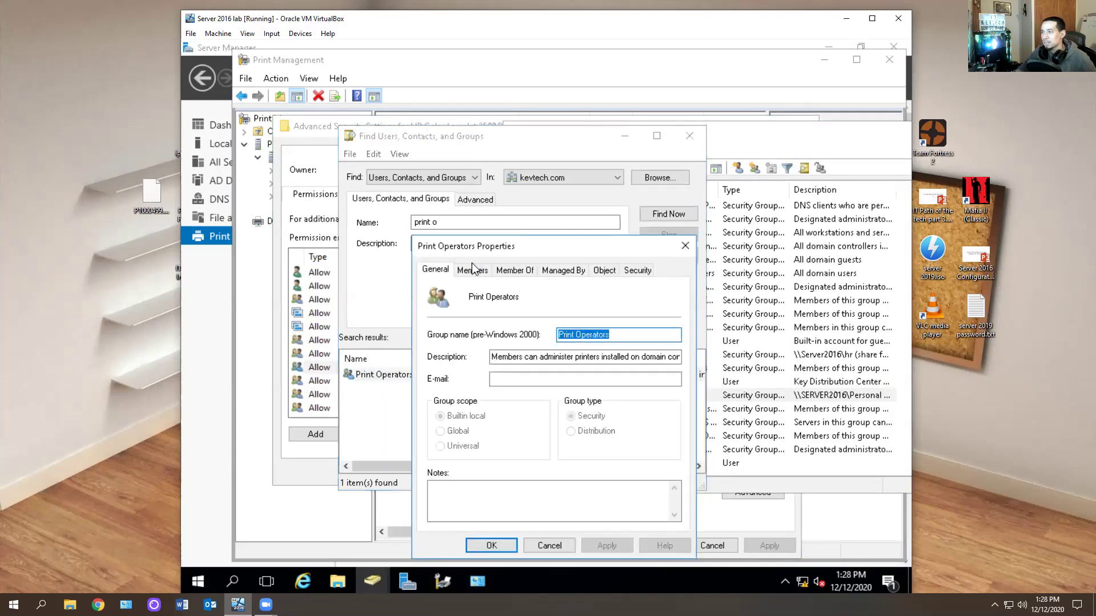
pyautogui.click(474, 269)
pyautogui.click(518, 272)
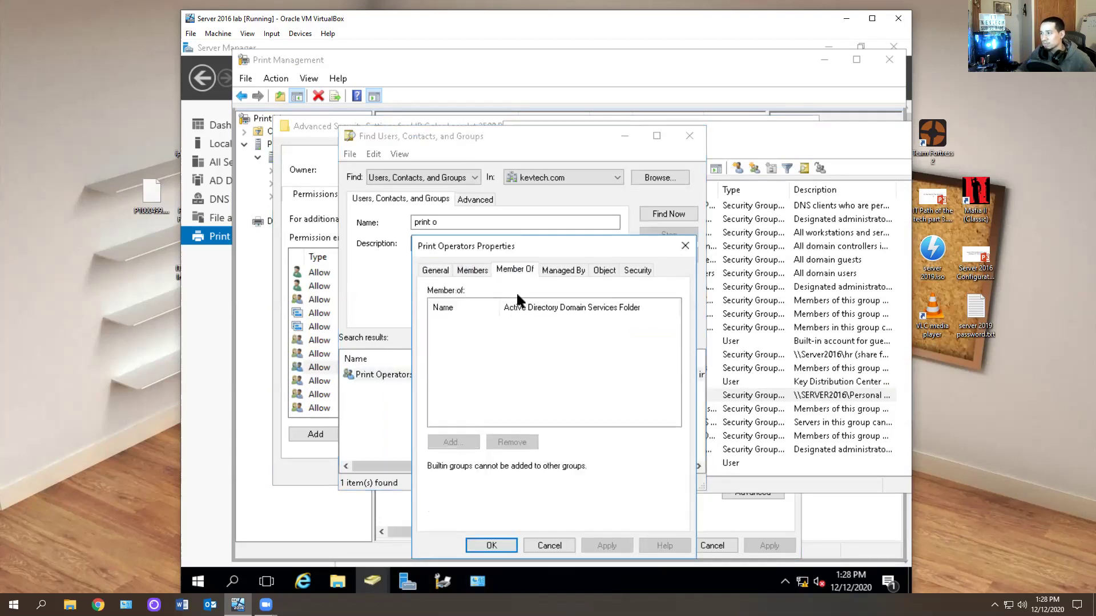
pyautogui.click(551, 271)
pyautogui.click(432, 272)
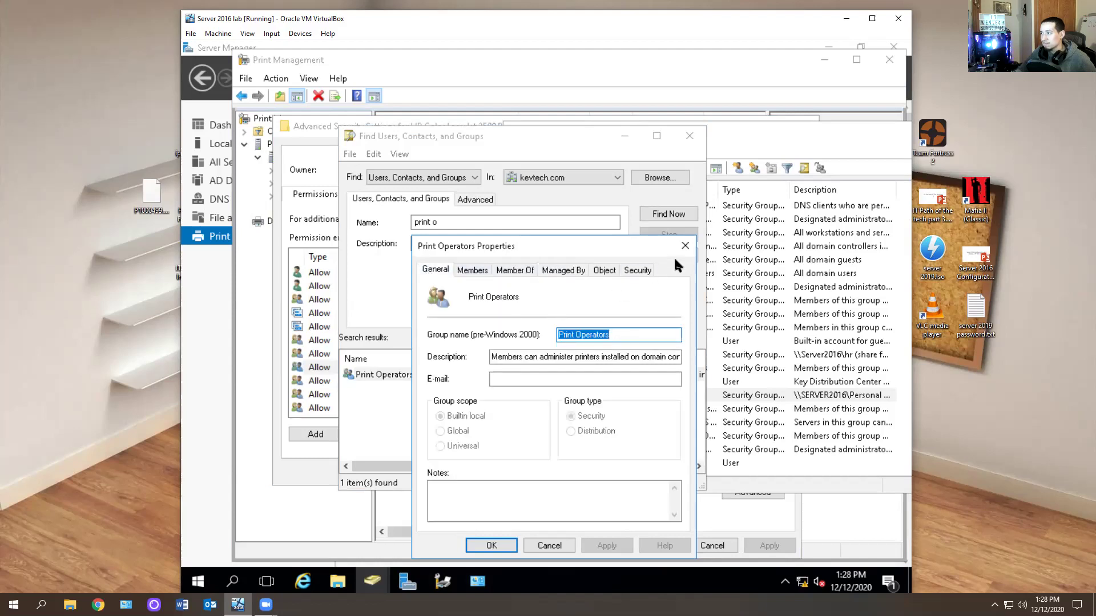
pyautogui.click(685, 246)
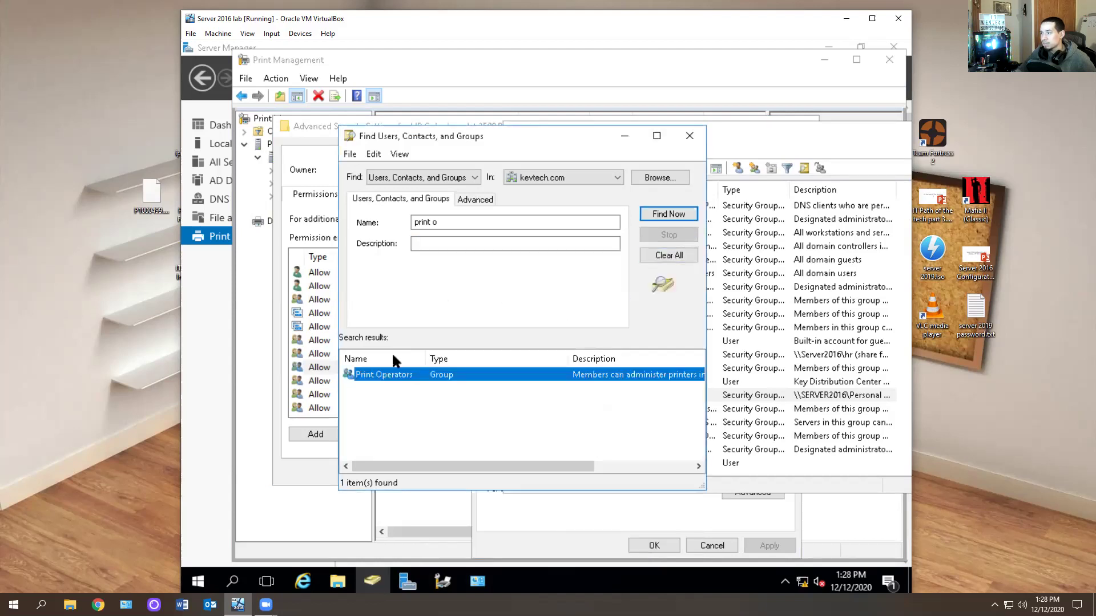
pyautogui.doubleClick(391, 374)
pyautogui.click(456, 271)
pyautogui.click(494, 271)
pyautogui.click(547, 271)
pyautogui.click(588, 270)
pyautogui.click(621, 270)
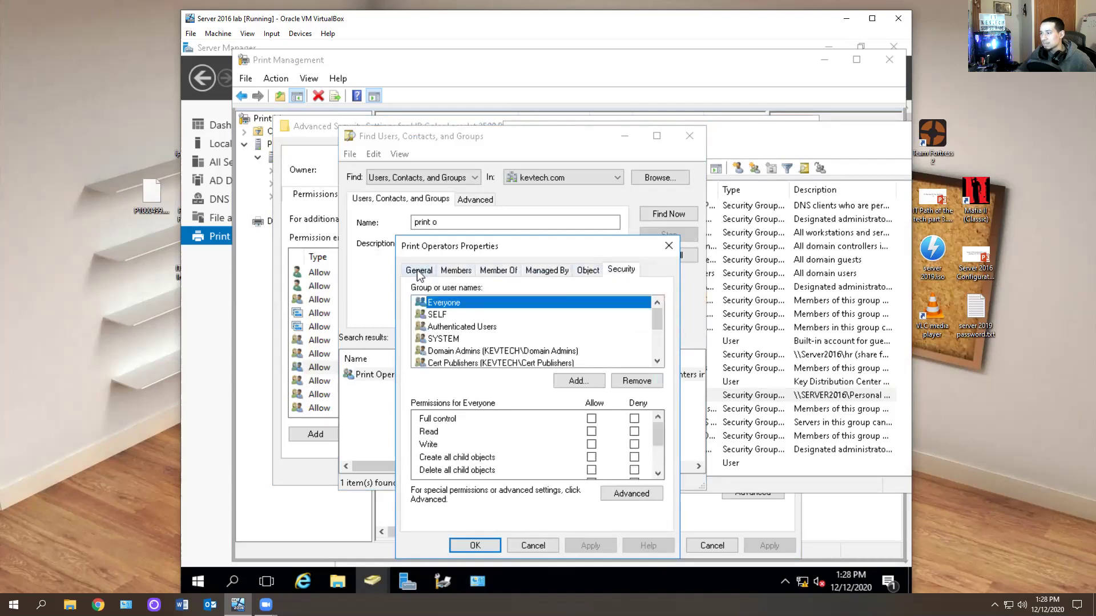
pyautogui.scroll(-2, 537, 326)
pyautogui.scroll(1, 514, 328)
pyautogui.click(468, 326)
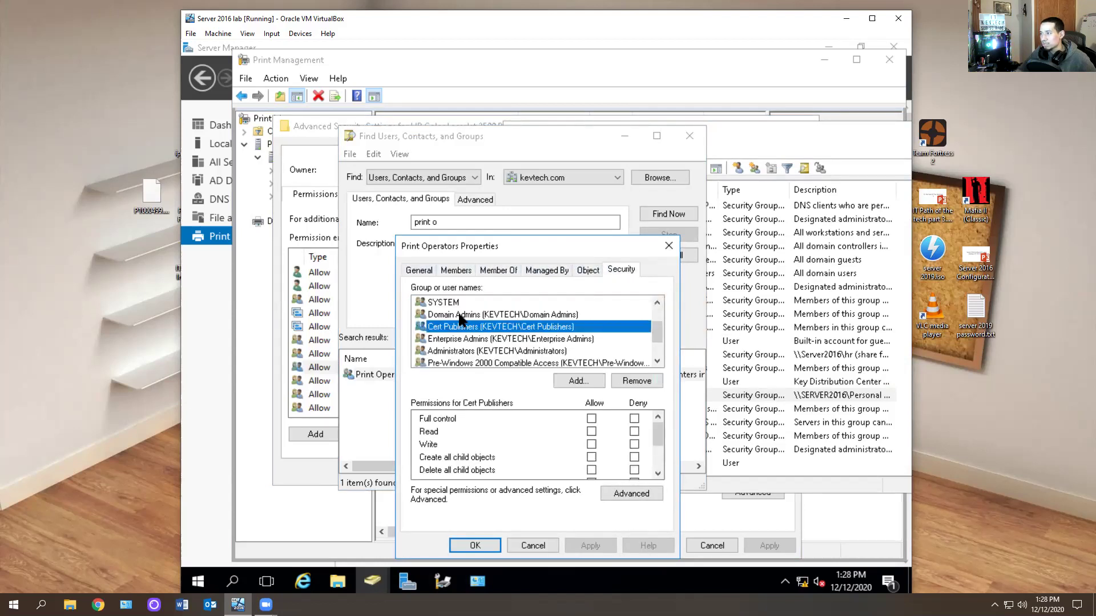
pyautogui.click(460, 316)
pyautogui.scroll(-1, 485, 351)
pyautogui.scroll(1, 479, 326)
pyautogui.click(480, 339)
pyautogui.click(486, 351)
pyautogui.click(669, 247)
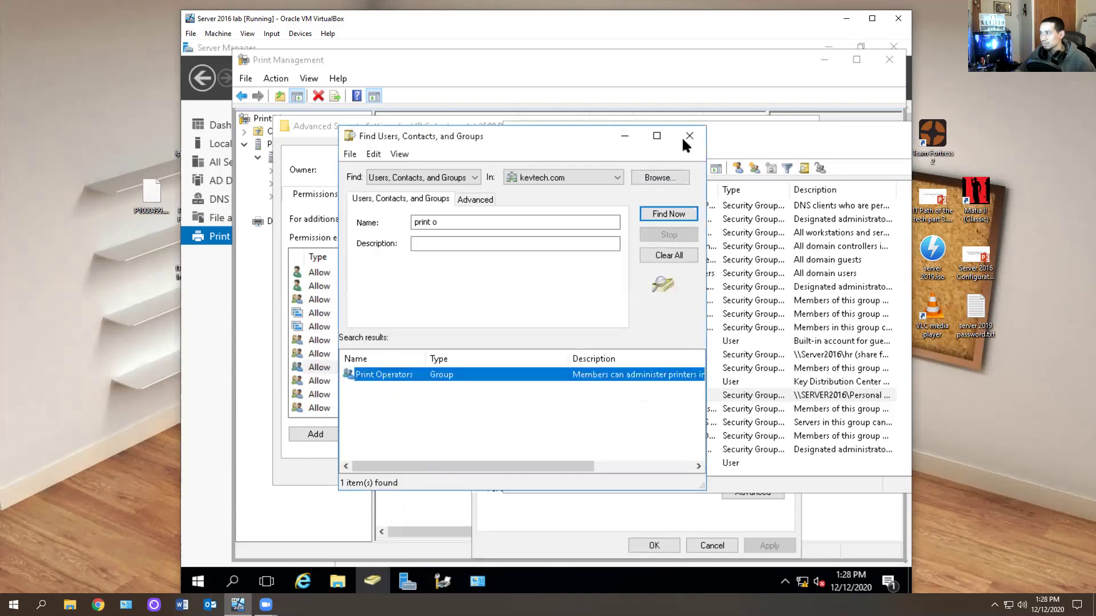
pyautogui.click(688, 136)
# Add a new permission entry on the printer with the HR group as its principal.
pyautogui.click(314, 435)
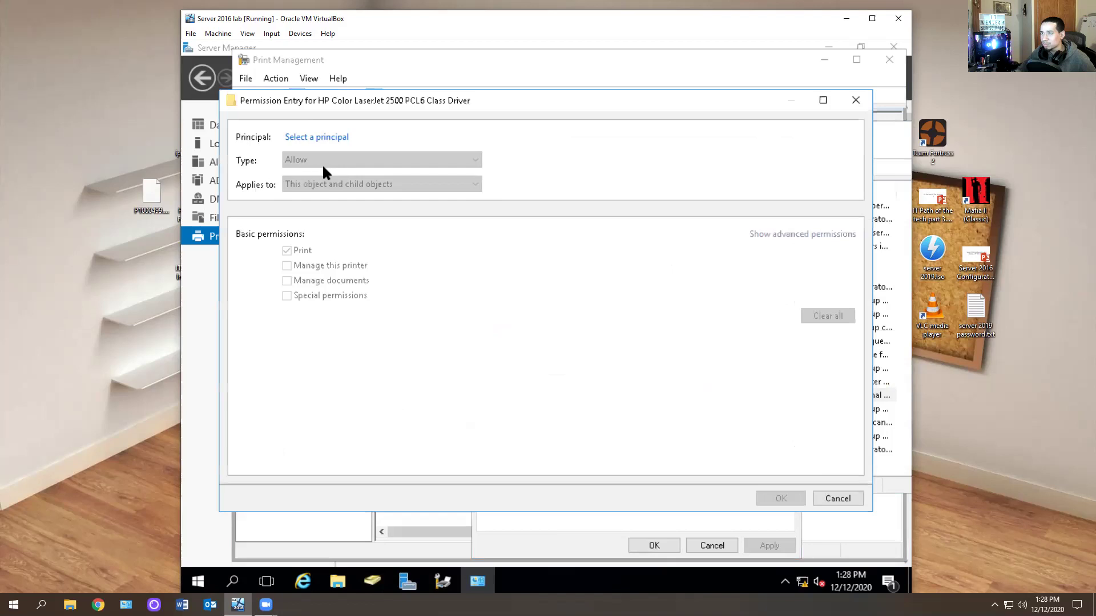
pyautogui.click(312, 140)
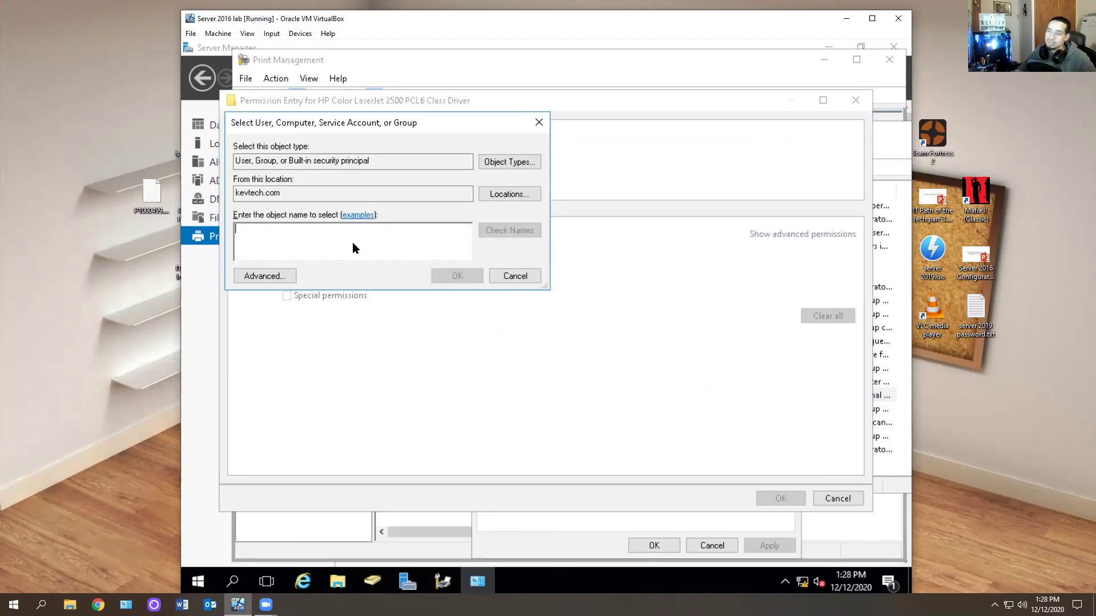
pyautogui.click(275, 276)
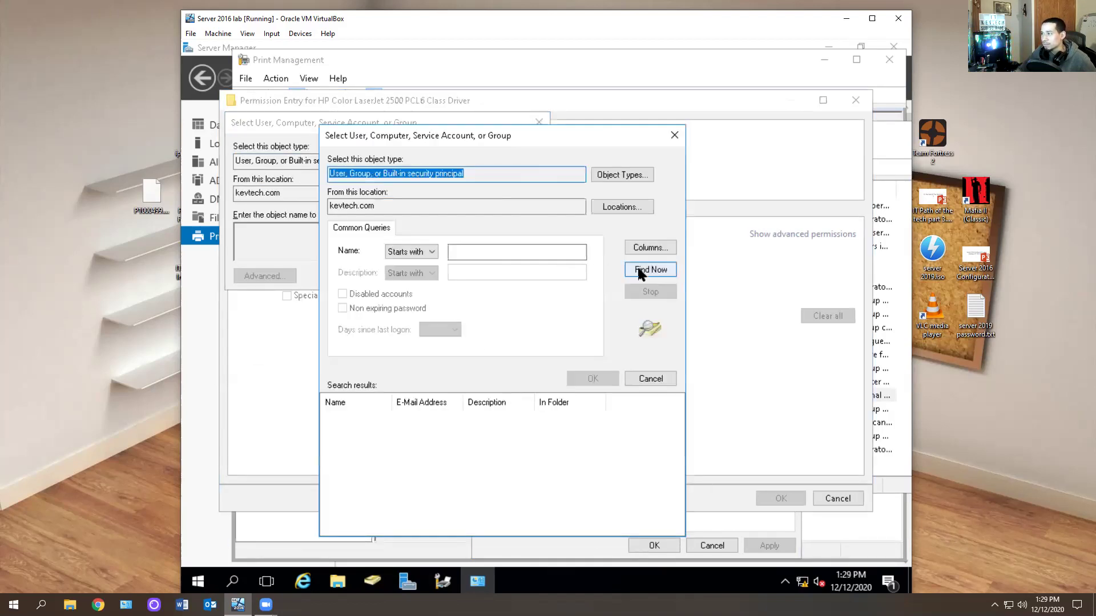
pyautogui.click(639, 270)
pyautogui.moveTo(391, 407); pyautogui.dragTo(448, 407)
pyautogui.scroll(-3, 422, 445)
pyautogui.scroll(-8, 432, 432)
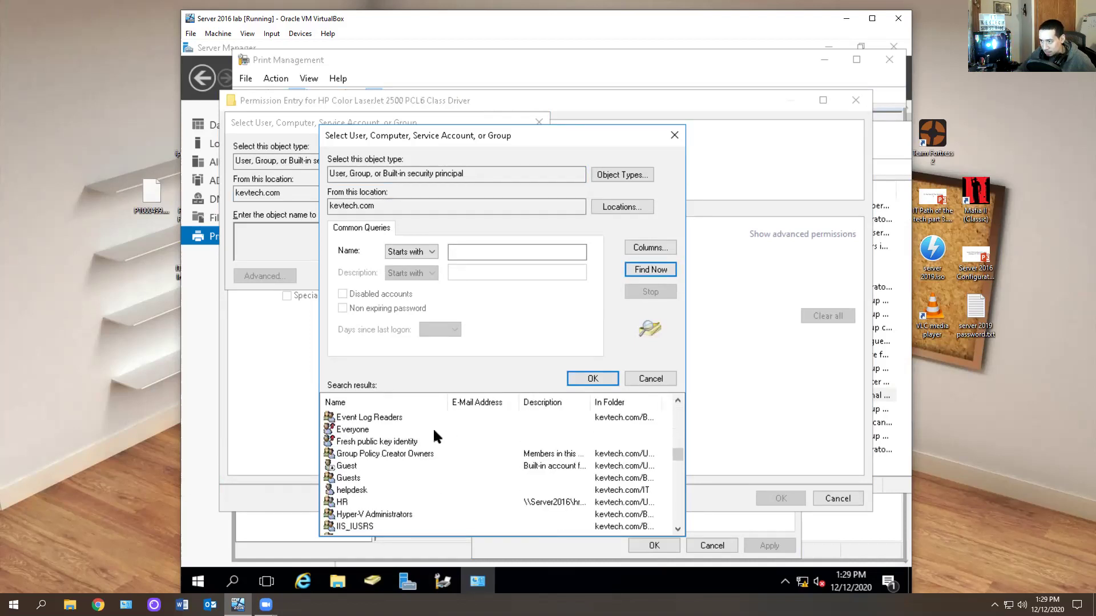
pyautogui.click(346, 502)
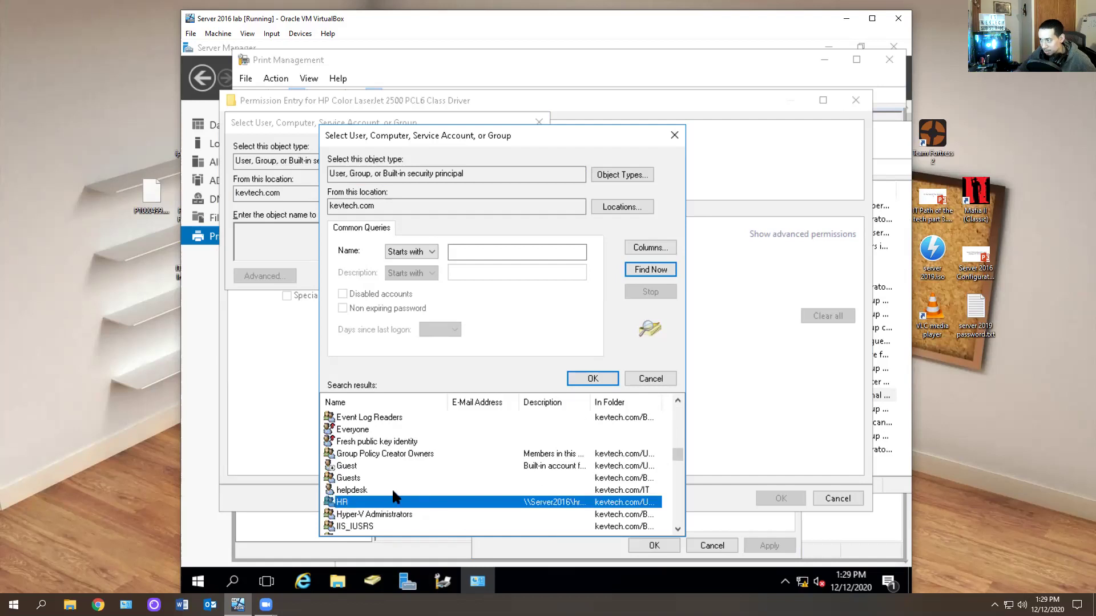
pyautogui.click(593, 379)
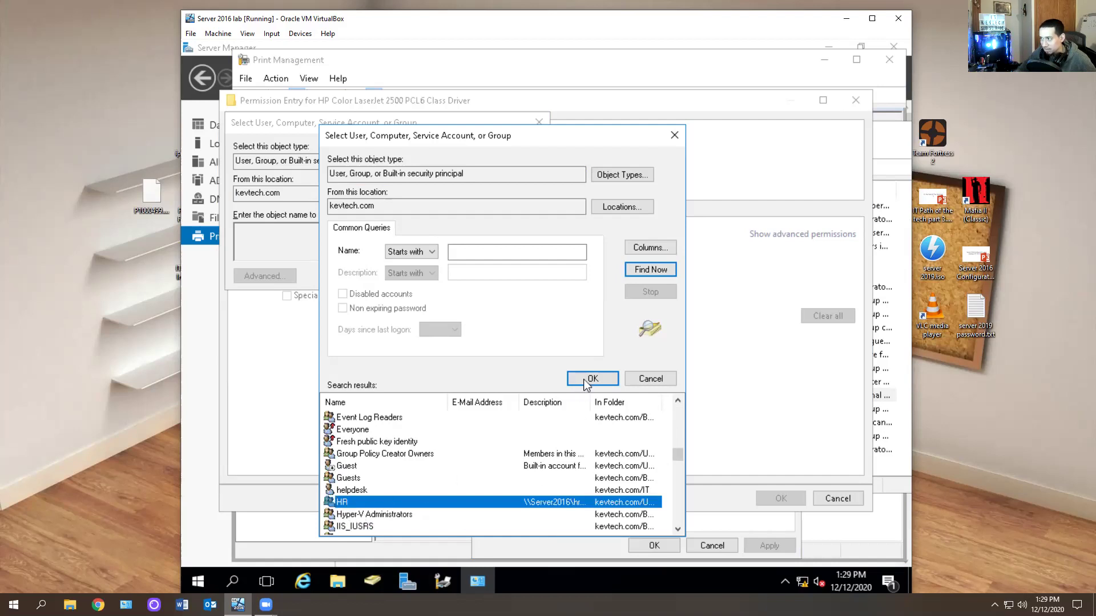
pyautogui.click(451, 275)
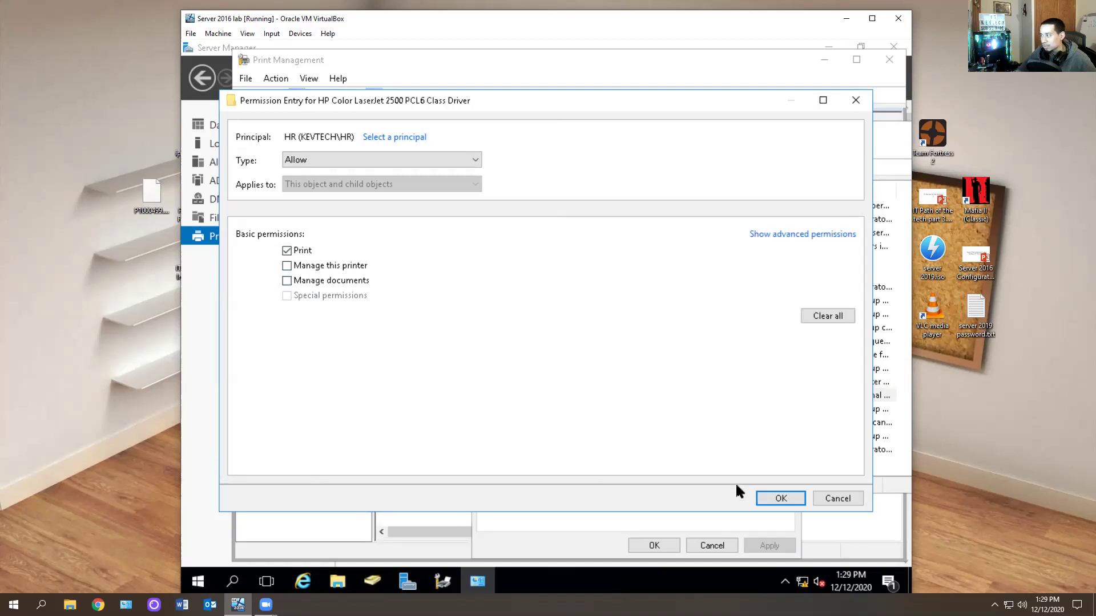
# Keep Print allowed for HR and save the printer's security settings and properties.
pyautogui.click(772, 500)
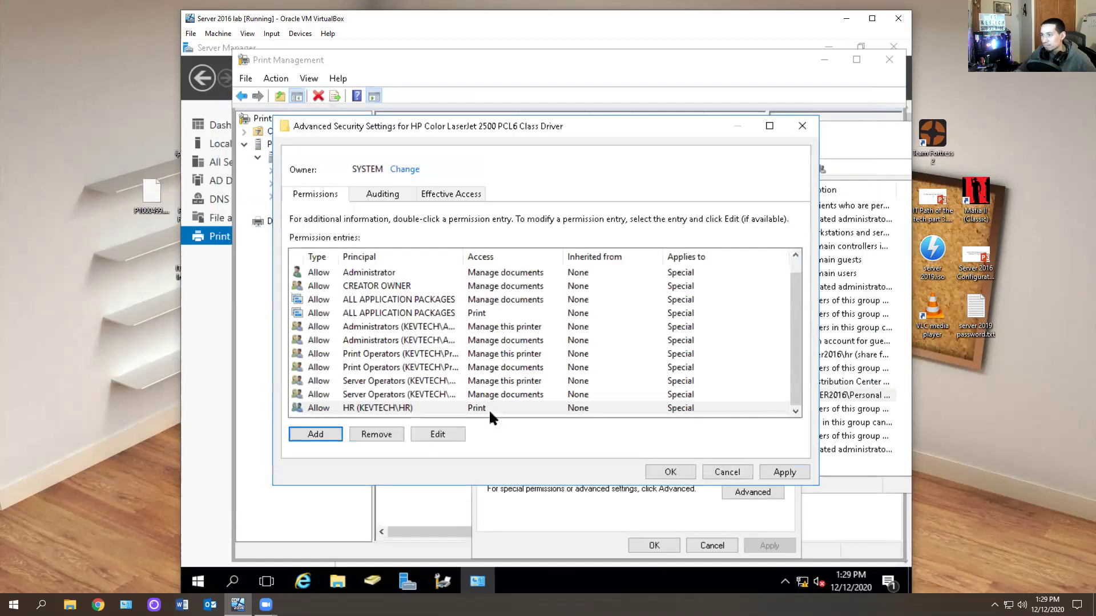
pyautogui.click(678, 472)
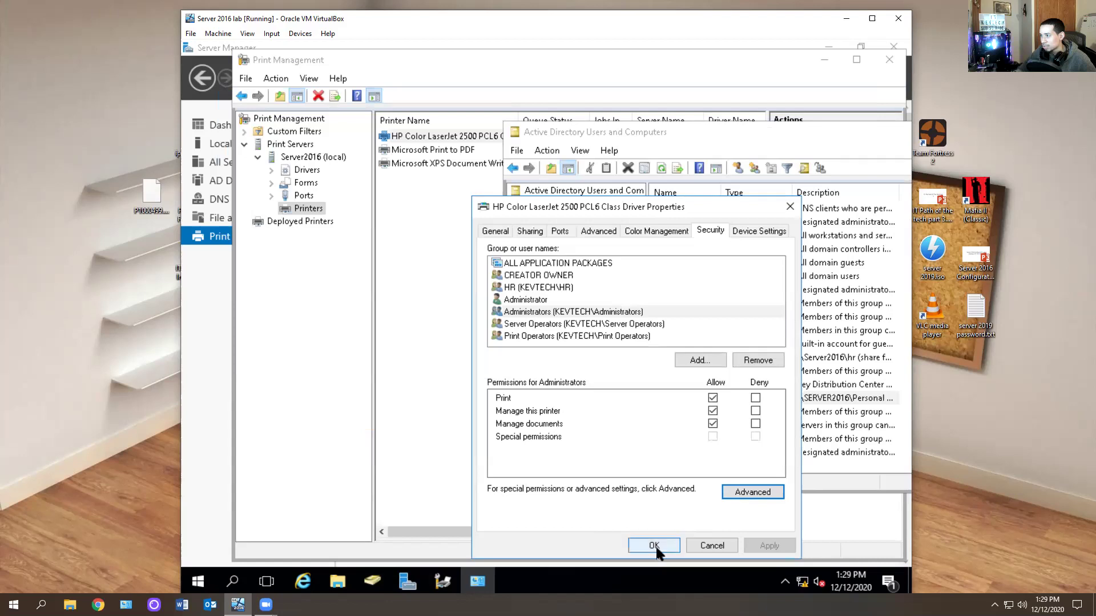
pyautogui.click(531, 287)
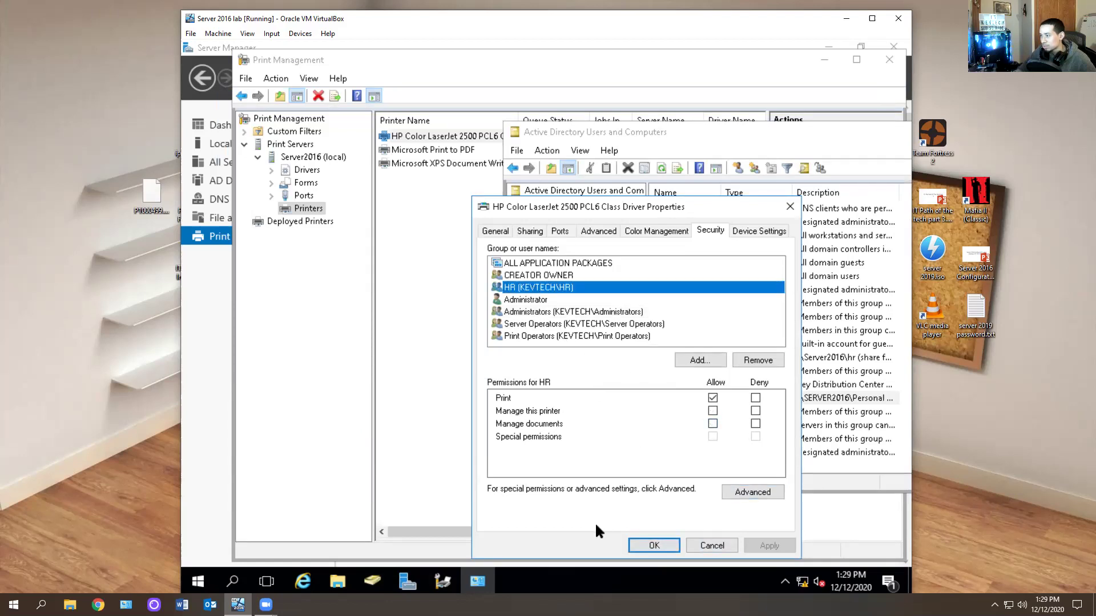
pyautogui.click(651, 547)
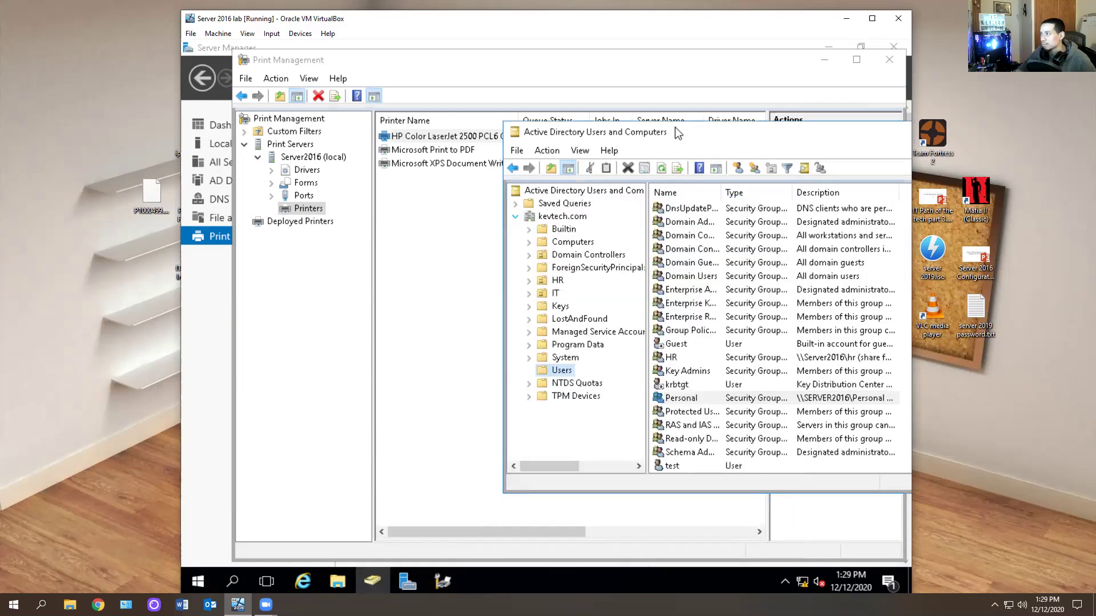
# Close Active Directory Users and Computers and select the XPS Document Writer and Print to PDF printers.
pyautogui.moveTo(677, 133); pyautogui.dragTo(412, 133)
pyautogui.click(763, 130)
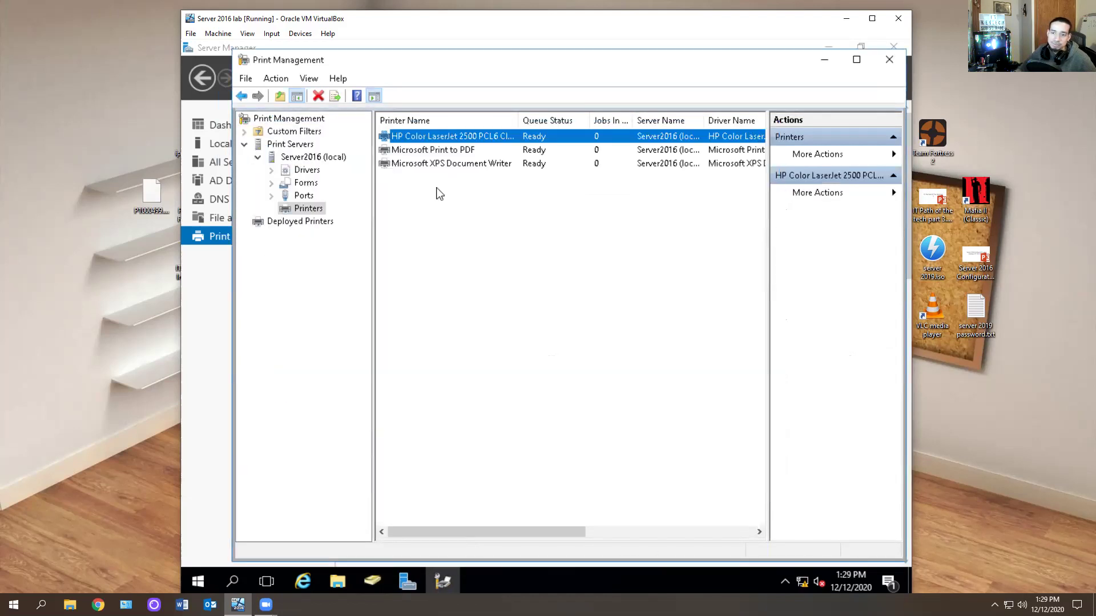
pyautogui.click(439, 164)
pyautogui.click(428, 150)
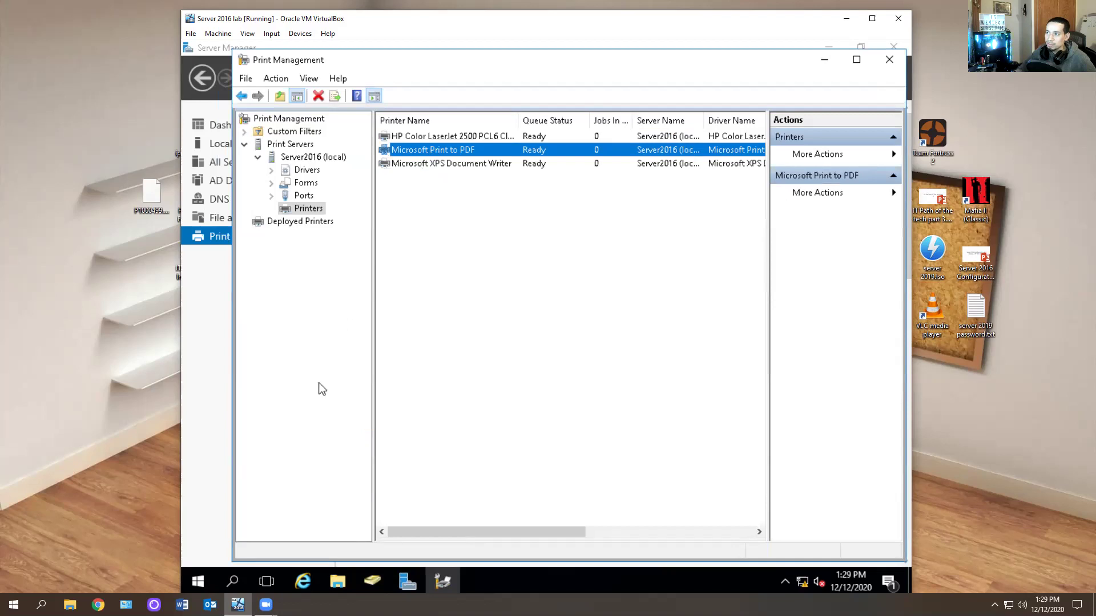
# Open Control Panel via 'contr' and go to Devices and Printers, selecting the HP Color LaserJet.
pyautogui.click(198, 581)
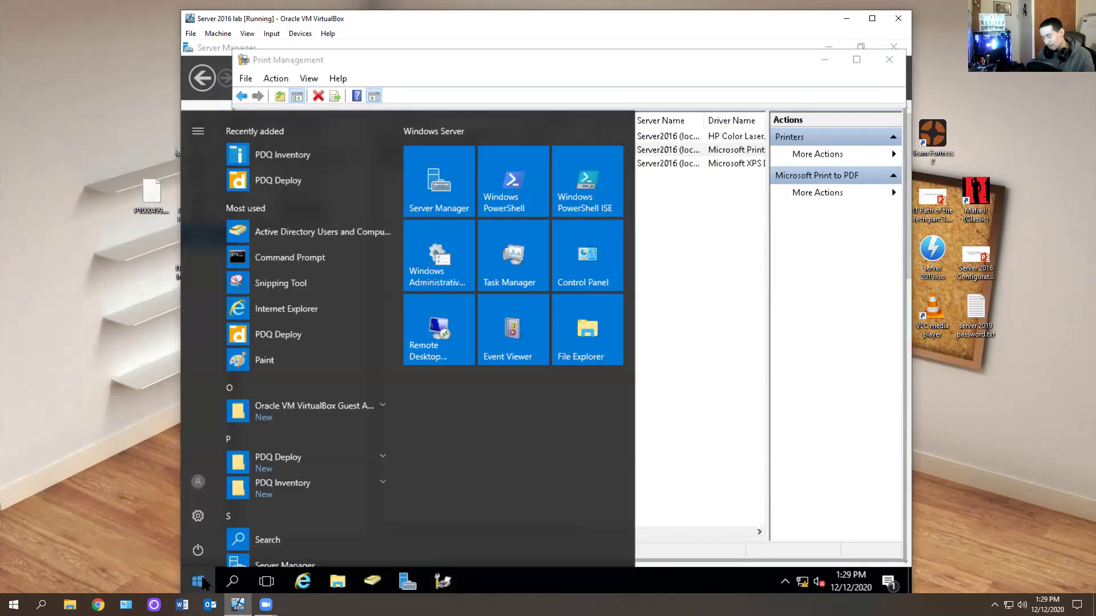
pyautogui.write('contr')
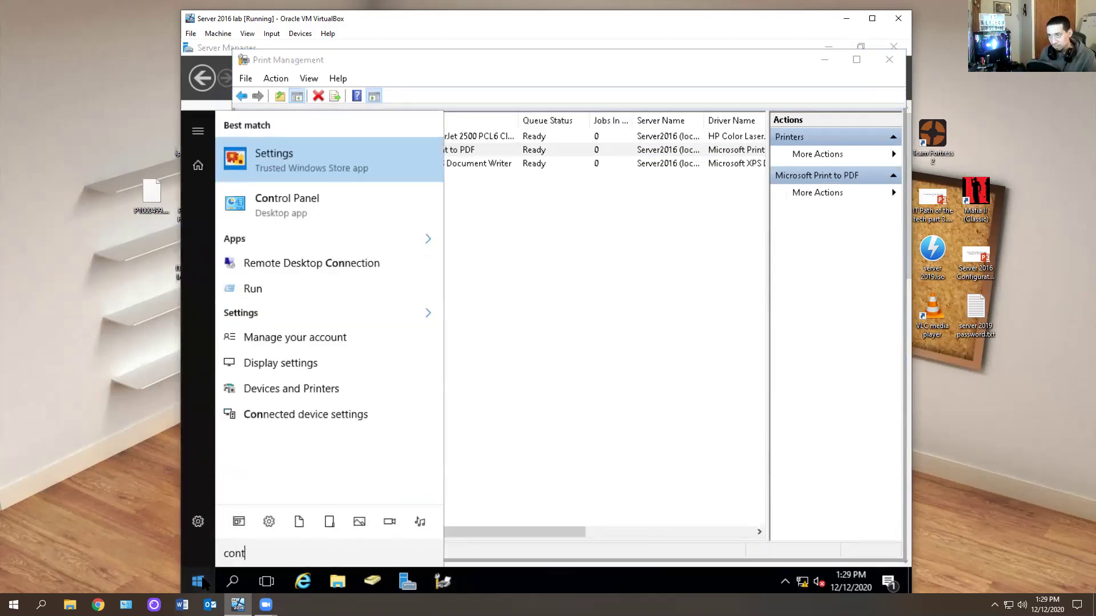
pyautogui.press('Return')
pyautogui.click(423, 308)
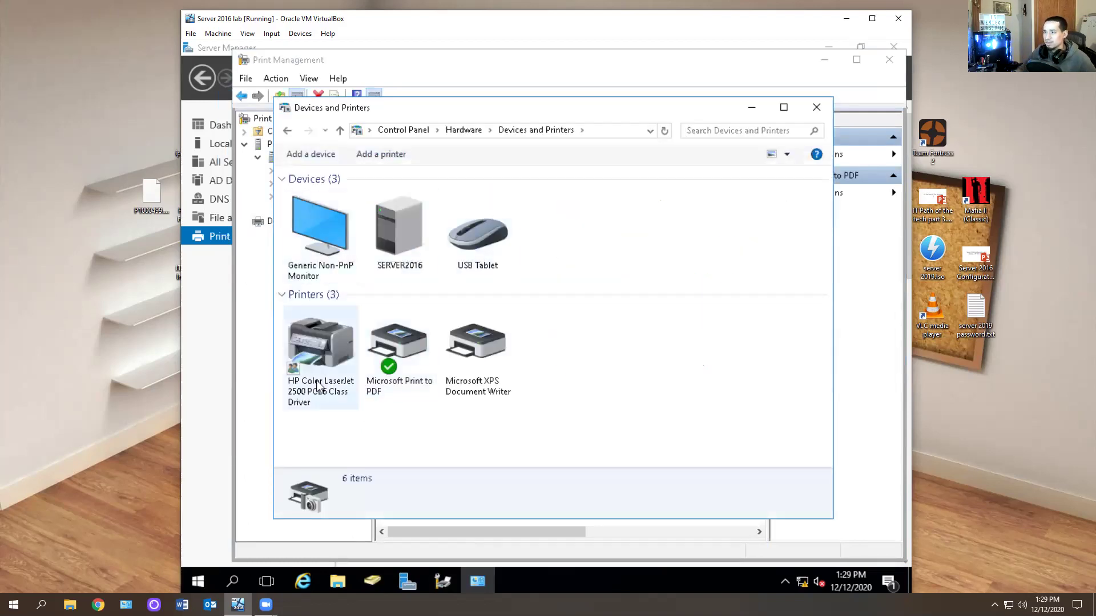
pyautogui.click(349, 388)
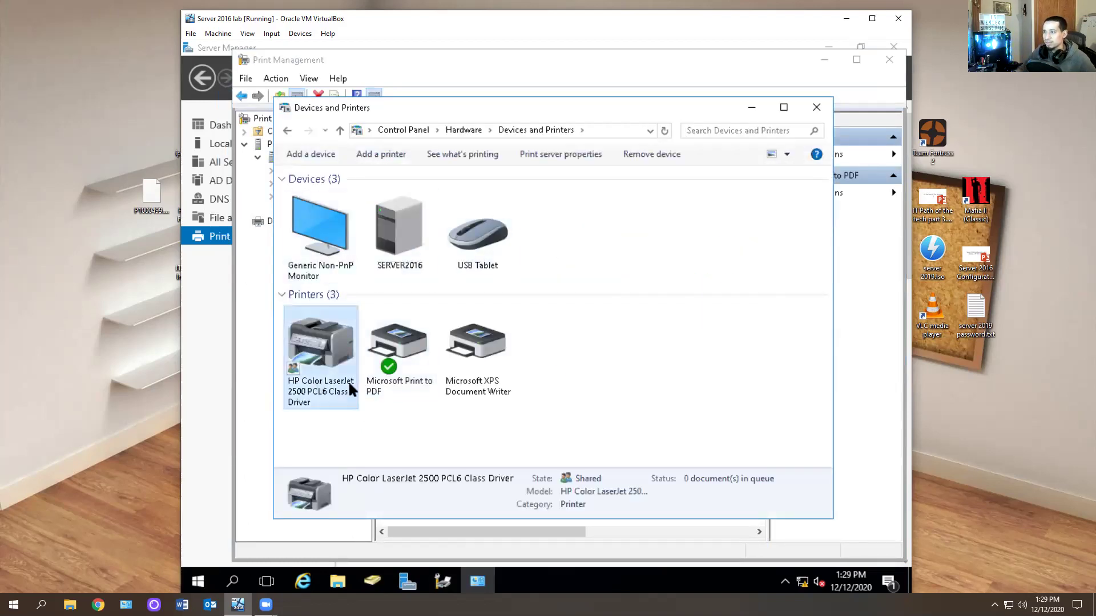
# In the Add Printer wizard, choose to find a printer in the directory.
pyautogui.click(381, 154)
pyautogui.click(425, 409)
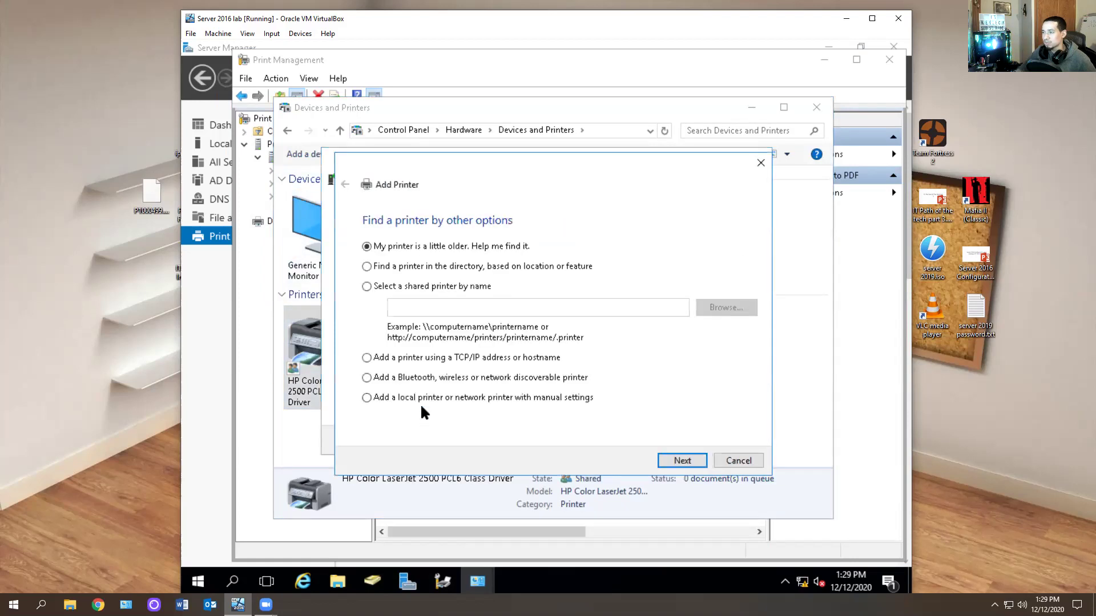
pyautogui.click(393, 287)
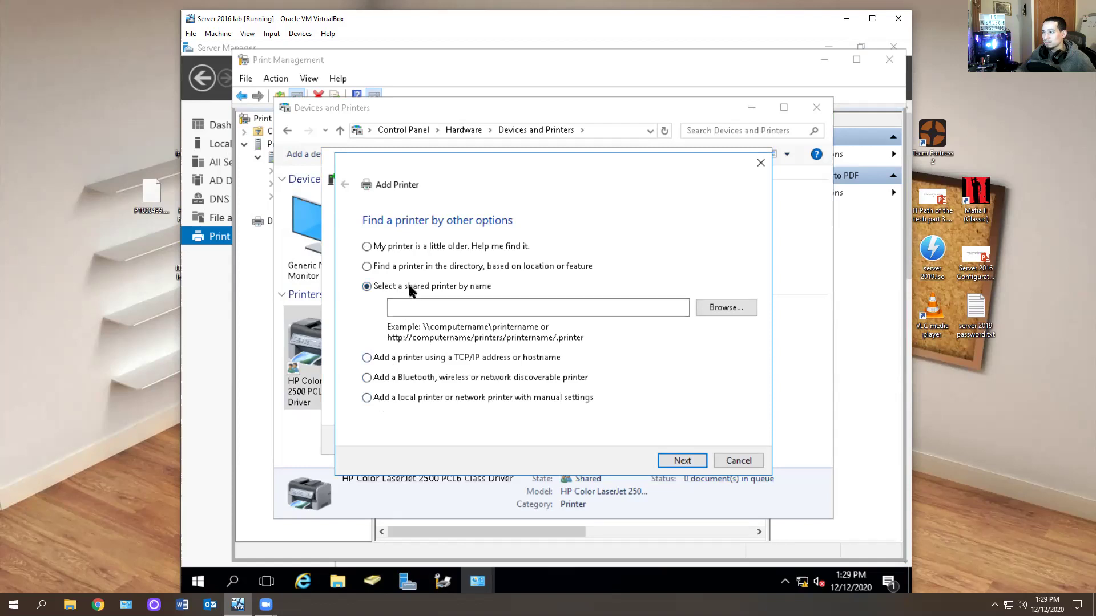
pyautogui.click(430, 267)
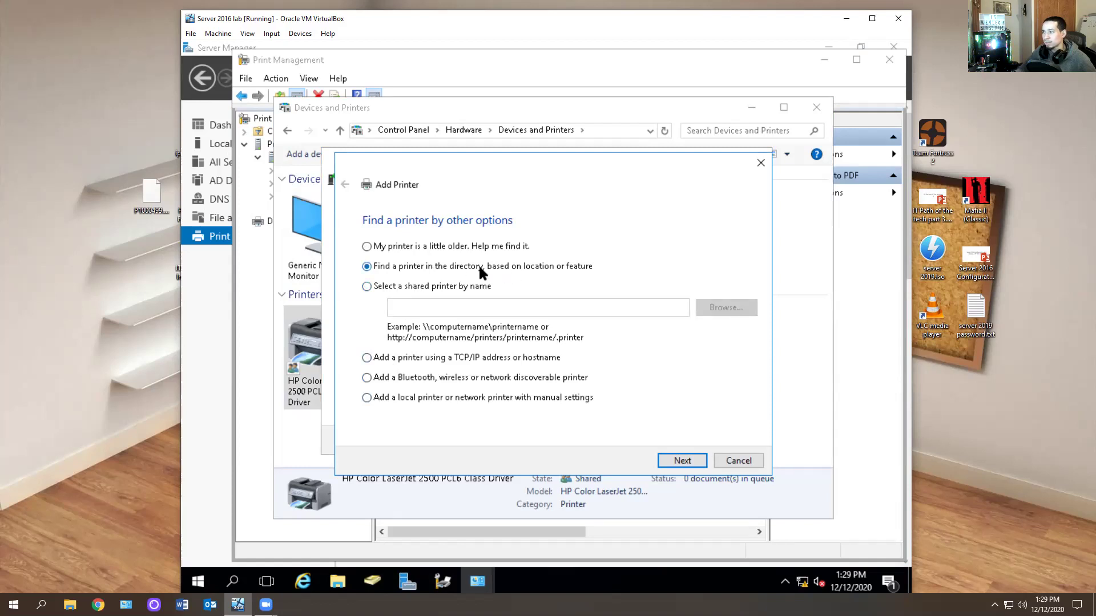
pyautogui.click(680, 461)
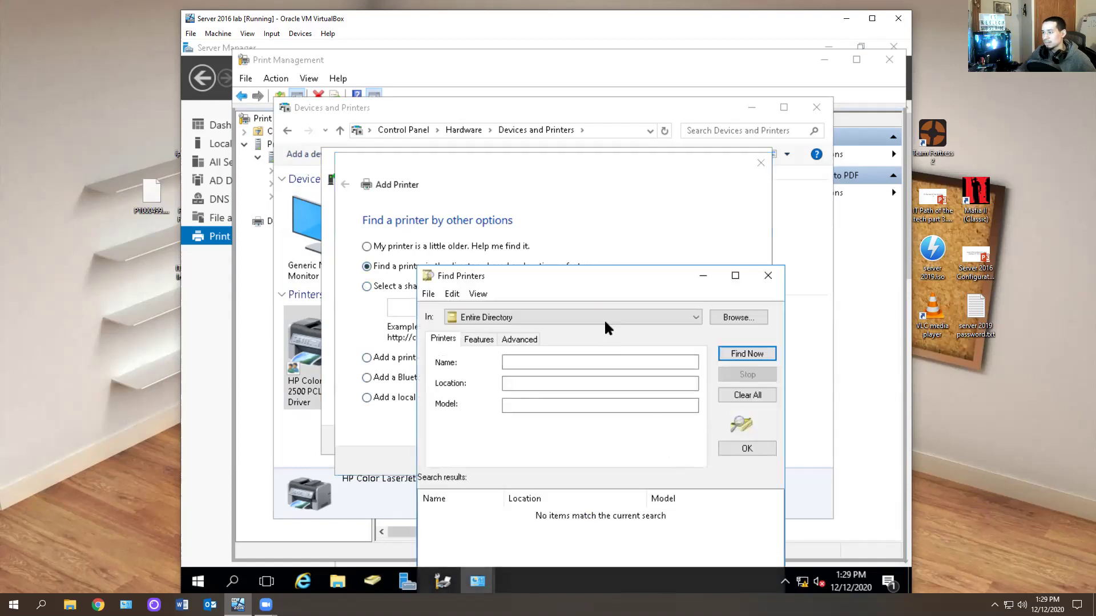
# Search kevtech.com for printers, which returns none, and close the search window.
pyautogui.doubleClick(558, 274)
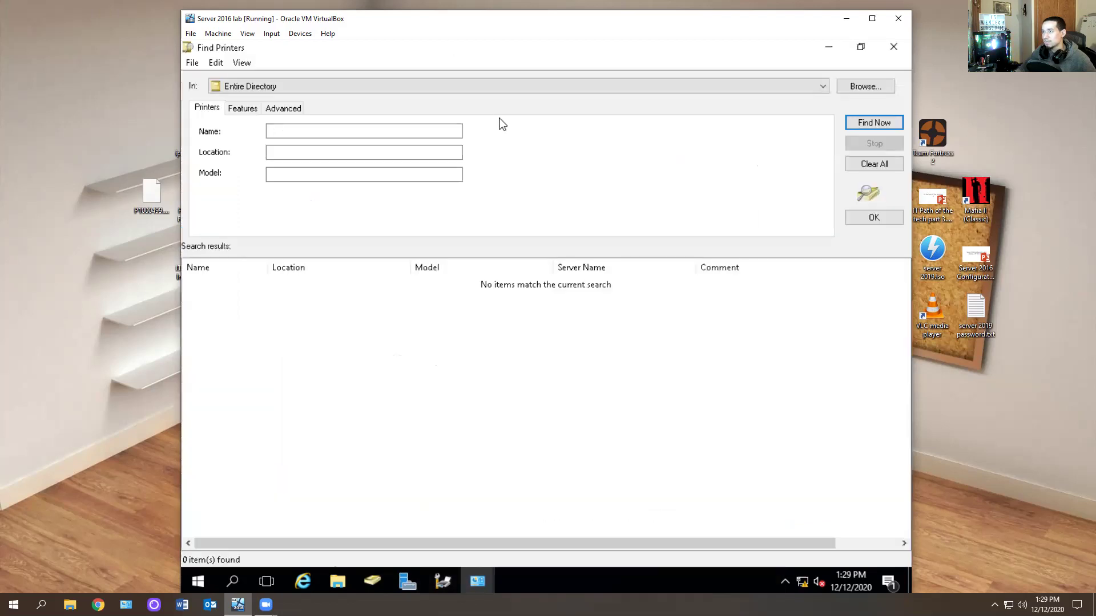
pyautogui.doubleClick(381, 57)
pyautogui.click(549, 159)
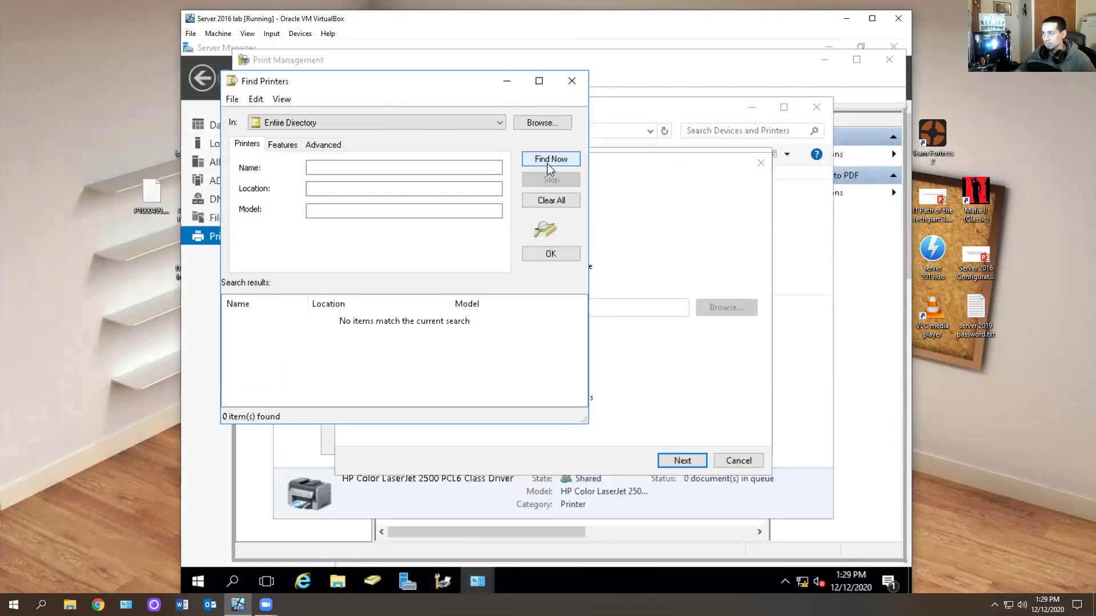
pyautogui.click(374, 121)
pyautogui.click(308, 147)
pyautogui.click(571, 81)
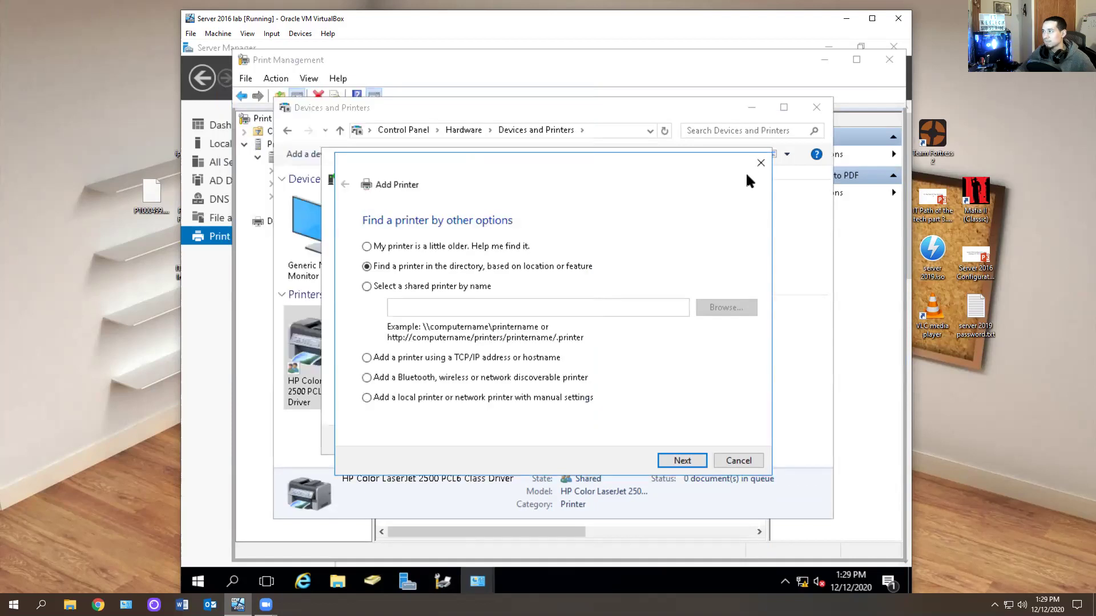
# Cancel the Add Printer wizard, close Devices and Printers, and move the server VM window aside.
pyautogui.click(761, 162)
pyautogui.click(739, 440)
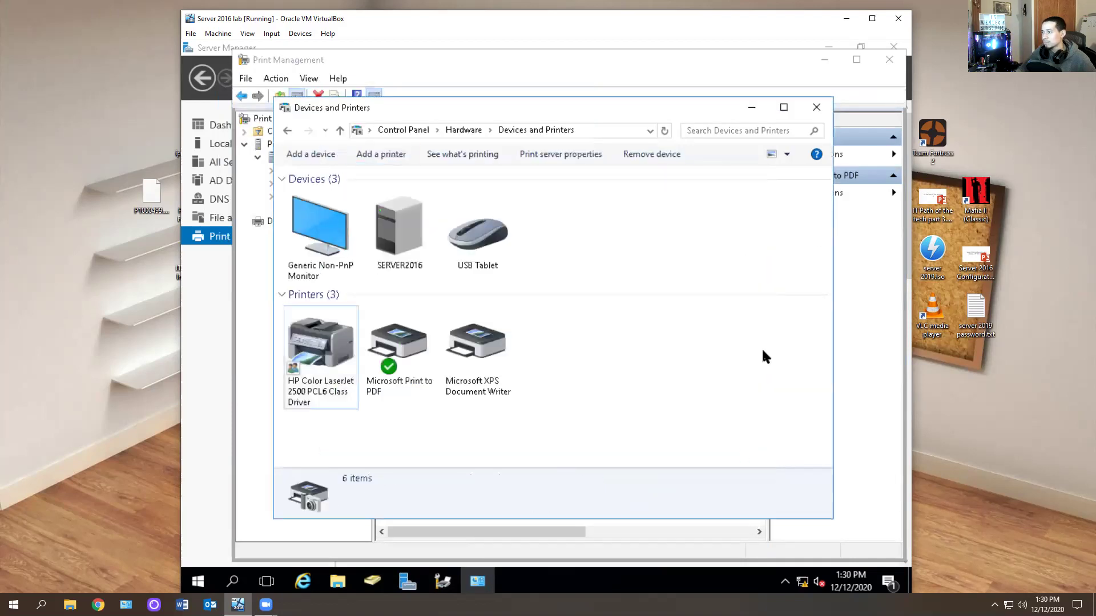
pyautogui.click(816, 108)
pyautogui.rightClick(454, 152)
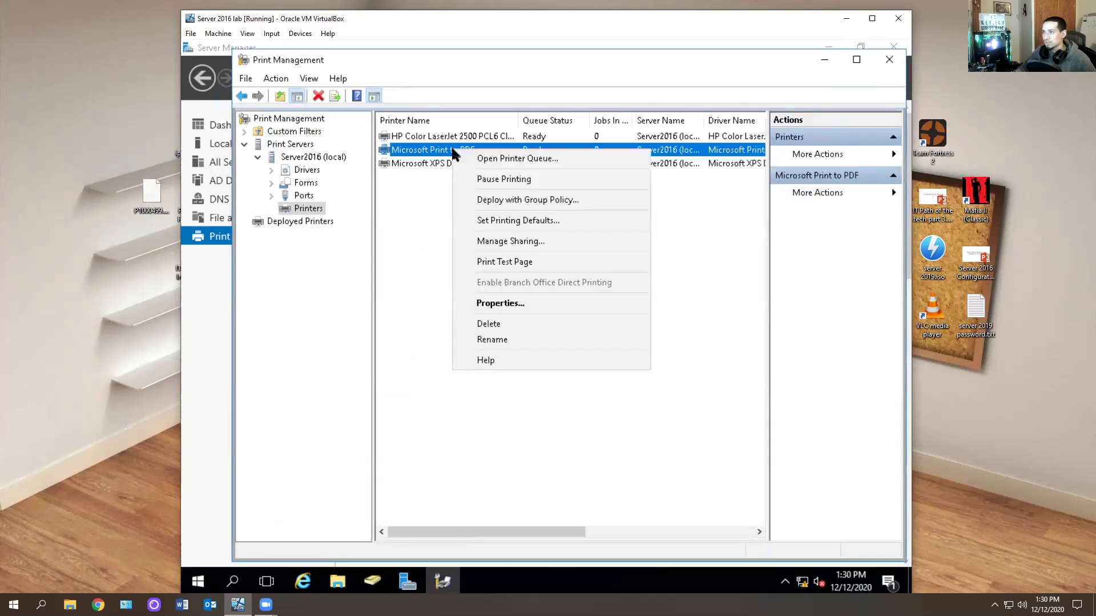
pyautogui.click(406, 179)
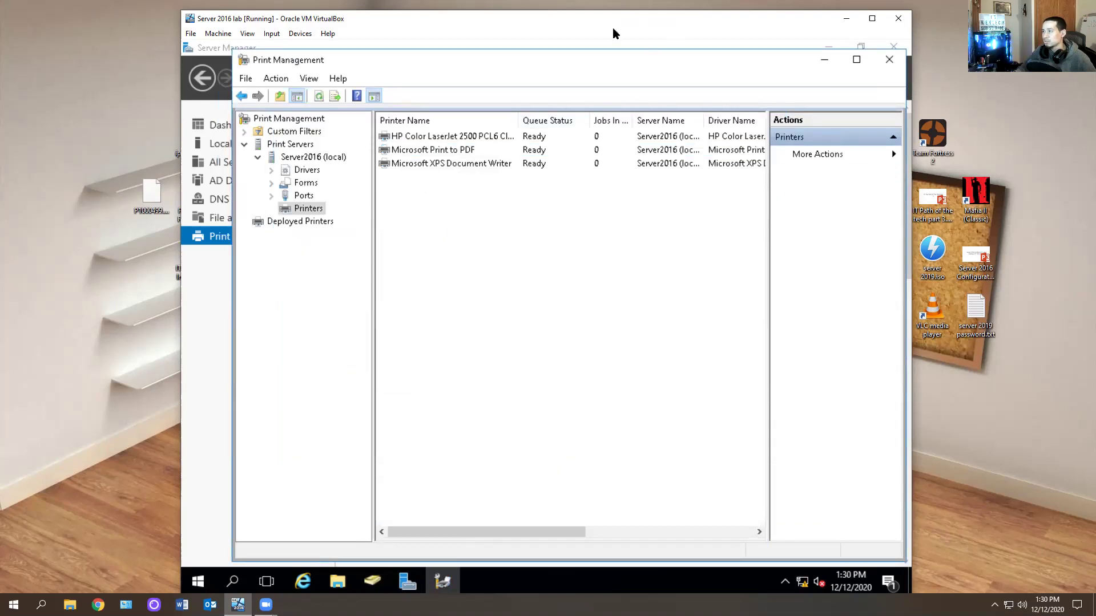
pyautogui.moveTo(612, 28); pyautogui.dragTo(0, 184)
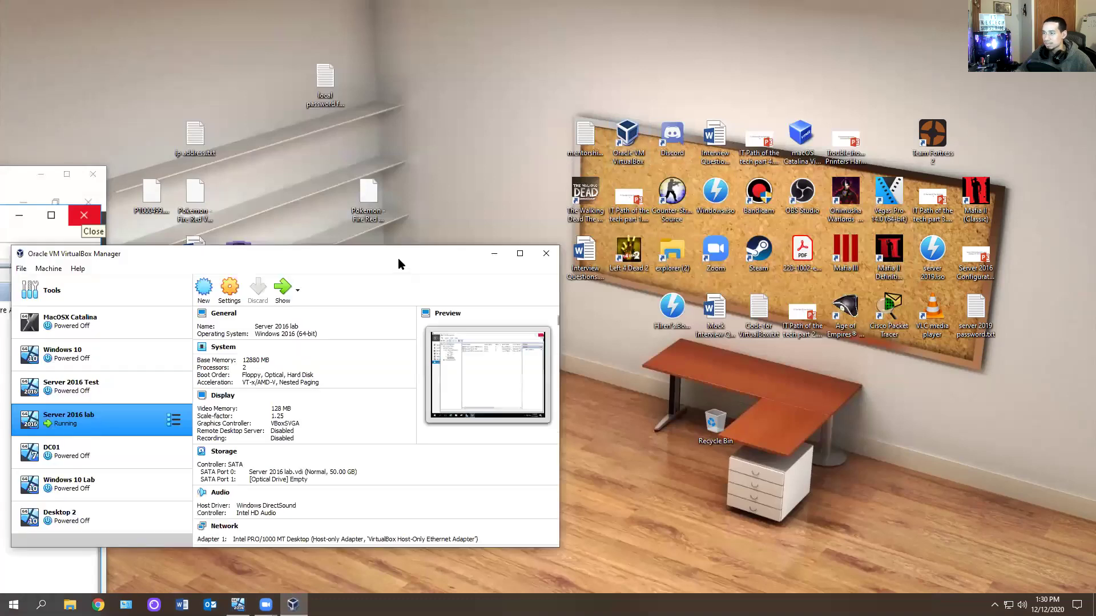
# Select Desktop 2 in VirtualBox Manager's VM list and start it.
pyautogui.moveTo(407, 249); pyautogui.dragTo(676, 119)
pyautogui.click(376, 370)
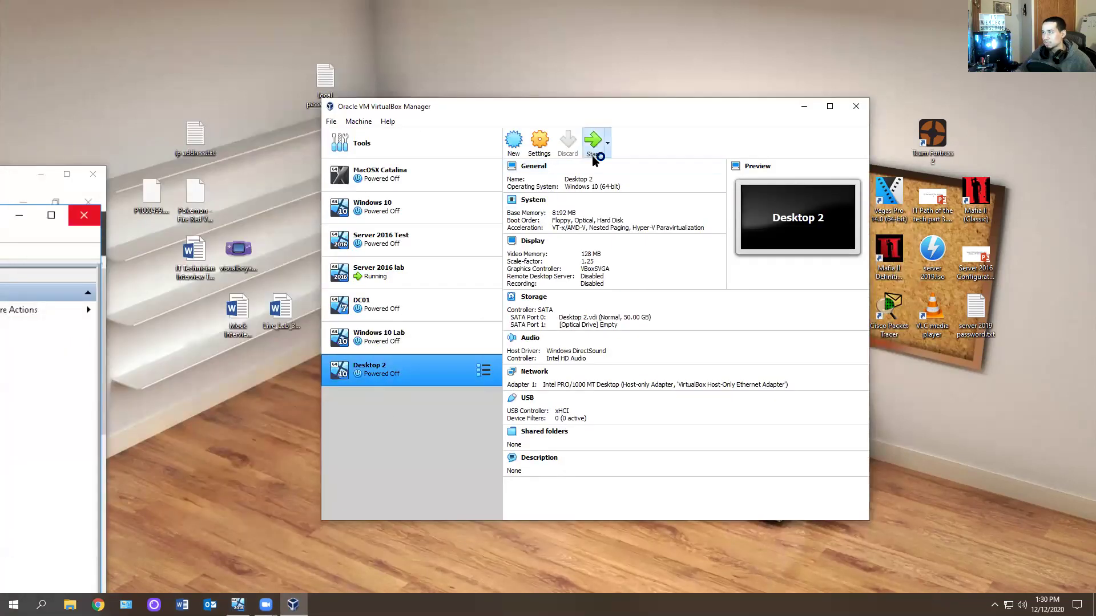
pyautogui.click(856, 107)
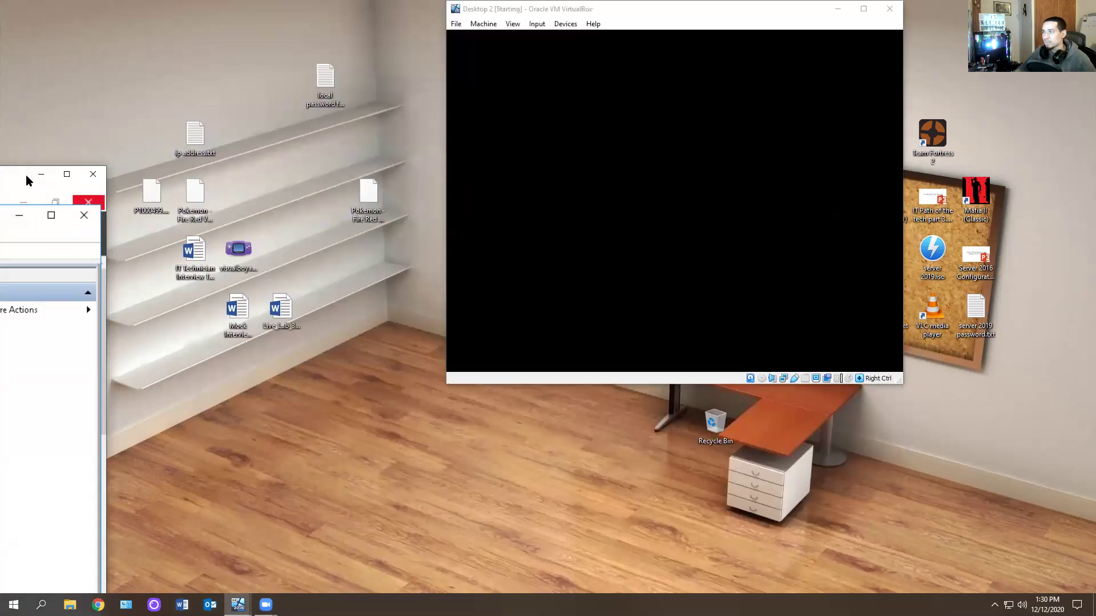
pyautogui.moveTo(26, 175); pyautogui.dragTo(810, 46)
# Check 'List in the directory' on the HP Color LaserJet's Sharing settings, apply, and close Print Management.
pyautogui.rightClick(388, 164)
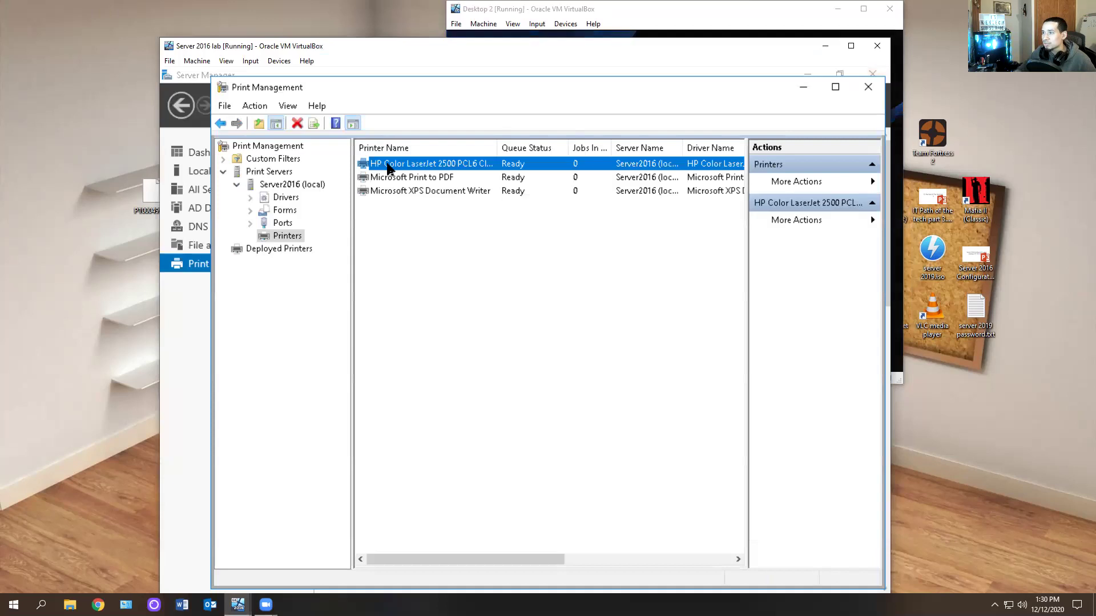
pyautogui.click(432, 331)
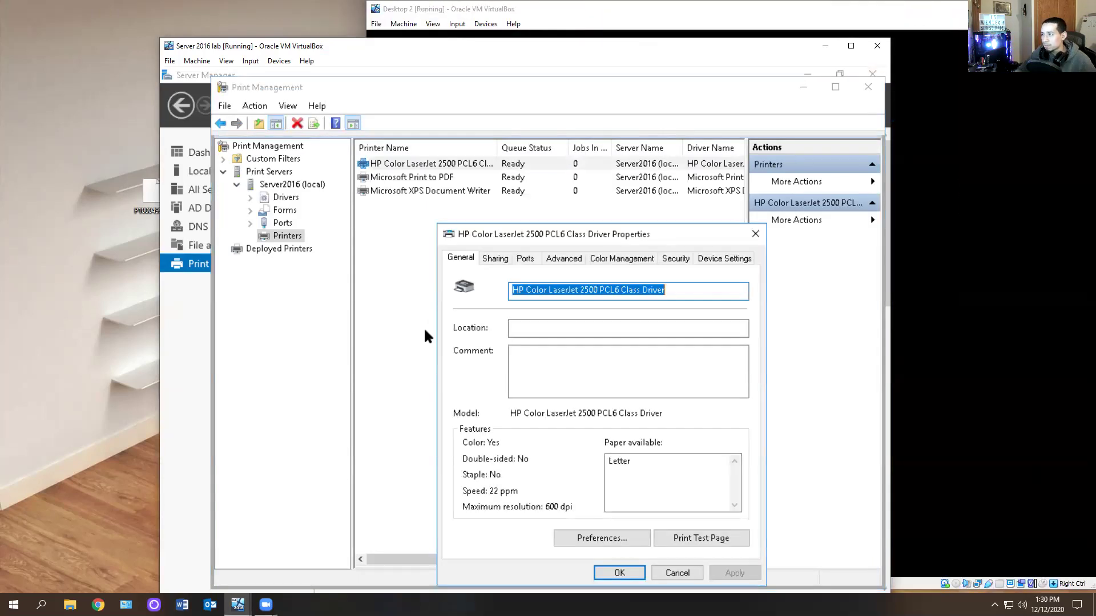
pyautogui.click(495, 258)
pyautogui.click(495, 428)
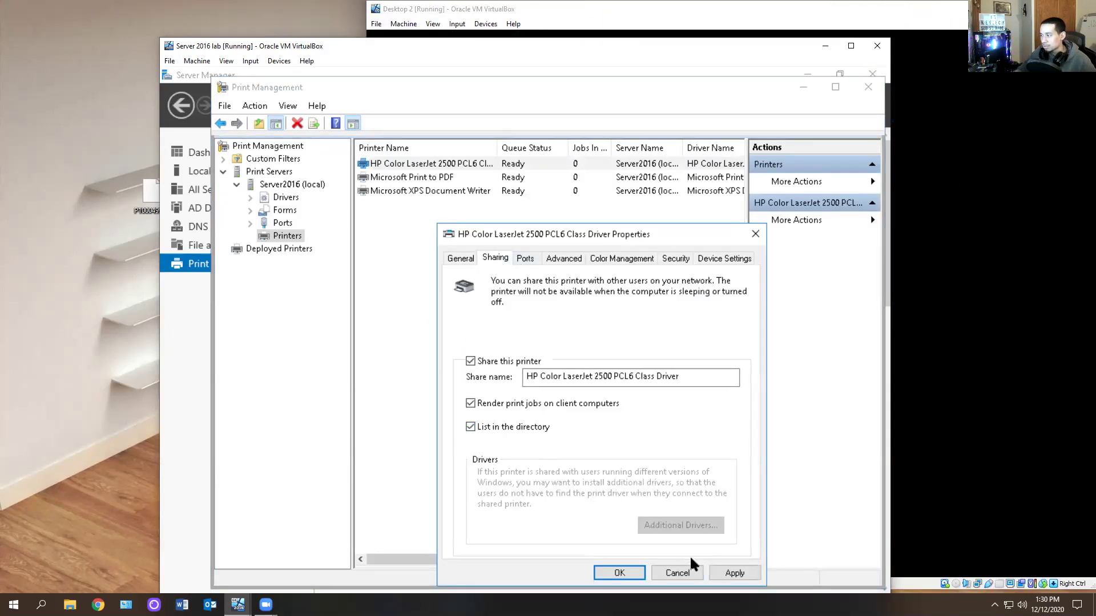
pyautogui.click(731, 573)
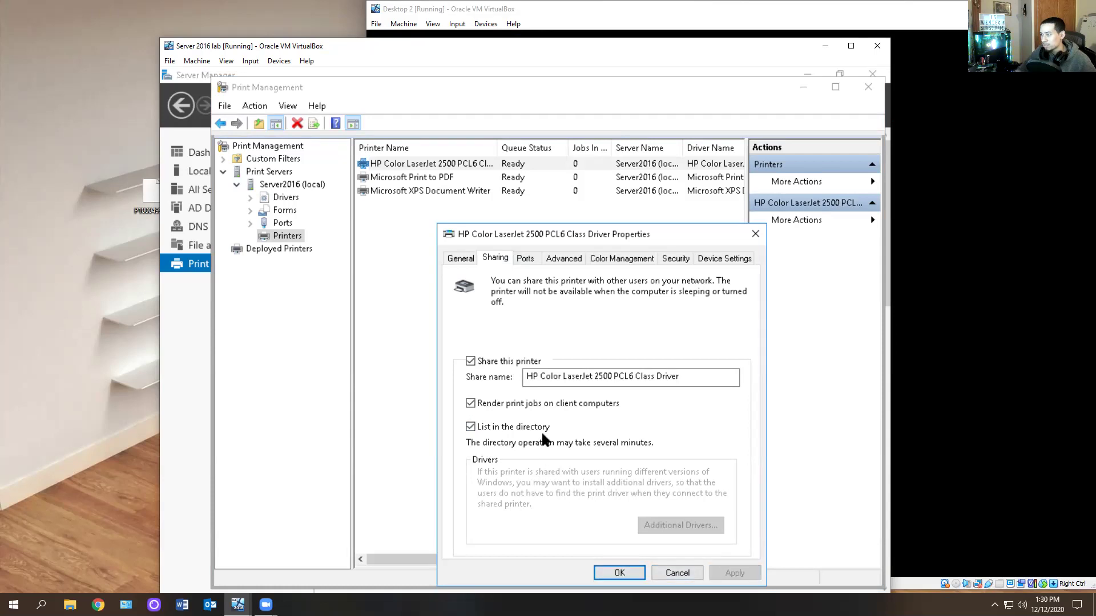
pyautogui.click(620, 574)
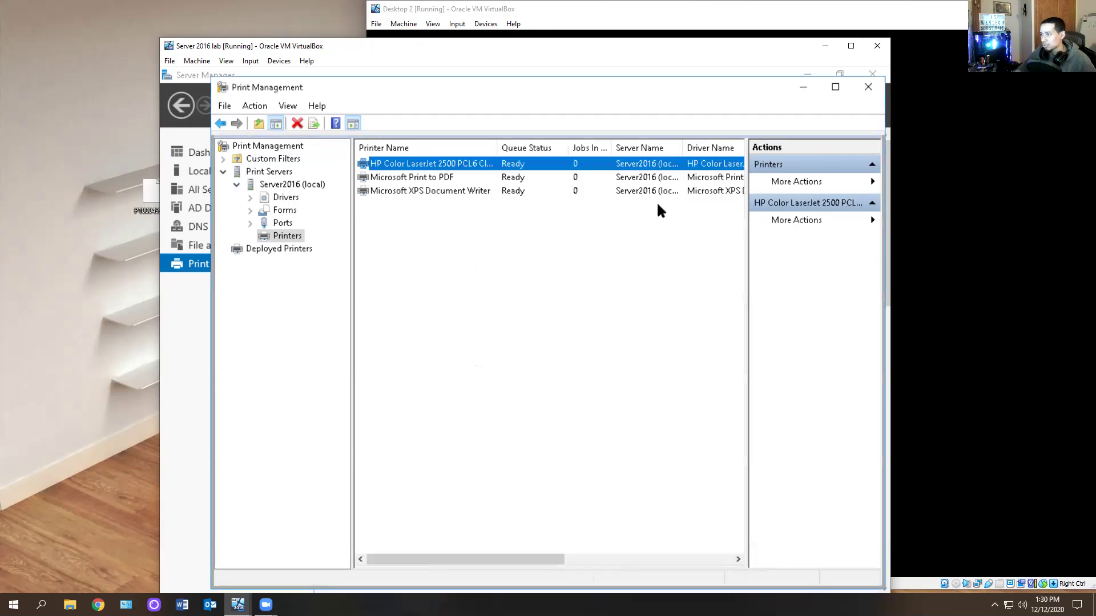
pyautogui.click(868, 88)
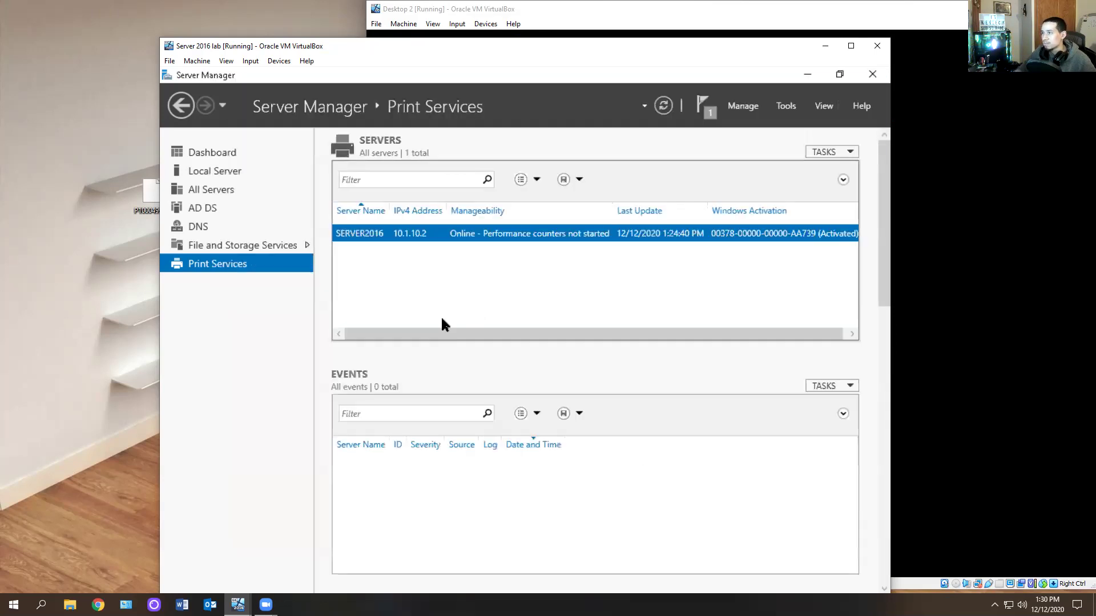
# Open Active Directory Users and Computers and search kevtech.com for printers.
pyautogui.click(737, 106)
pyautogui.click(782, 106)
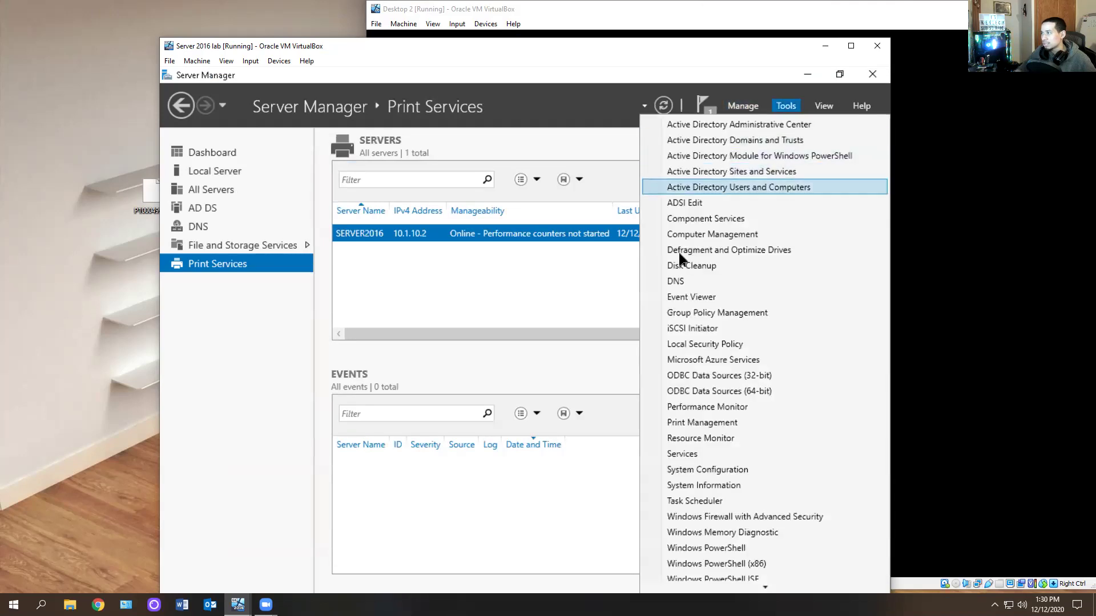
pyautogui.click(735, 187)
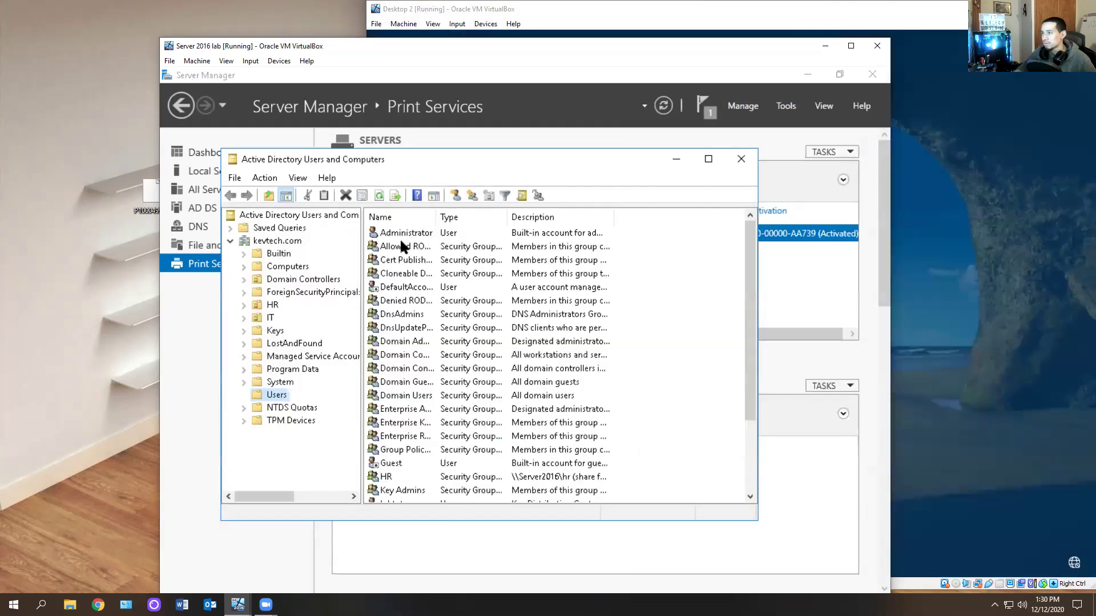
pyautogui.rightClick(293, 241)
pyautogui.click(328, 268)
pyautogui.click(355, 247)
pyautogui.click(328, 285)
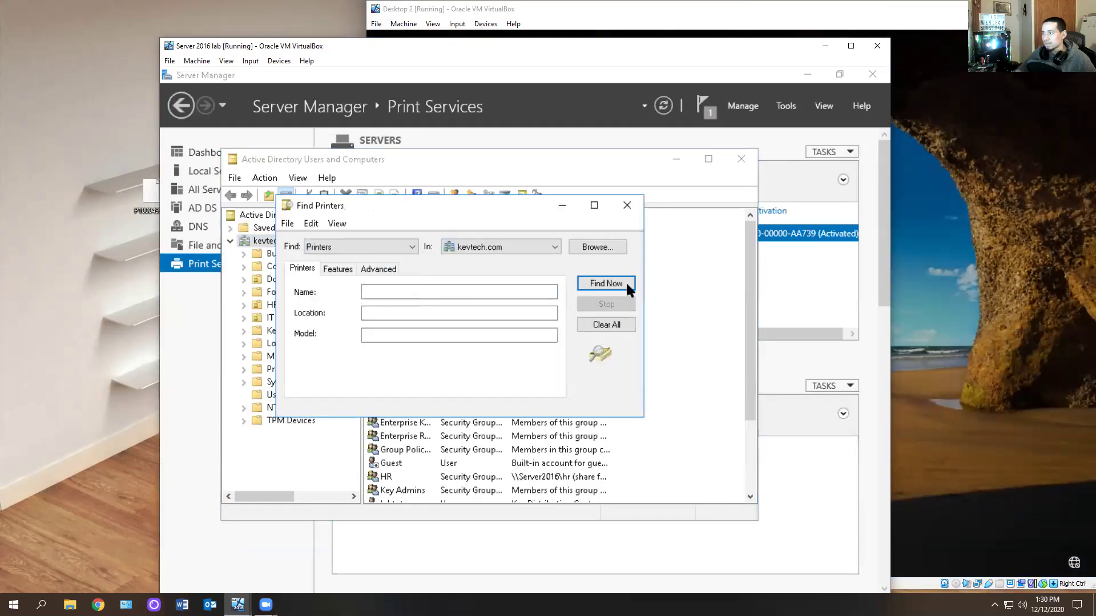
pyautogui.click(606, 283)
# View the found HP printer's directory properties, then close all windows and Server Manager.
pyautogui.rightClick(322, 448)
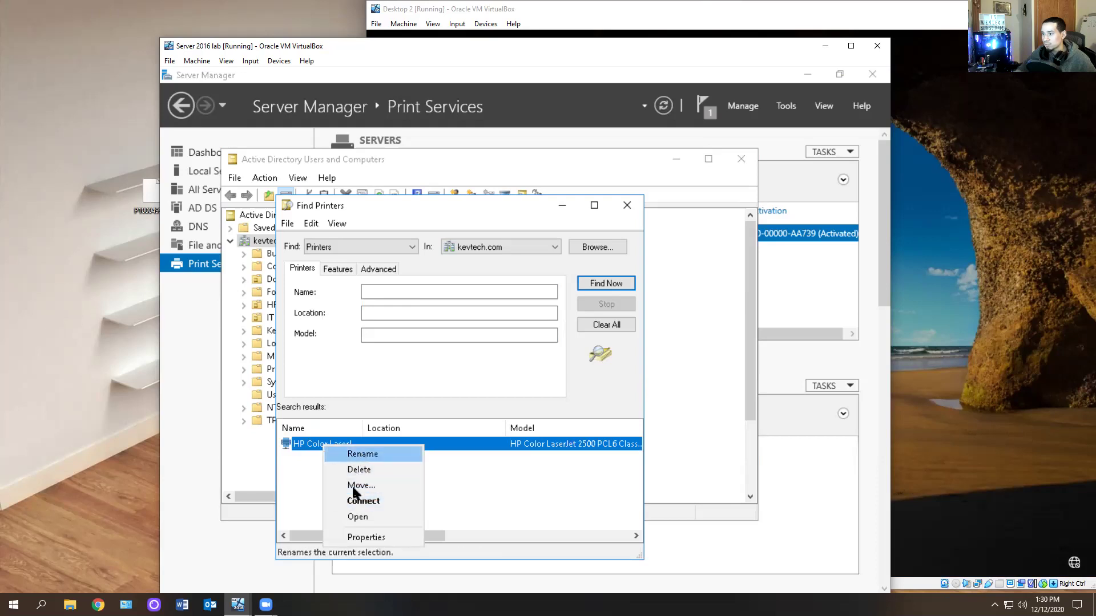
pyautogui.click(365, 537)
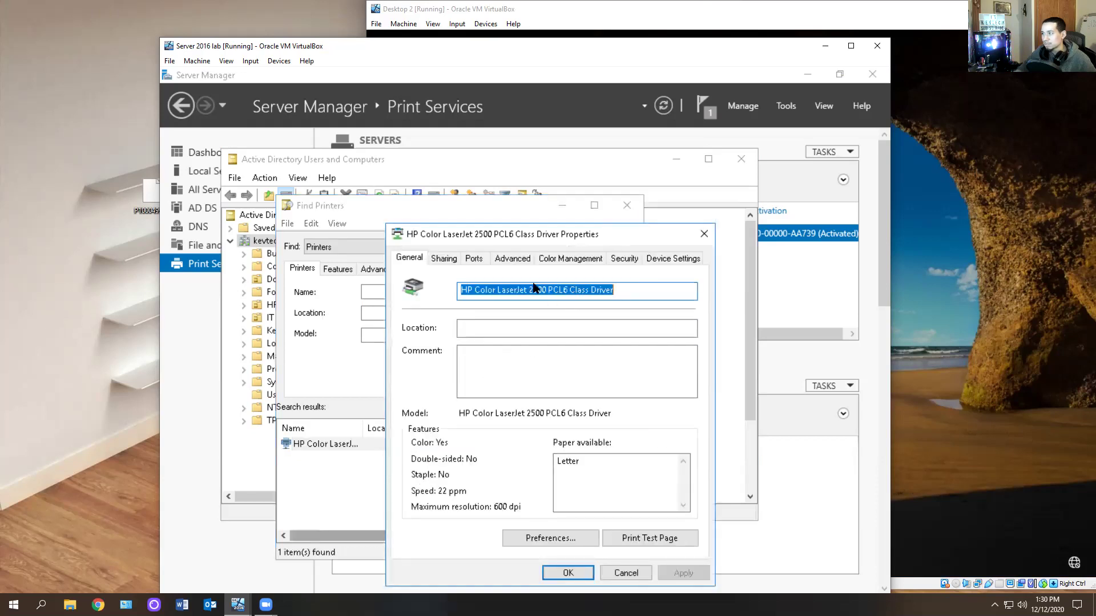
pyautogui.click(704, 235)
pyautogui.click(627, 205)
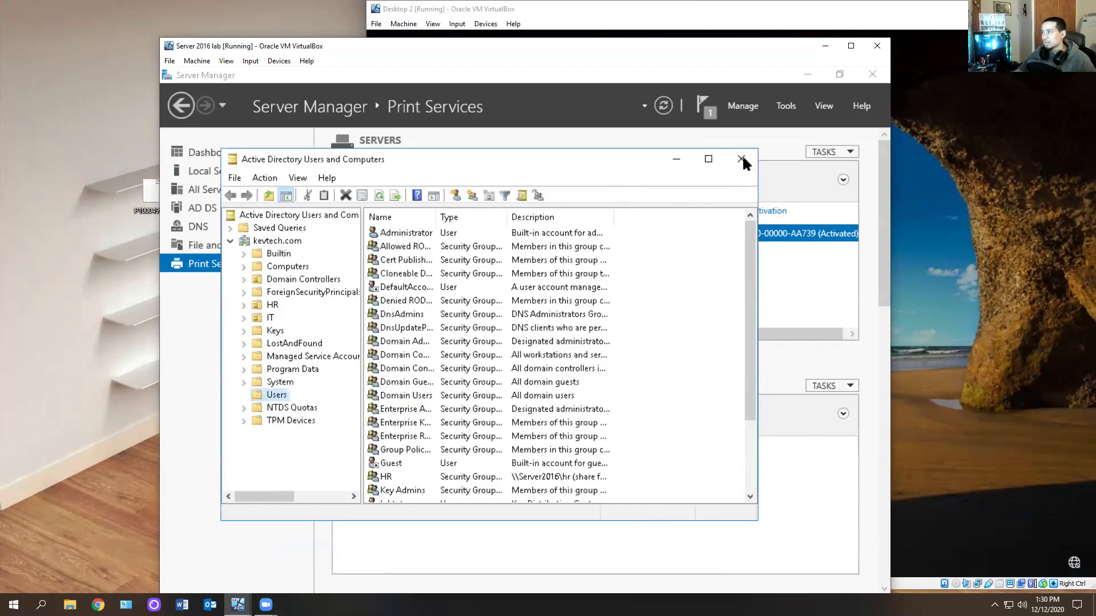
pyautogui.click(740, 158)
pyautogui.click(860, 80)
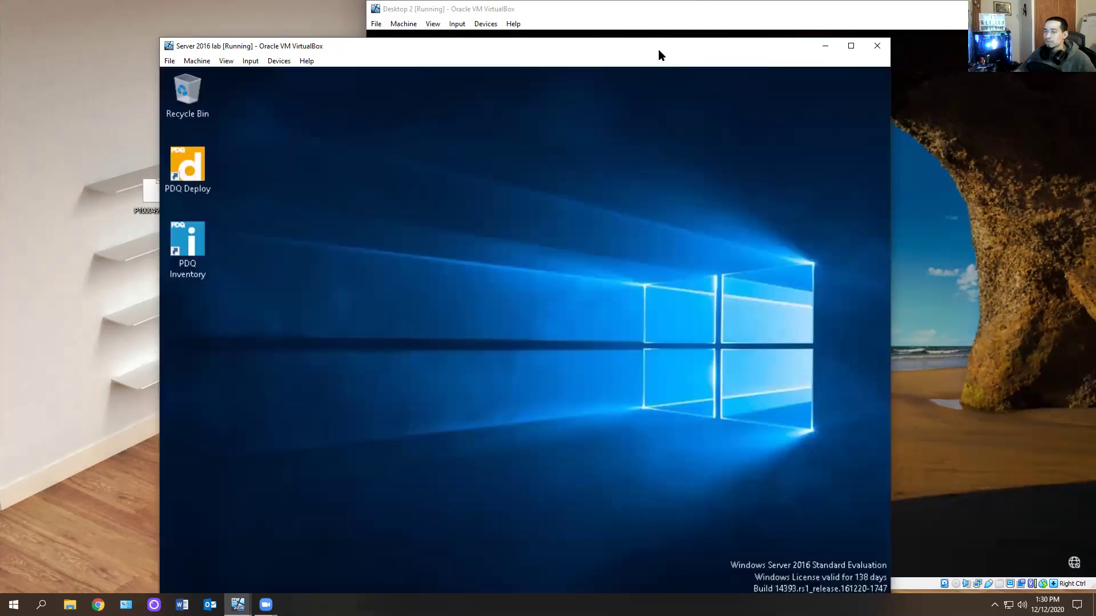
# Enter the user's password at the Desktop 2 sign-in screen, retrying after an incorrect attempt.
pyautogui.moveTo(656, 51); pyautogui.dragTo(511, 34)
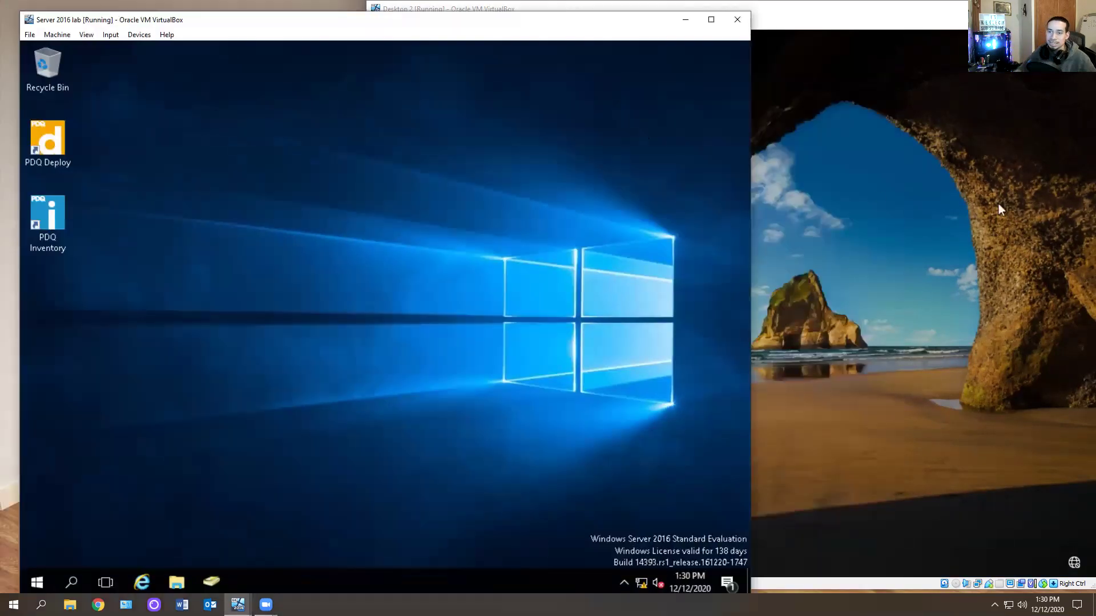
pyautogui.click(848, 197)
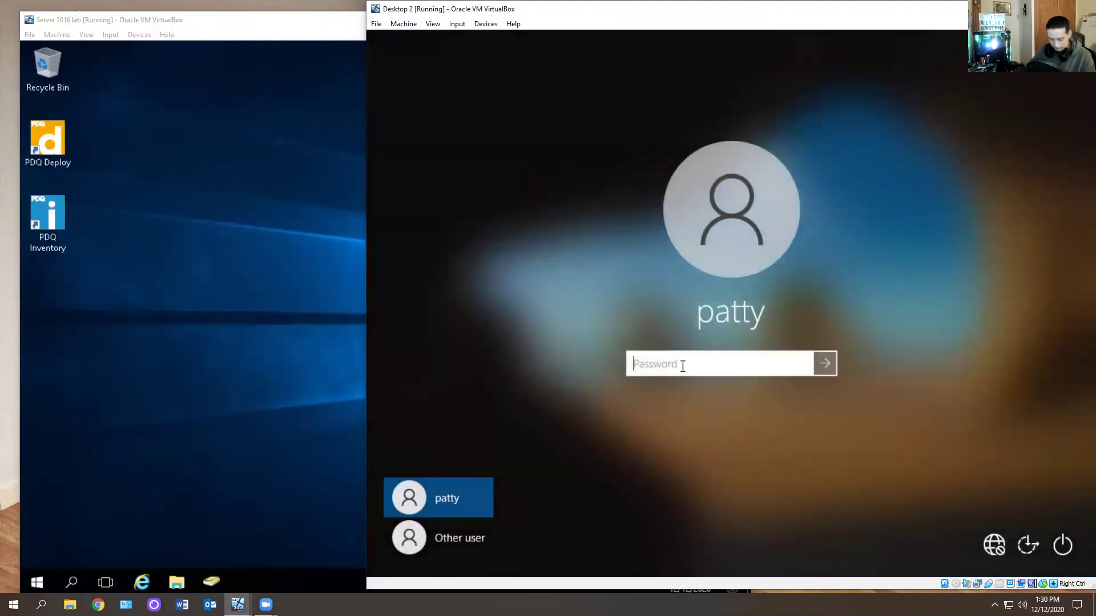
pyautogui.write('******')
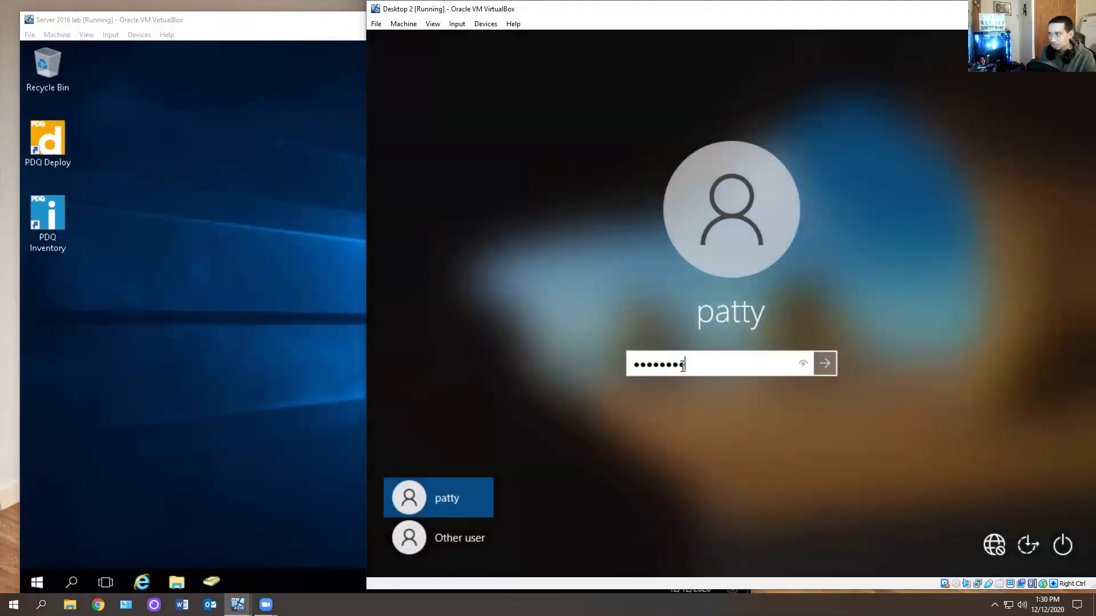
pyautogui.press('Return')
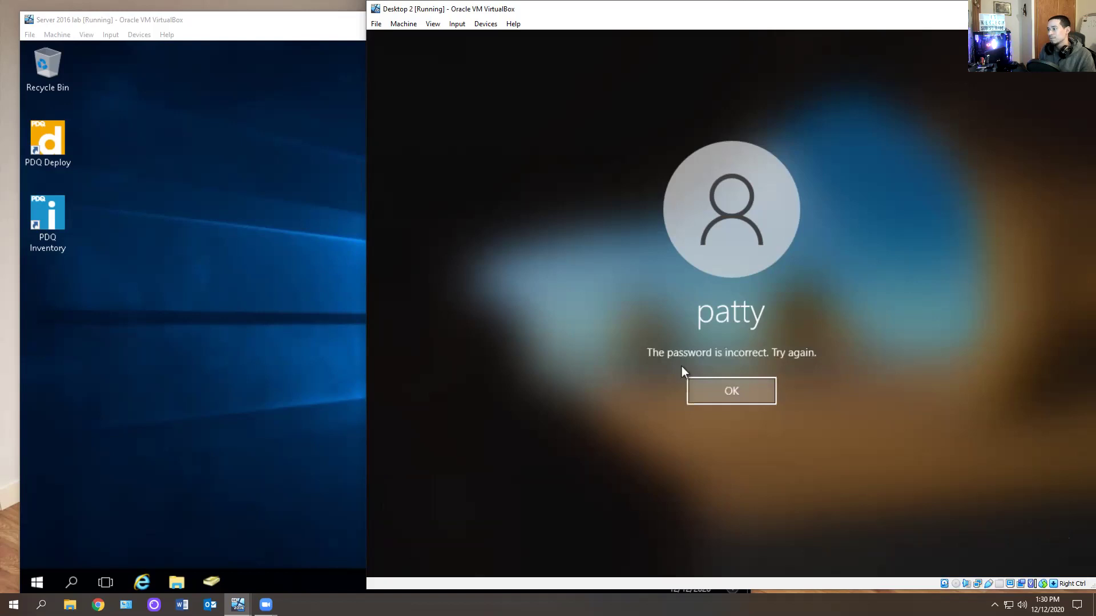
pyautogui.press('Return')
pyautogui.write('***')
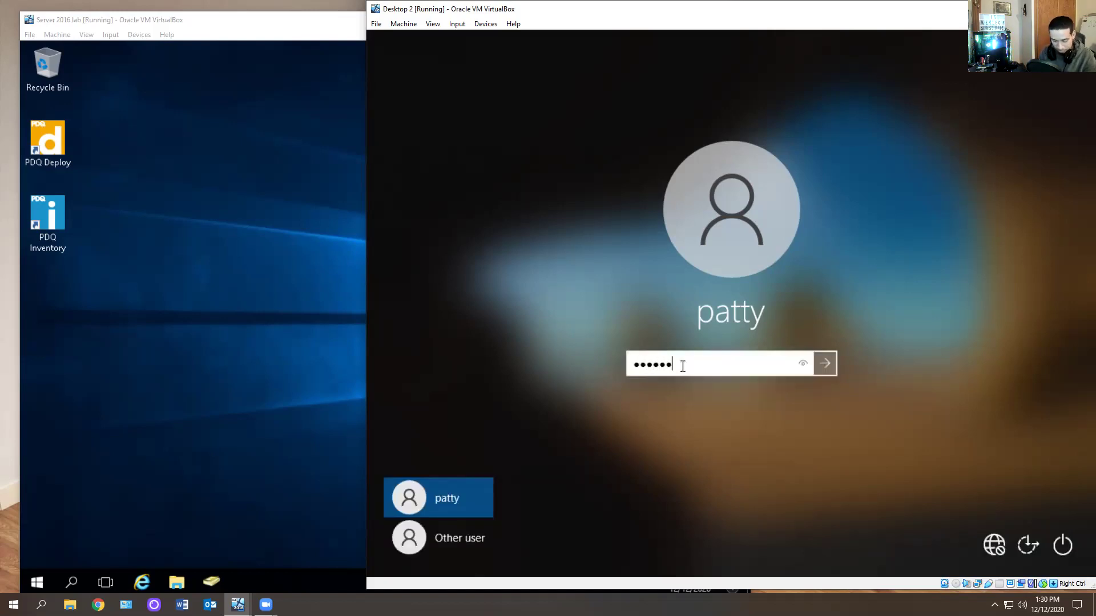
pyautogui.write('*******')
pyautogui.press('Return')
pyautogui.press('Return')
pyautogui.write('***')
pyautogui.press('BackSpace')
pyautogui.press('BackSpace')
pyautogui.press('BackSpace')
pyautogui.write('********')
pyautogui.press('Return')
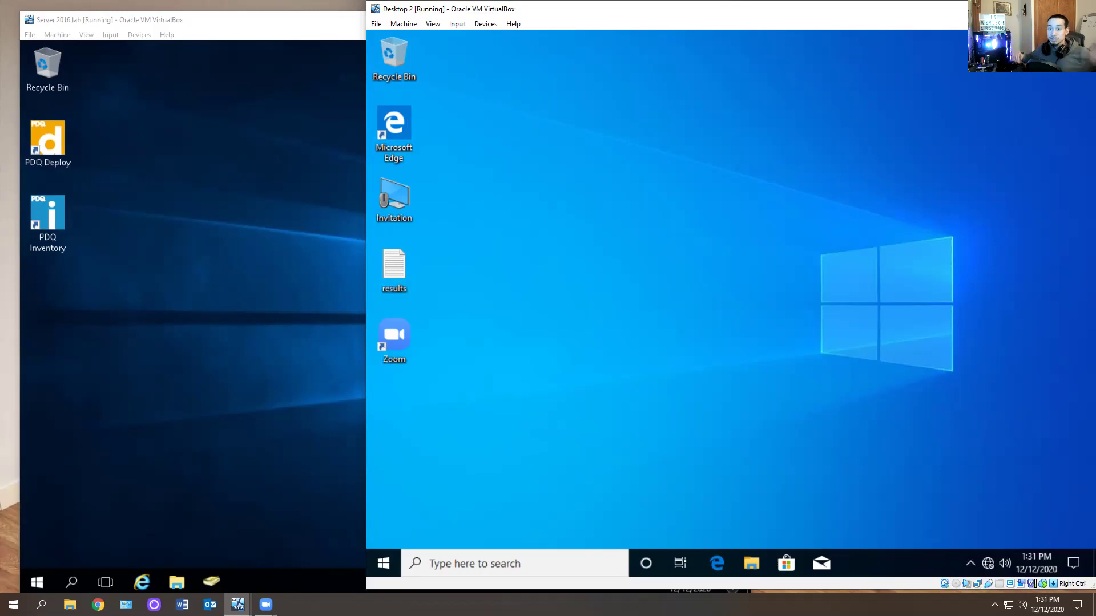
# Bring the server VM forward and launch Server Manager from its Start menu.
pyautogui.click(174, 278)
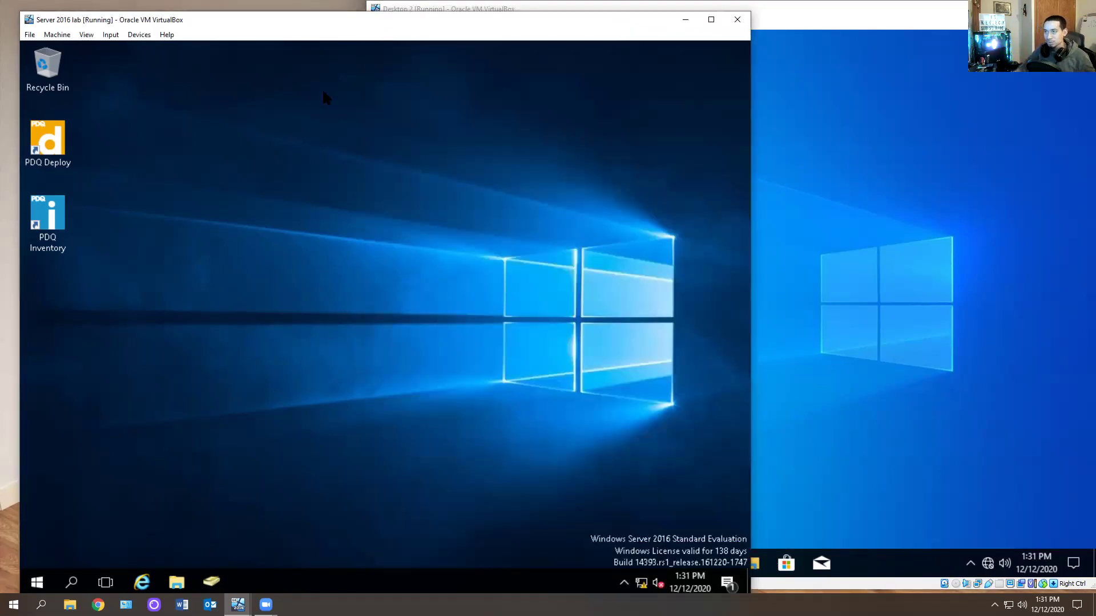
pyautogui.moveTo(302, 21); pyautogui.dragTo(359, 21)
pyautogui.click(93, 581)
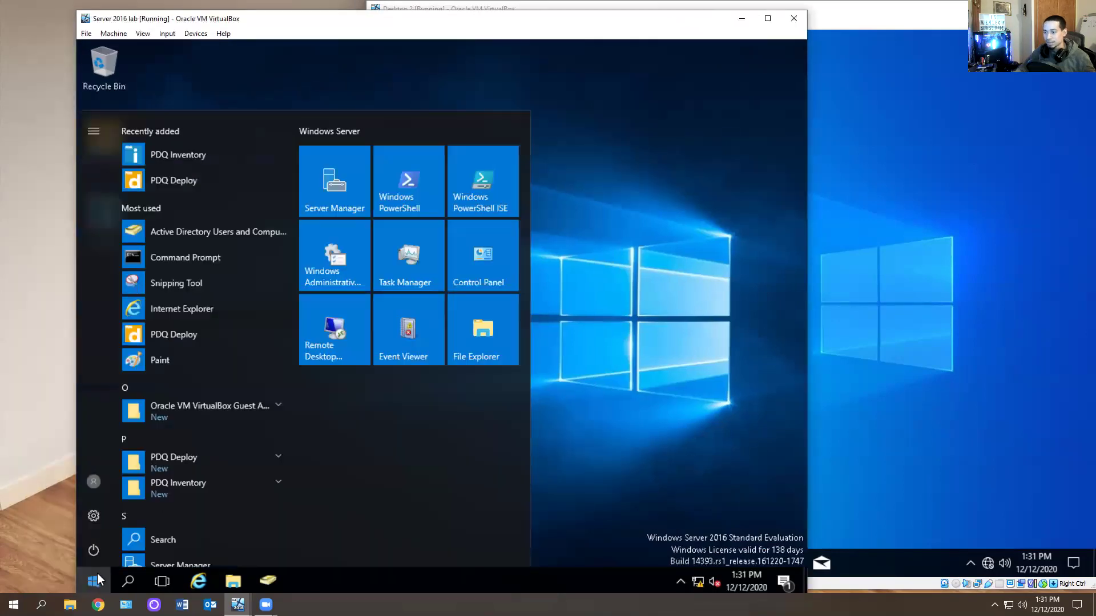
pyautogui.click(342, 188)
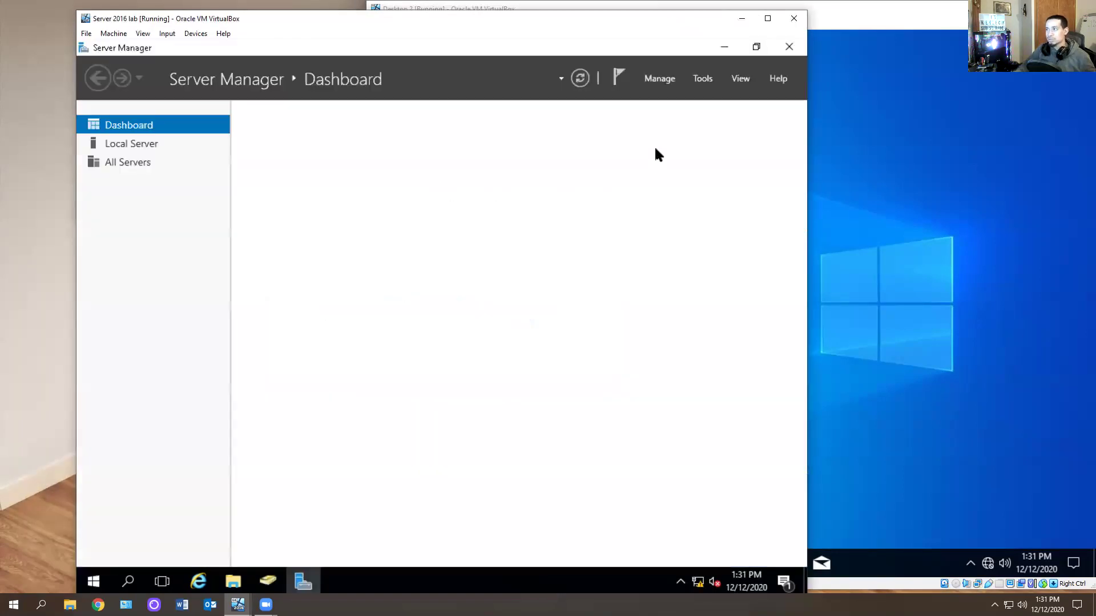
# Check the printer list in Print Management, close it, and return to Desktop 2.
pyautogui.click(702, 80)
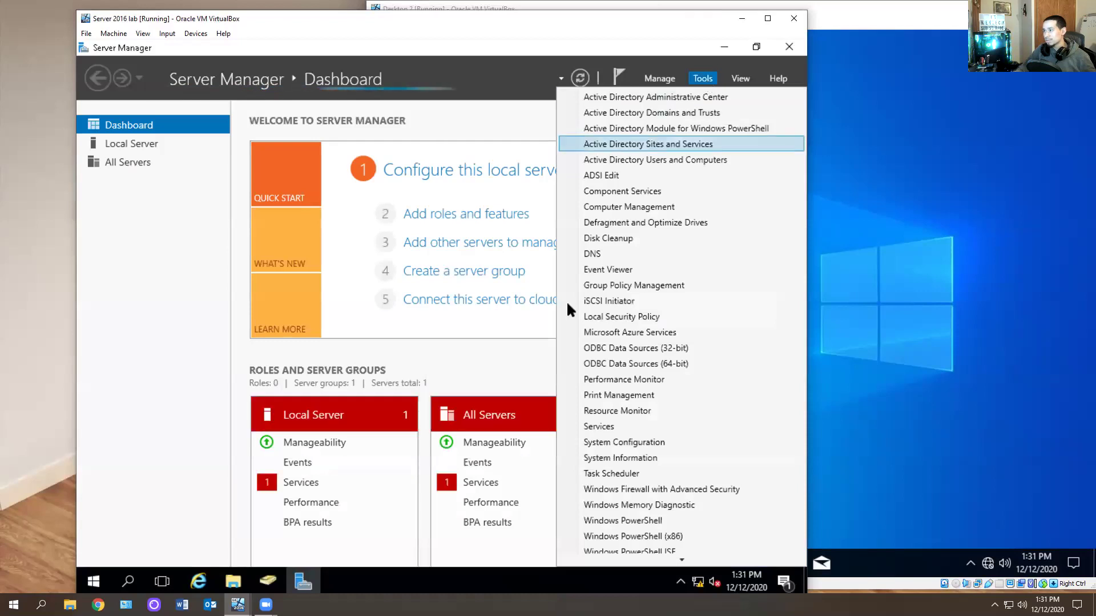
pyautogui.click(631, 394)
pyautogui.rightClick(354, 226)
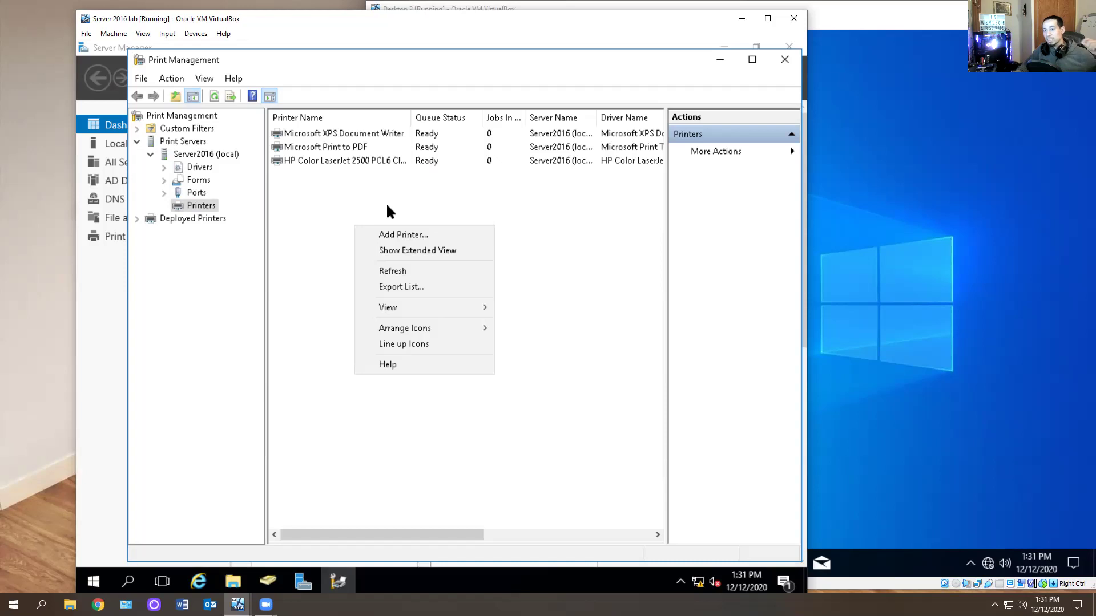
pyautogui.click(612, 163)
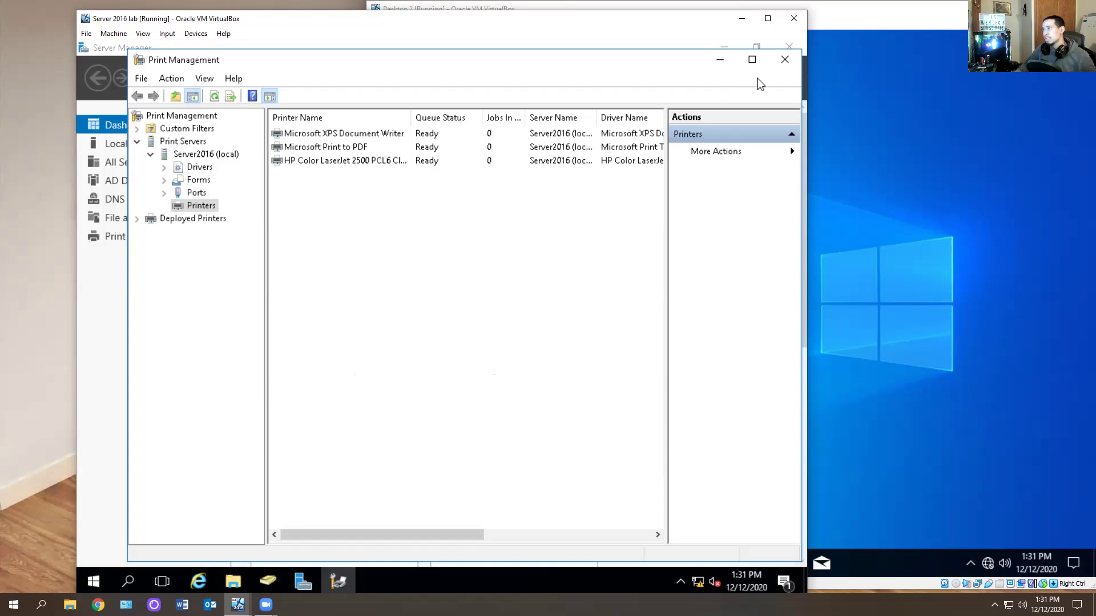
pyautogui.click(785, 59)
pyautogui.click(702, 78)
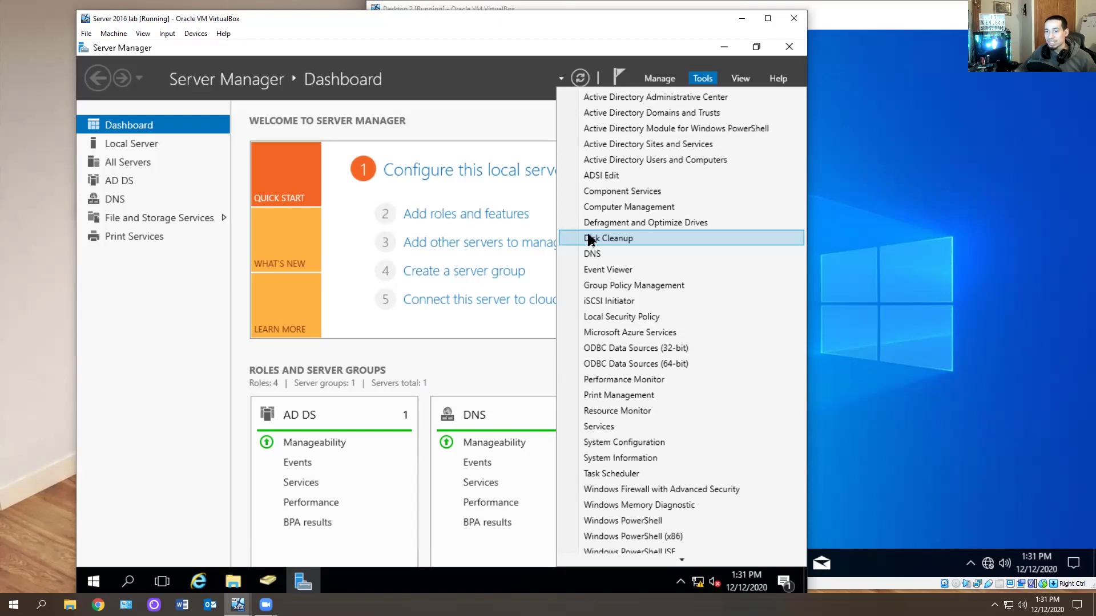
pyautogui.click(848, 223)
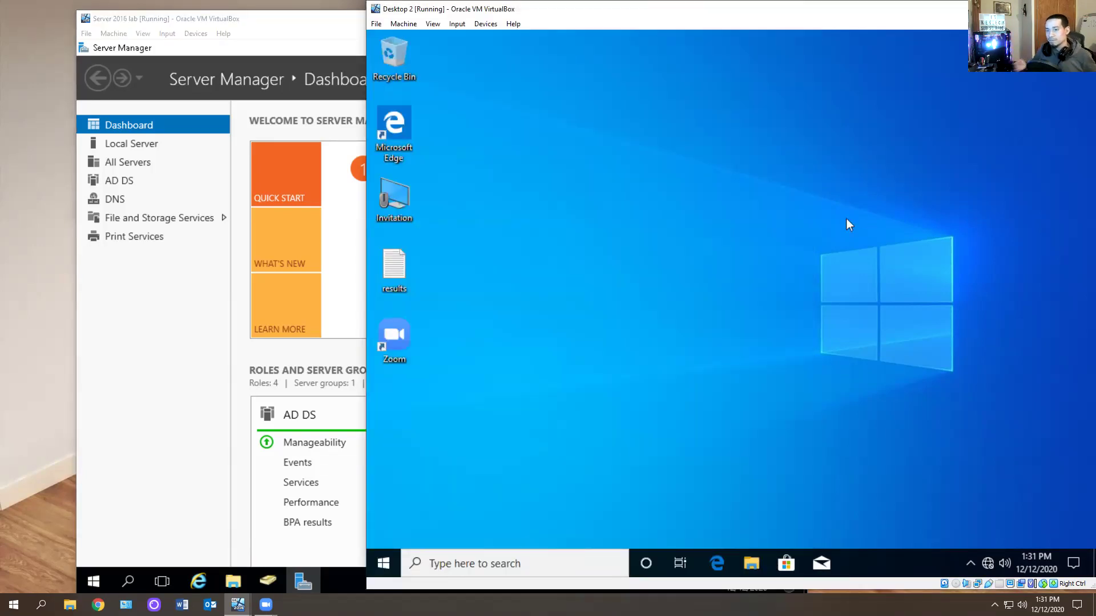
# On Desktop 2, open Control Panel via 'contr' and go to Devices and Printers.
pyautogui.click(172, 297)
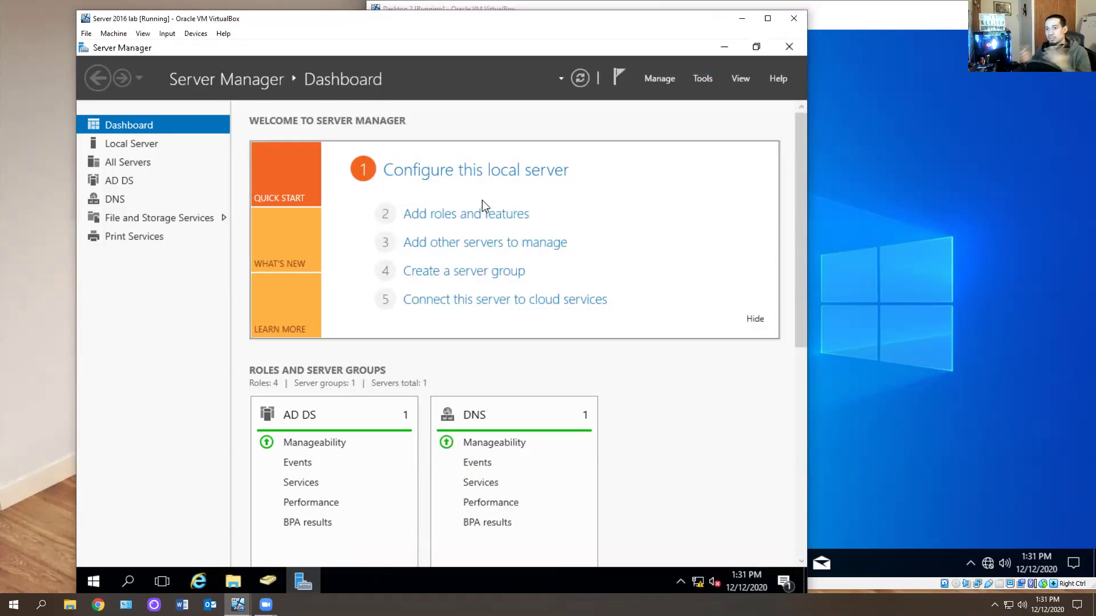
pyautogui.click(1026, 174)
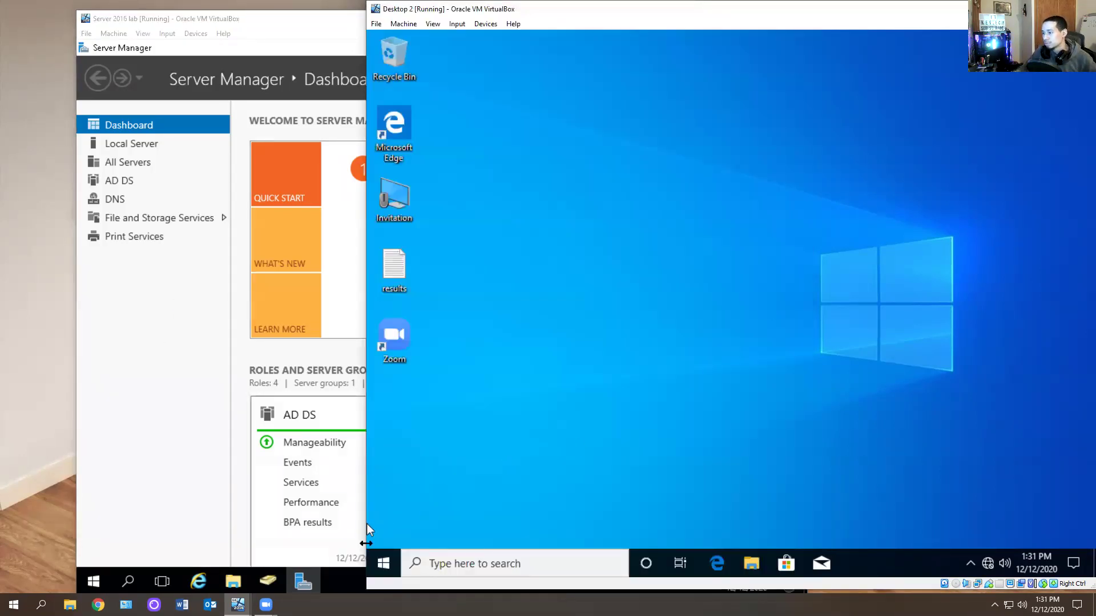
pyautogui.click(389, 563)
pyautogui.write('c')
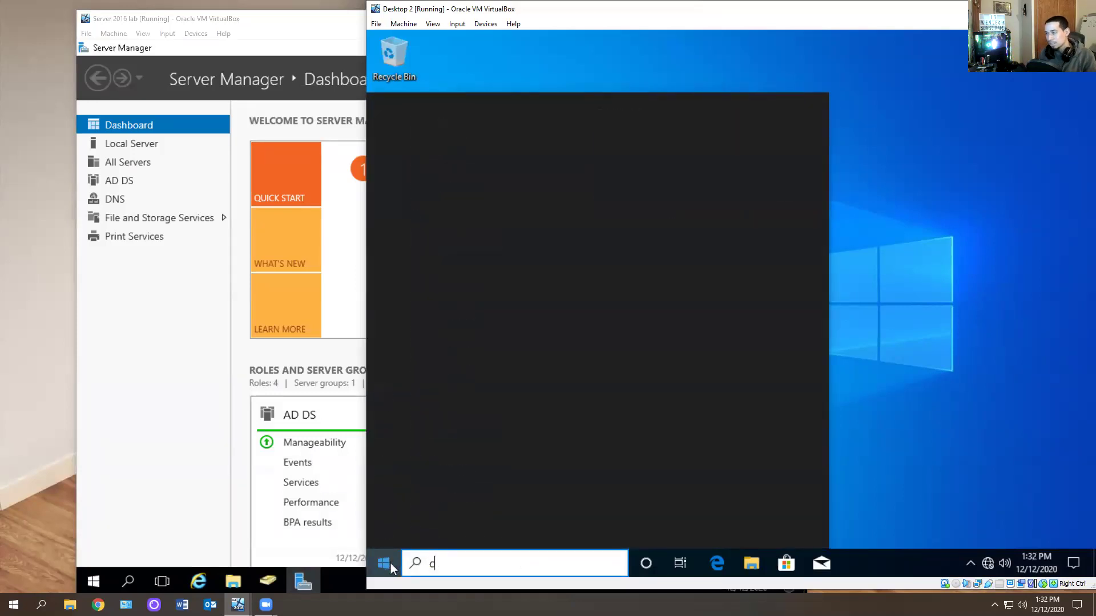
pyautogui.write('ontr')
pyautogui.press('Return')
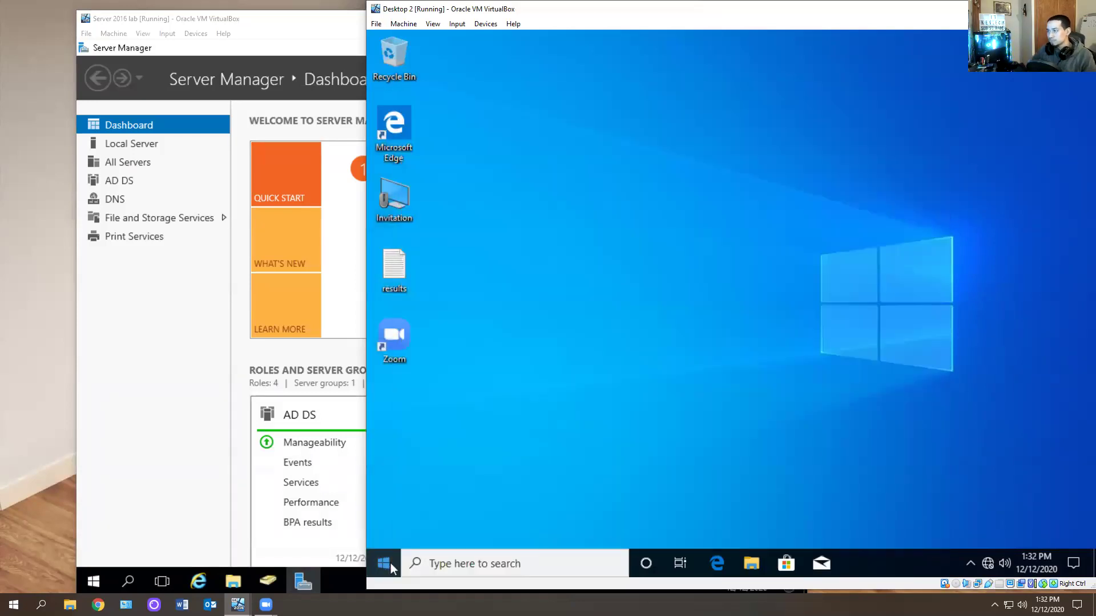
pyautogui.click(534, 358)
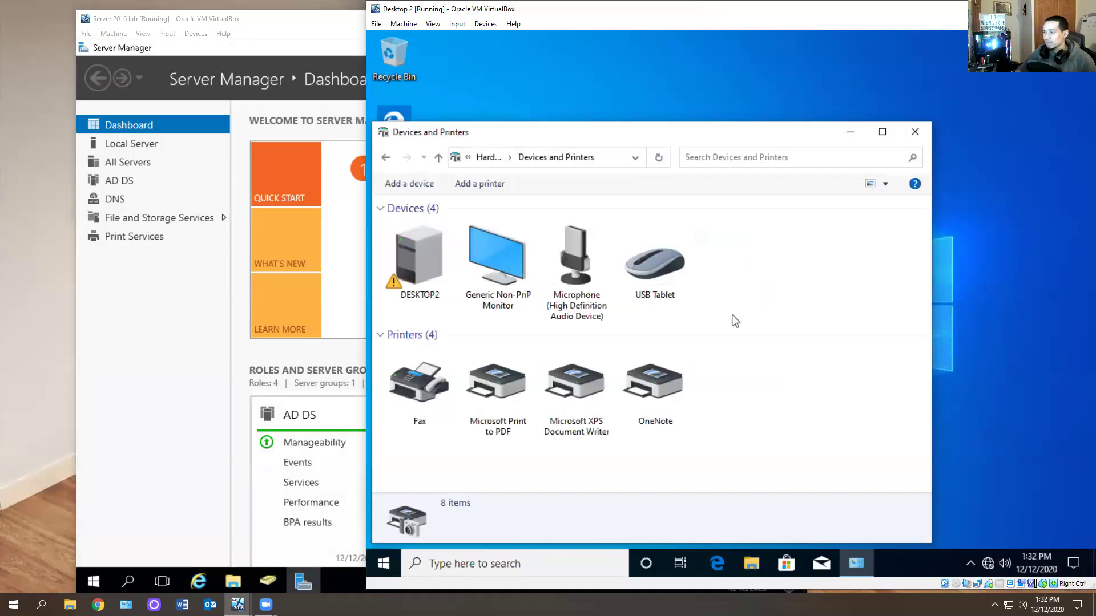
# Add the HP Color LaserJet 2500 PCL6 printer shared from SERVER2016.
pyautogui.click(465, 188)
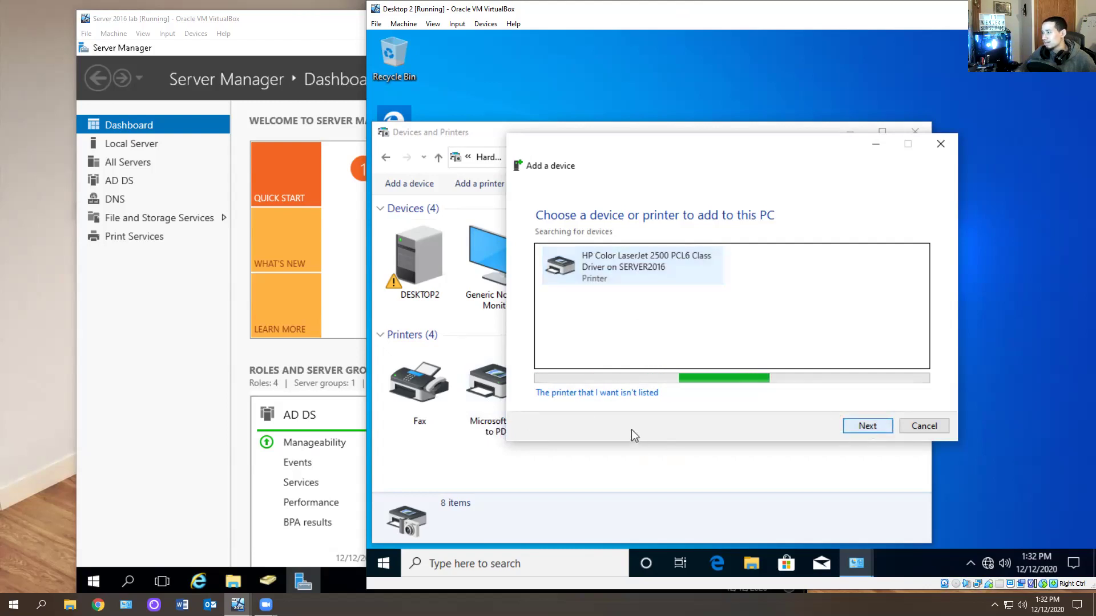
pyautogui.press('Return')
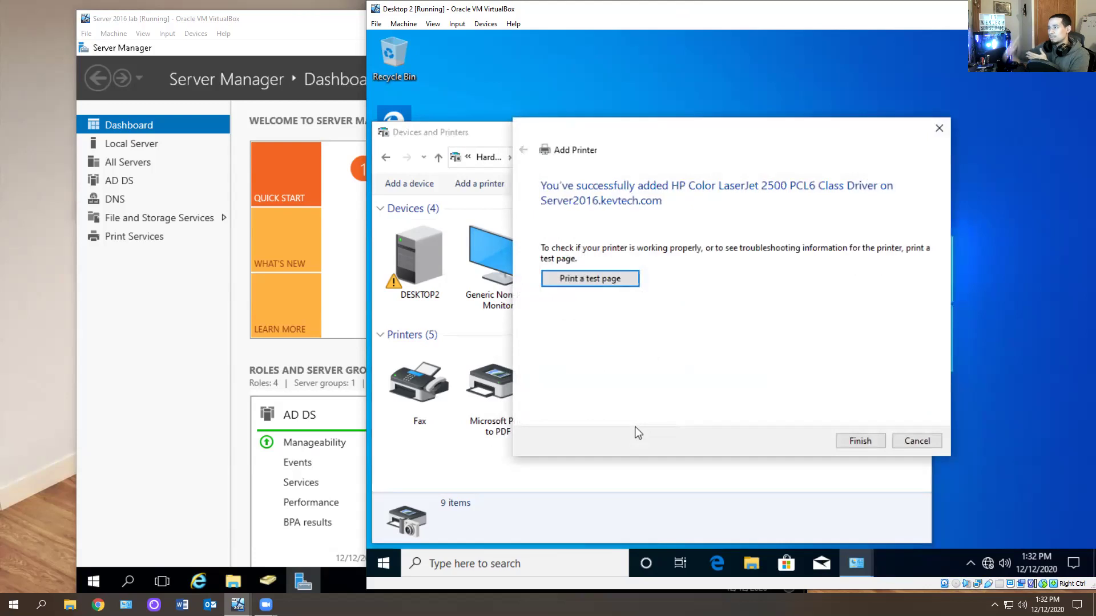
pyautogui.click(873, 443)
# Review the HP printer's Sharing and Ports settings, then close its properties and Devices and Printers.
pyautogui.rightClick(722, 389)
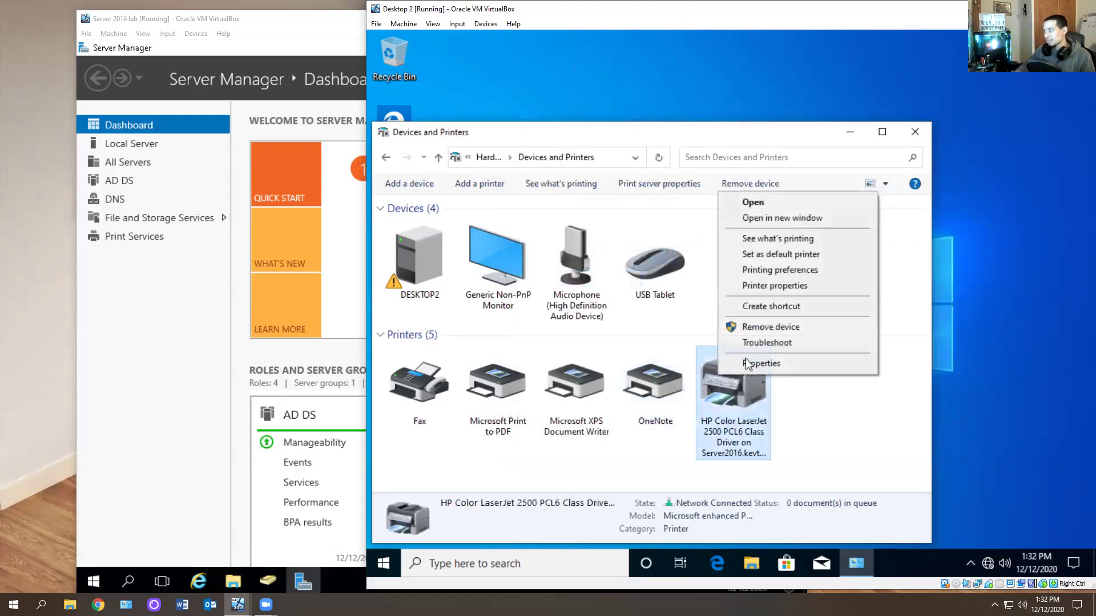
pyautogui.click(768, 285)
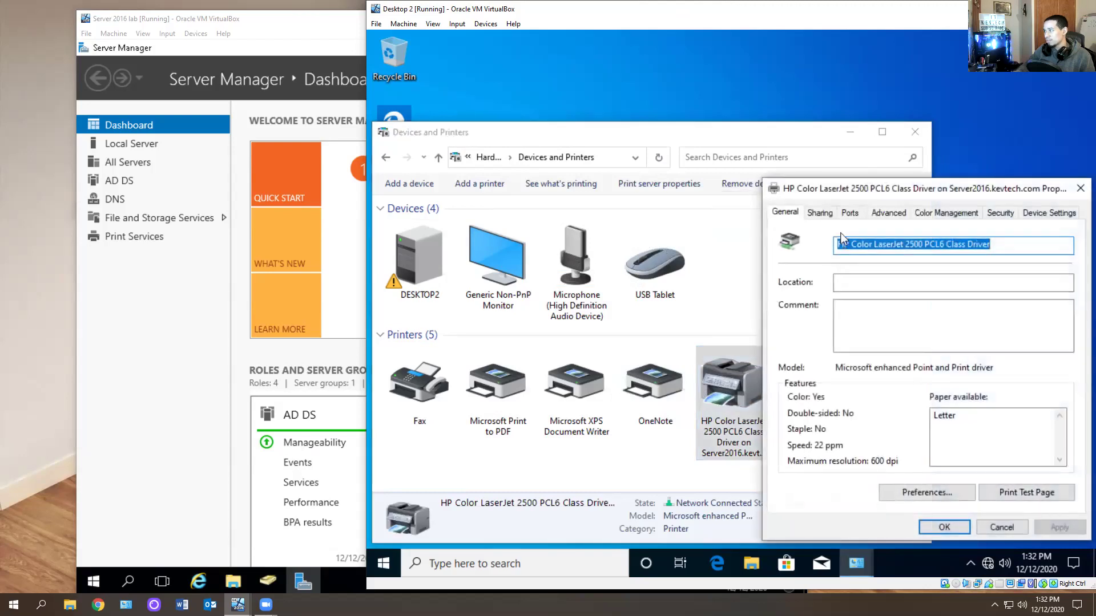
pyautogui.click(830, 212)
pyautogui.click(849, 213)
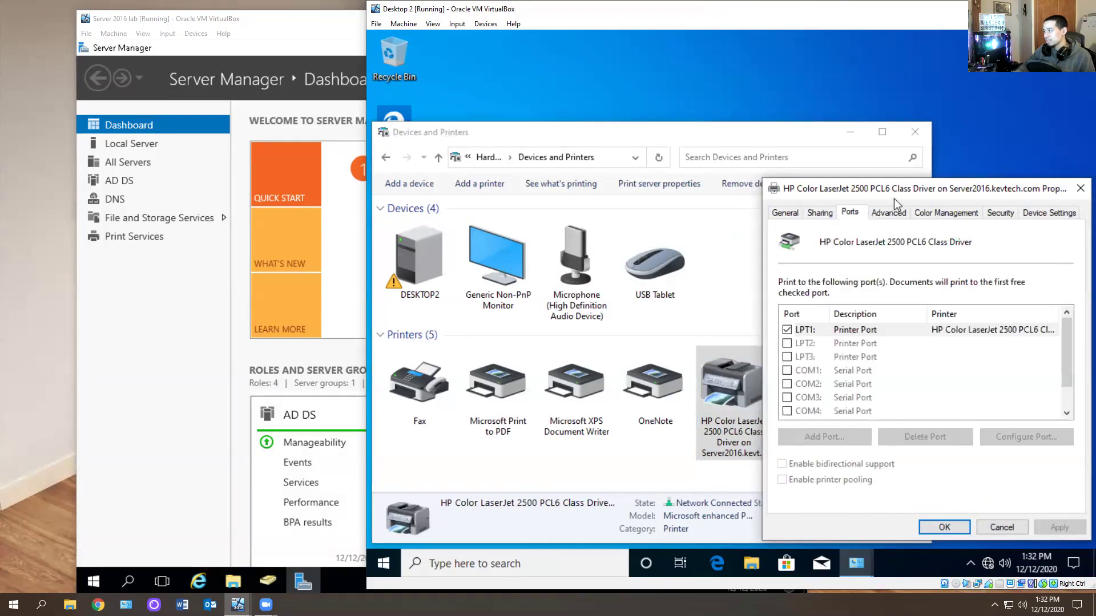
pyautogui.moveTo(894, 200); pyautogui.dragTo(850, 186)
pyautogui.click(994, 169)
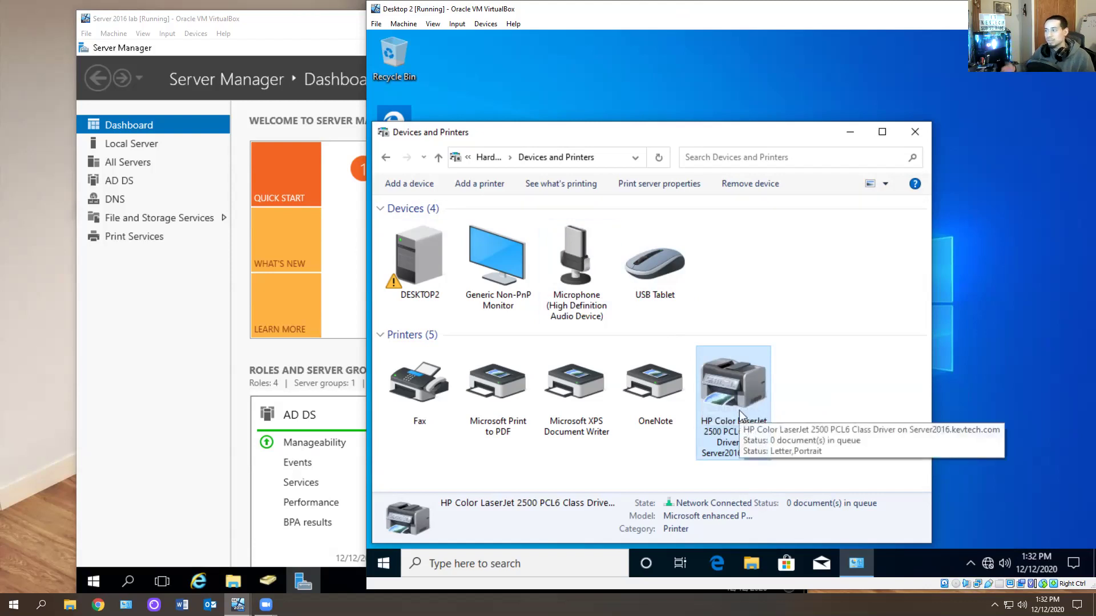
pyautogui.click(915, 131)
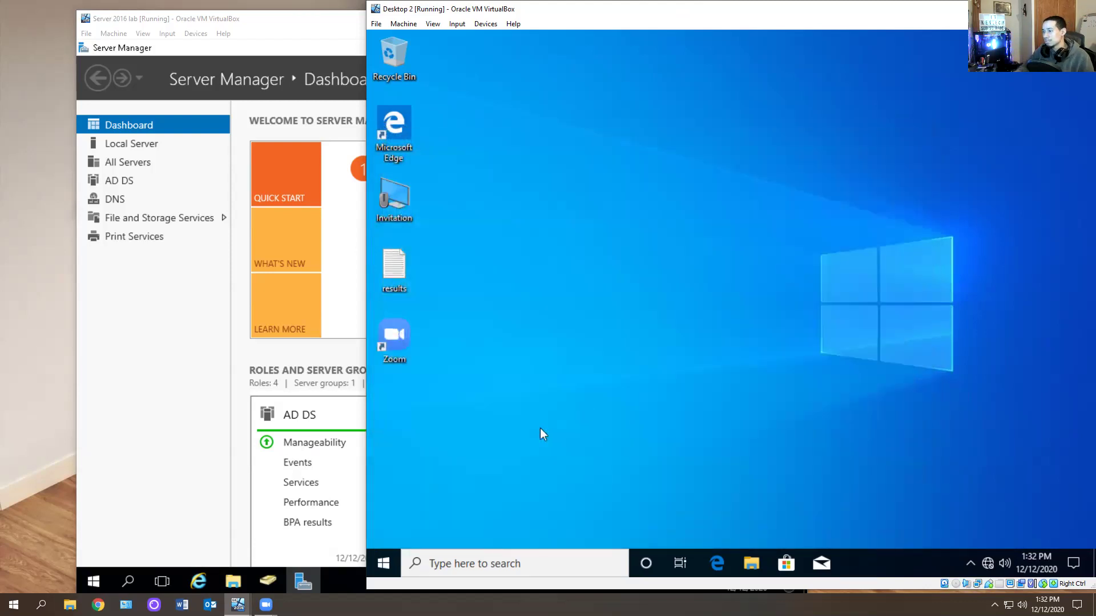
# Sign out of the current Windows 10 client session from the Start quick menu.
pyautogui.rightClick(379, 571)
pyautogui.moveTo(499, 529)
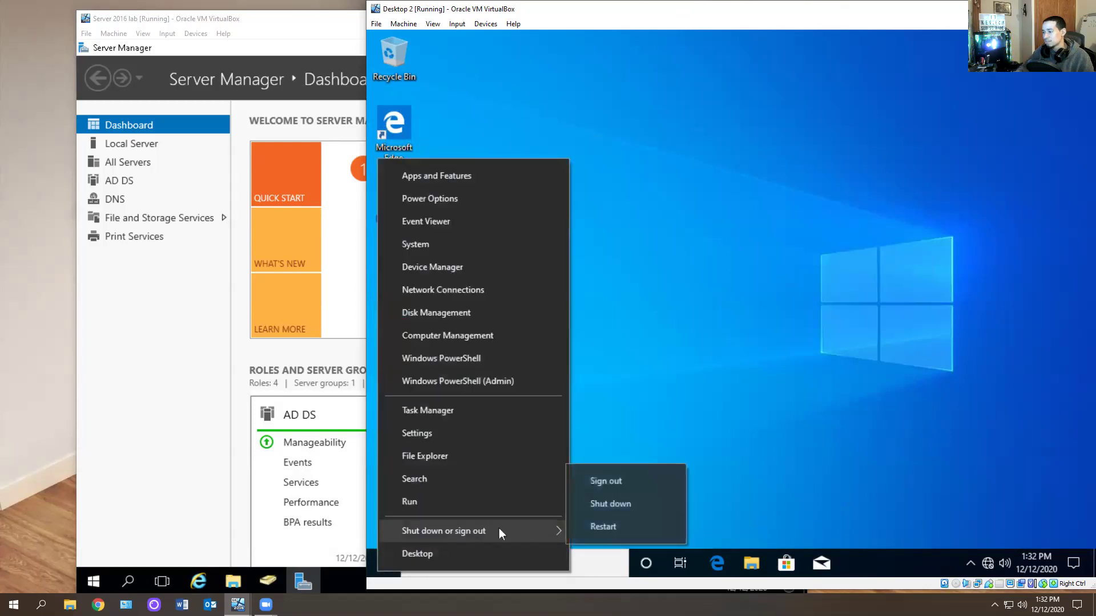
pyautogui.click(595, 488)
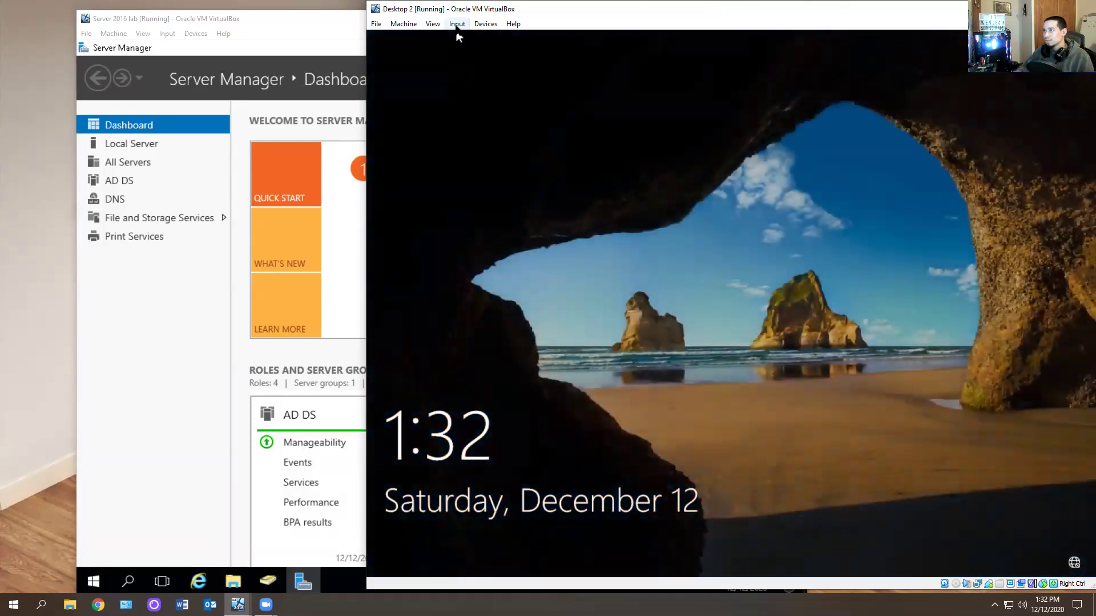
# Send Ctrl+Alt+Del and sign in to KEVTECH as Other user 'helpdesk' with the account password.
pyautogui.click(457, 23)
pyautogui.moveTo(483, 37)
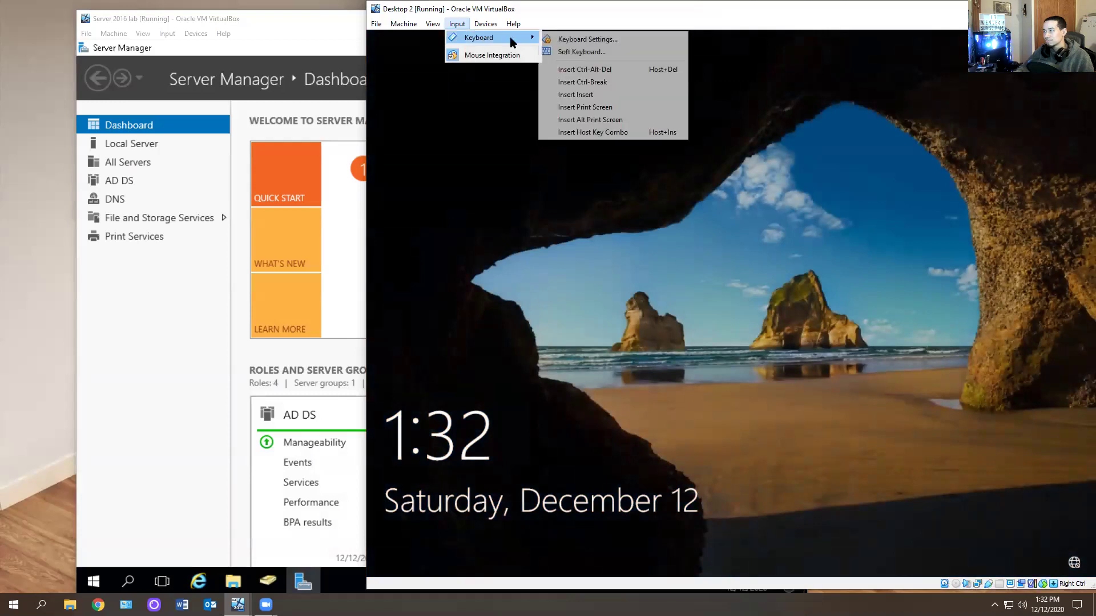
pyautogui.click(584, 69)
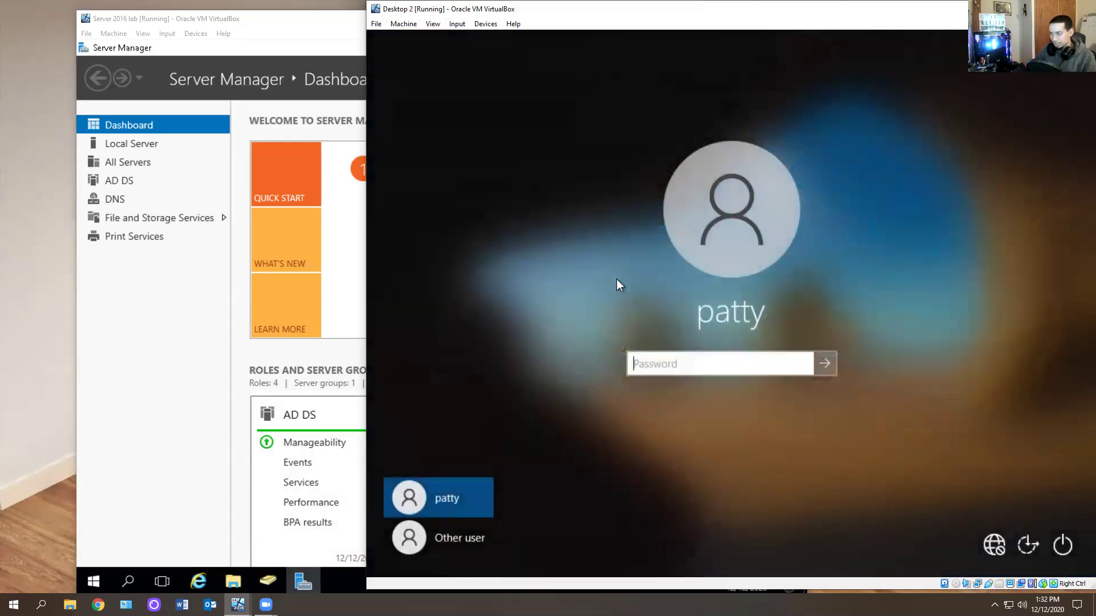
pyautogui.click(473, 551)
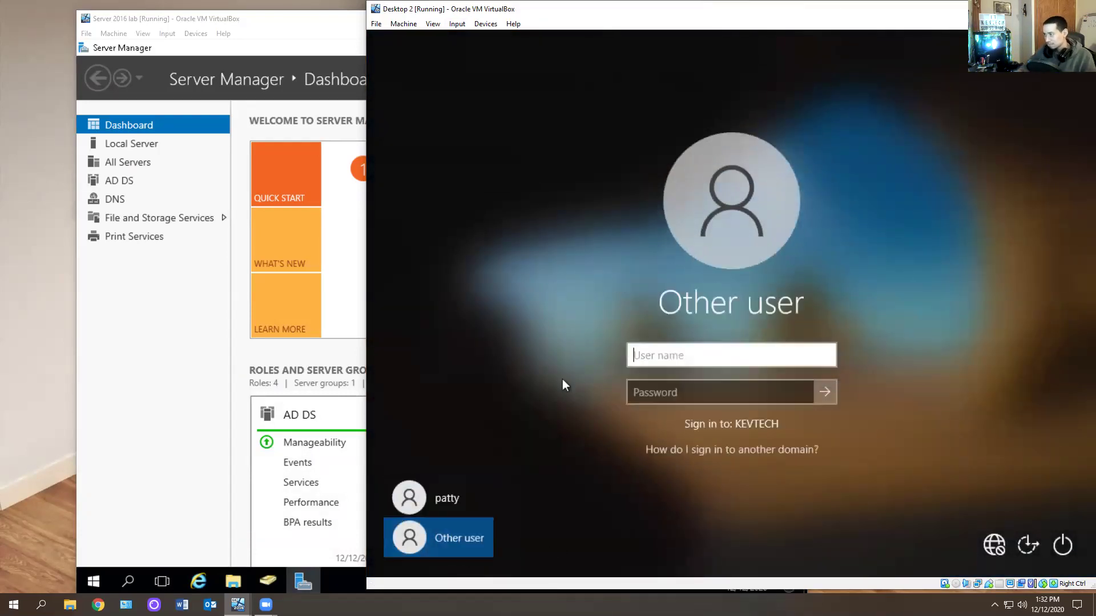
pyautogui.write('helpdesk')
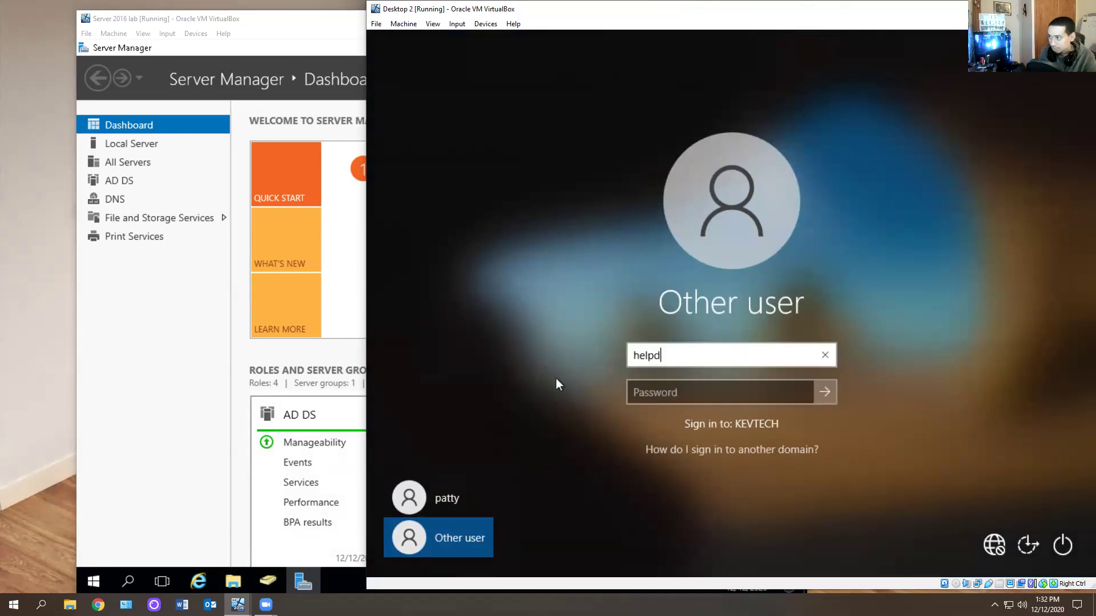
pyautogui.press('Tab')
pyautogui.write('*******')
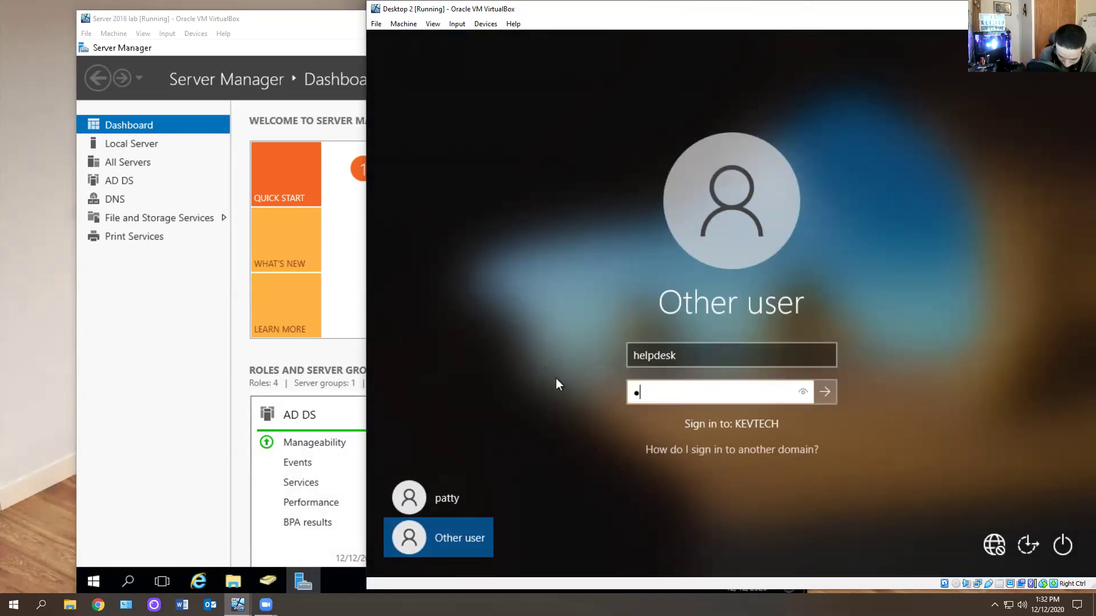
pyautogui.write('*****')
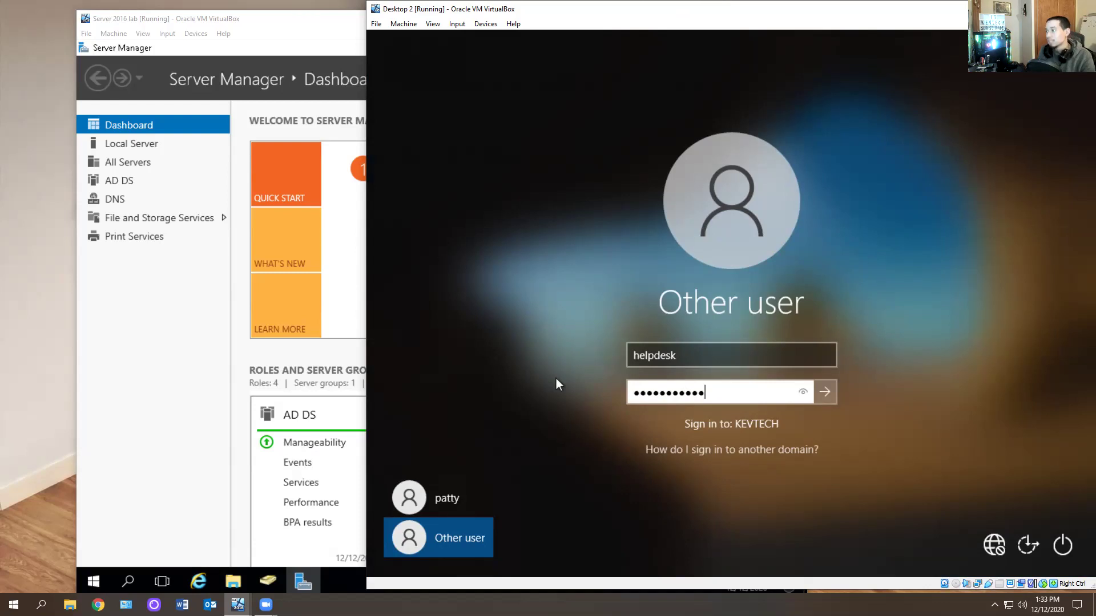
pyautogui.press('Return')
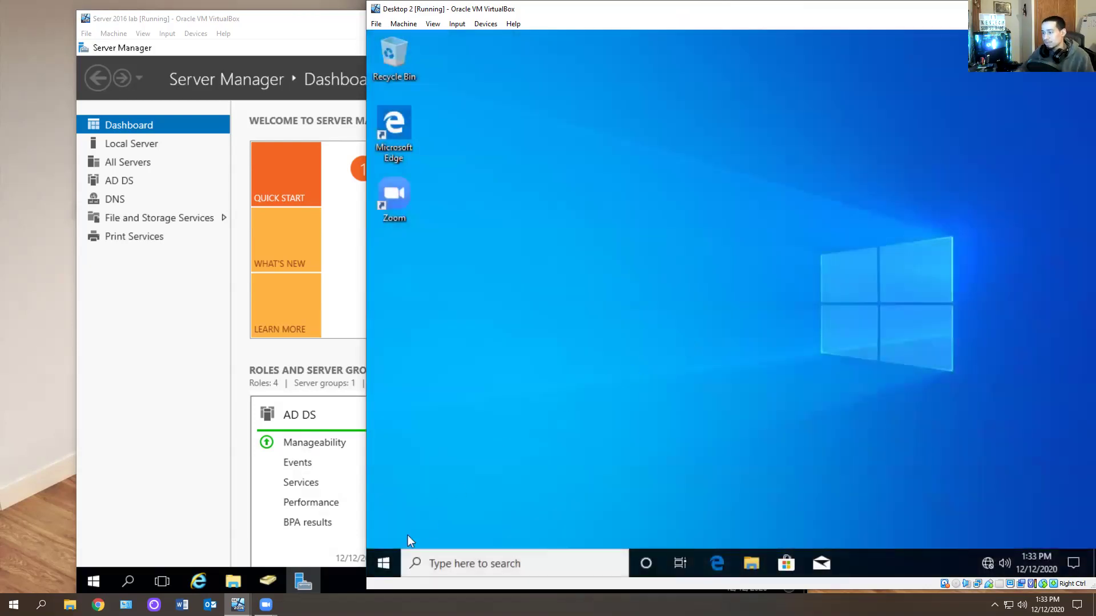
# Check the available printers under Control Panel's Devices and Printers Add a device, then cancel.
pyautogui.click(378, 567)
pyautogui.write('contr')
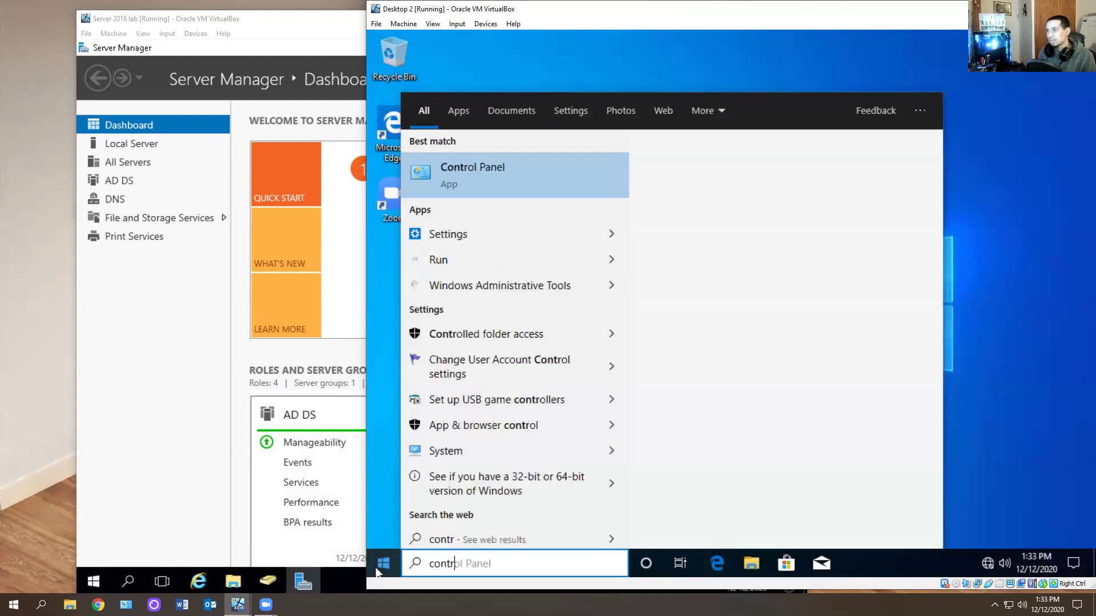
pyautogui.press('Return')
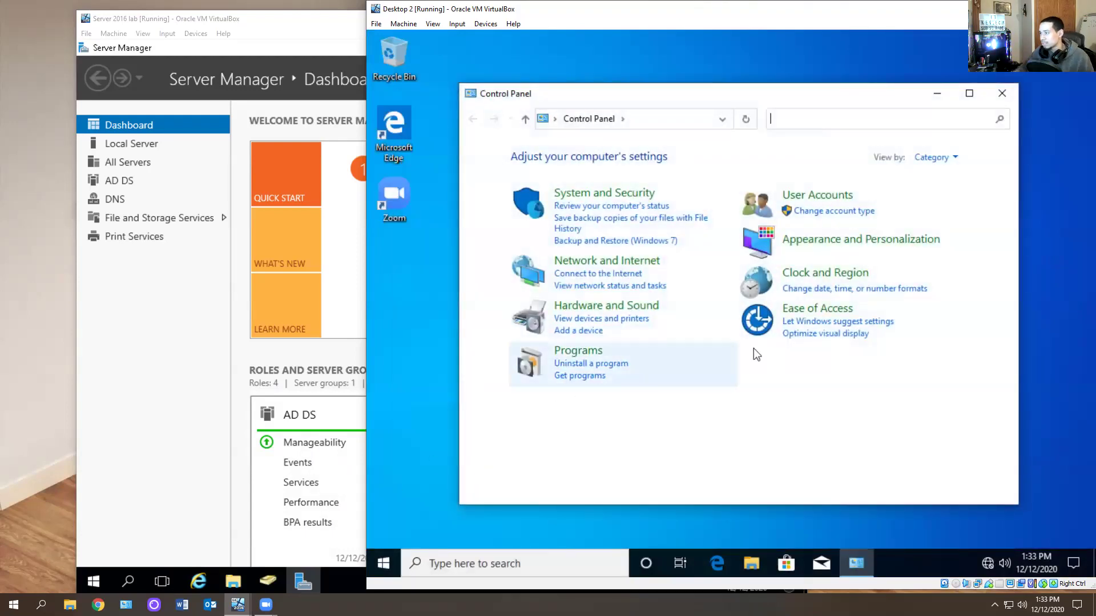
pyautogui.click(637, 321)
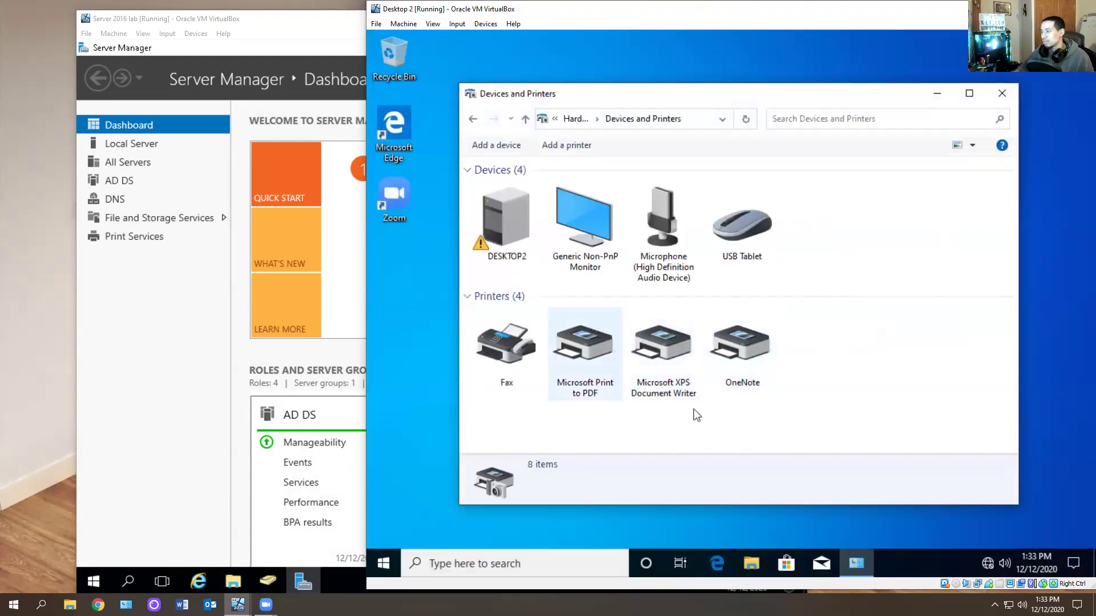
pyautogui.click(576, 147)
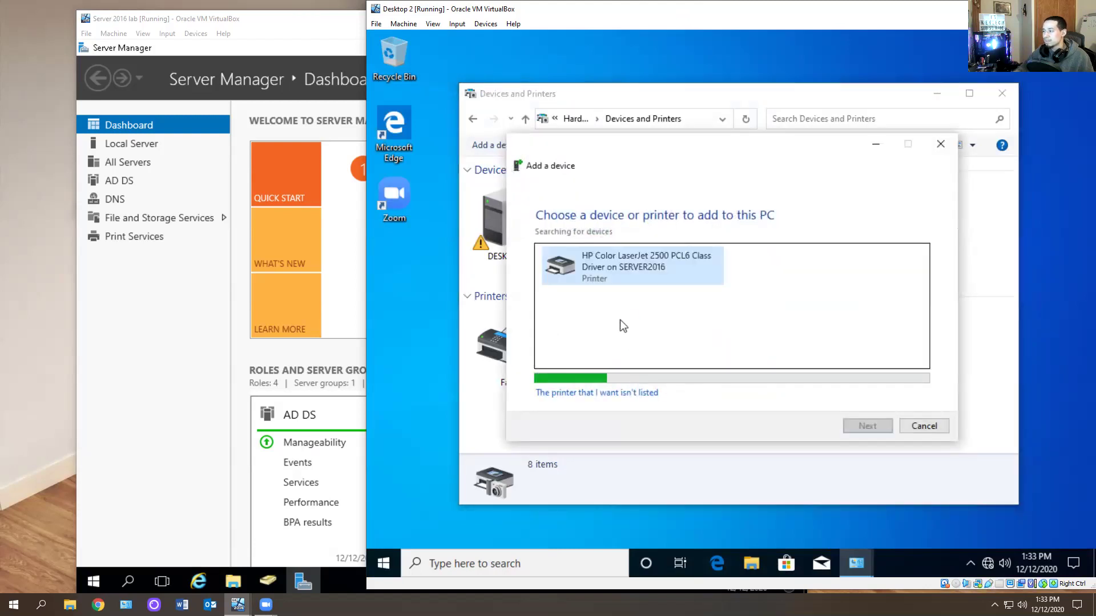
pyautogui.click(922, 425)
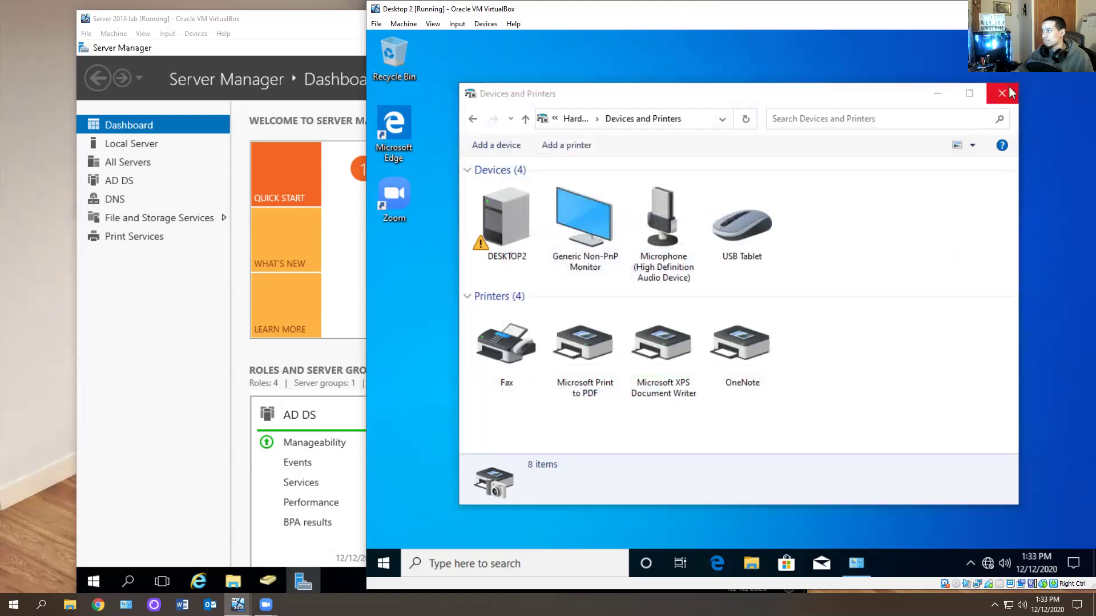
pyautogui.click(1002, 93)
# Sign out of the Windows 10 client and switch back to the server VM.
pyautogui.rightClick(382, 568)
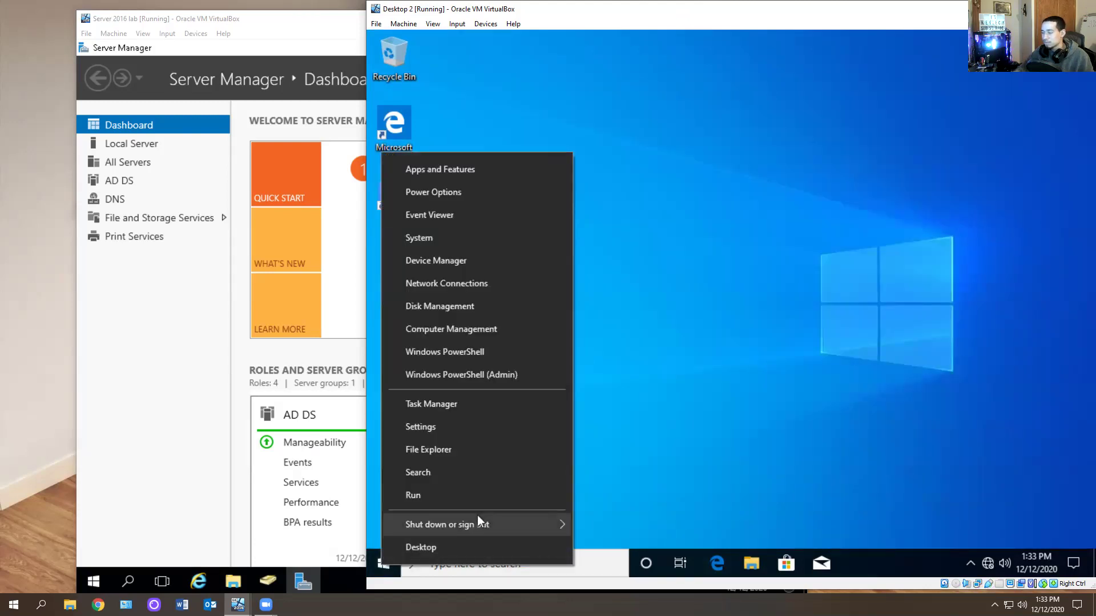
pyautogui.moveTo(477, 515)
pyautogui.click(593, 474)
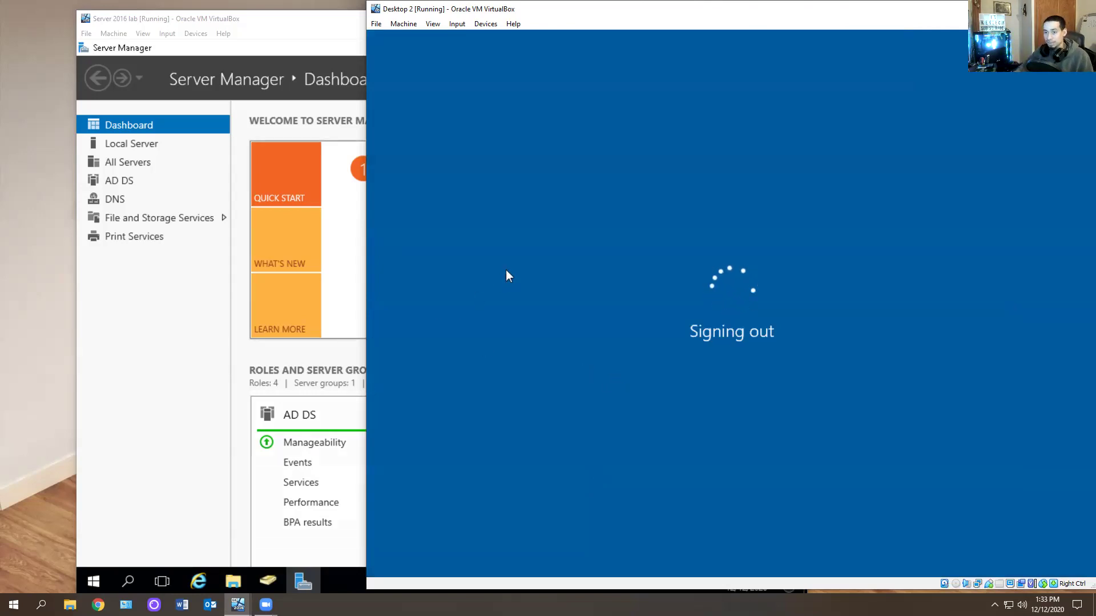
pyautogui.click(228, 422)
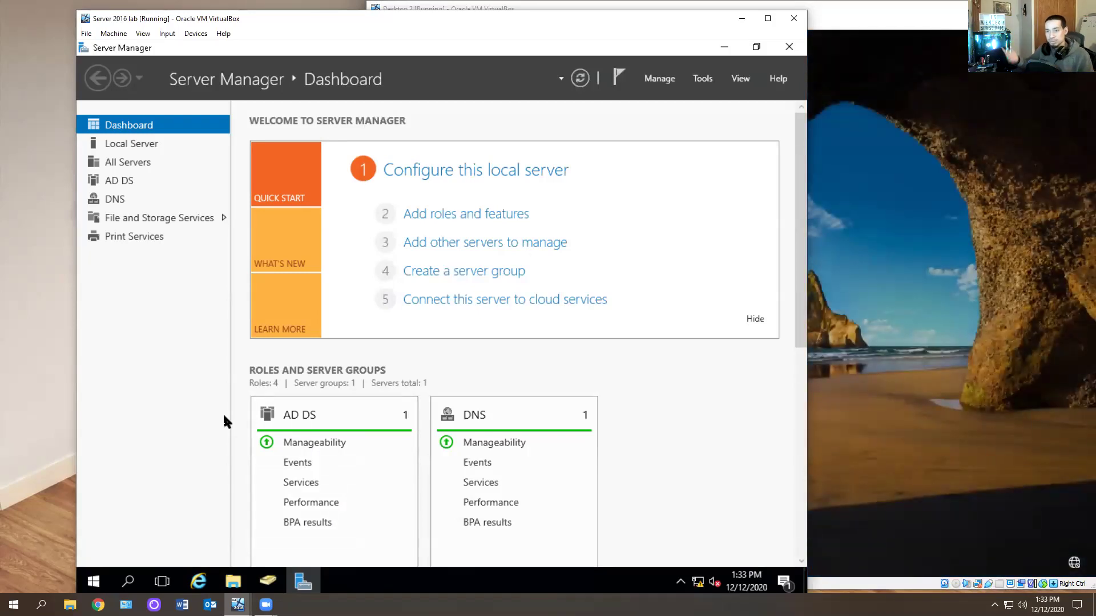
# Launch Print Management from Tools and open the HP Color LaserJet 2500's properties.
pyautogui.click(702, 83)
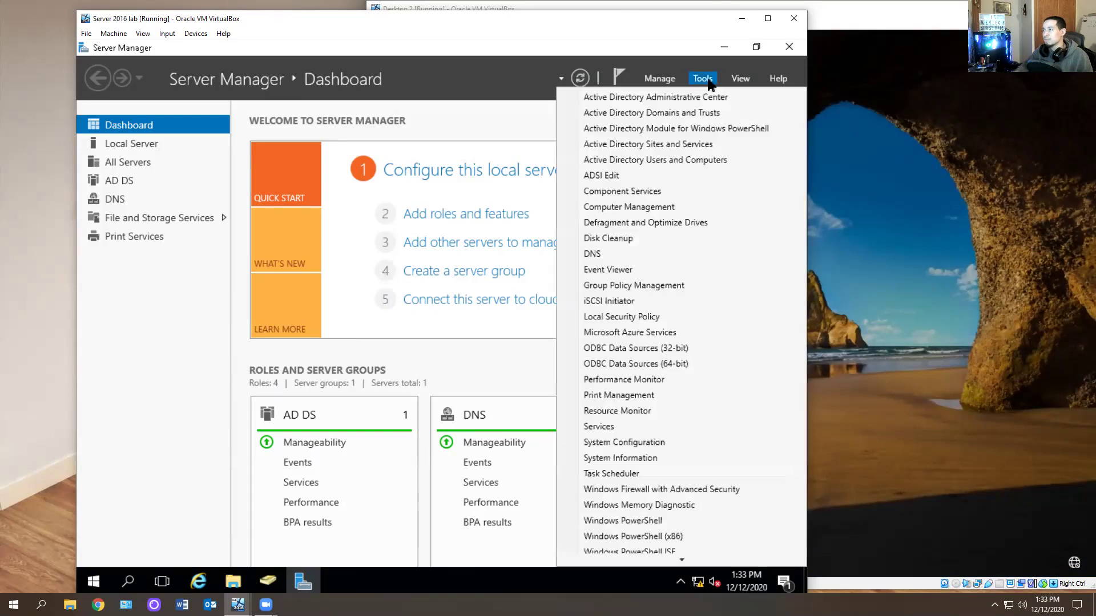
pyautogui.click(628, 394)
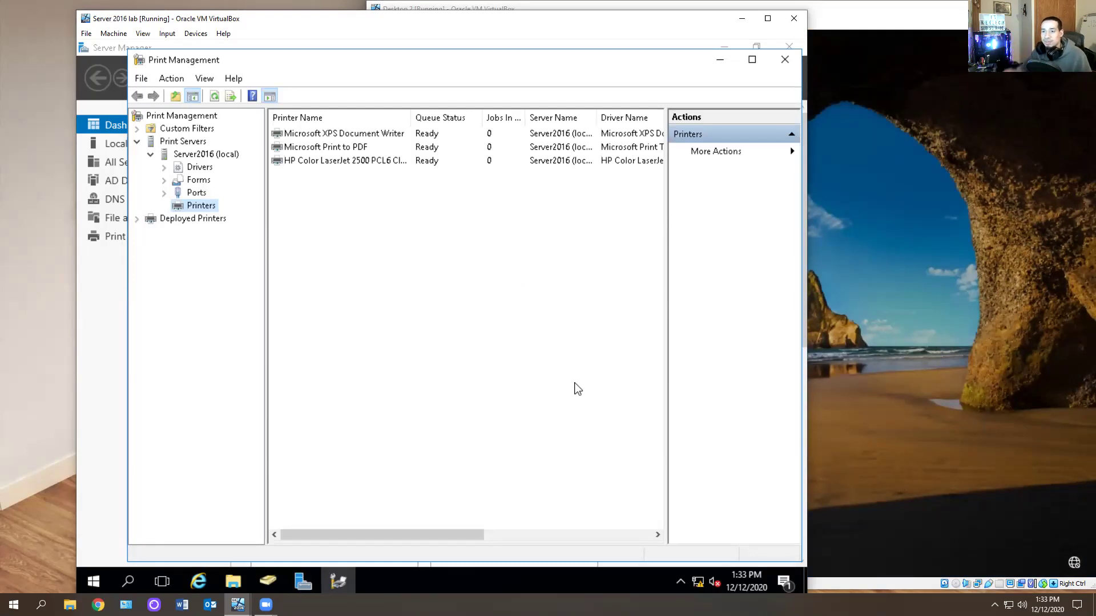
pyautogui.doubleClick(331, 161)
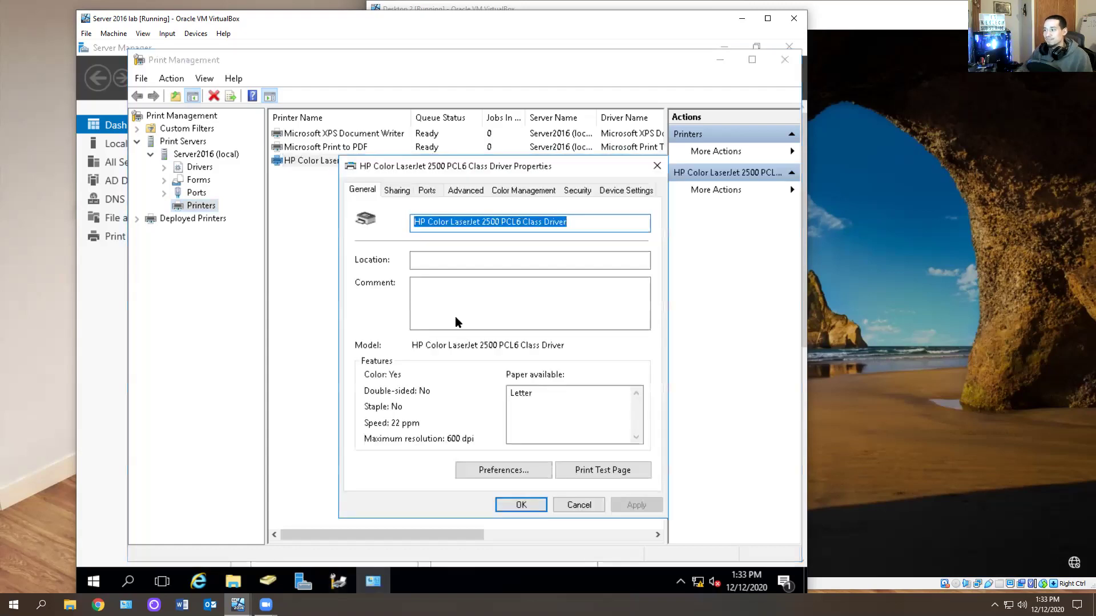
pyautogui.click(428, 191)
pyautogui.click(450, 191)
# Uncheck List in the directory on the printer's Sharing tab and apply with OK.
pyautogui.click(395, 192)
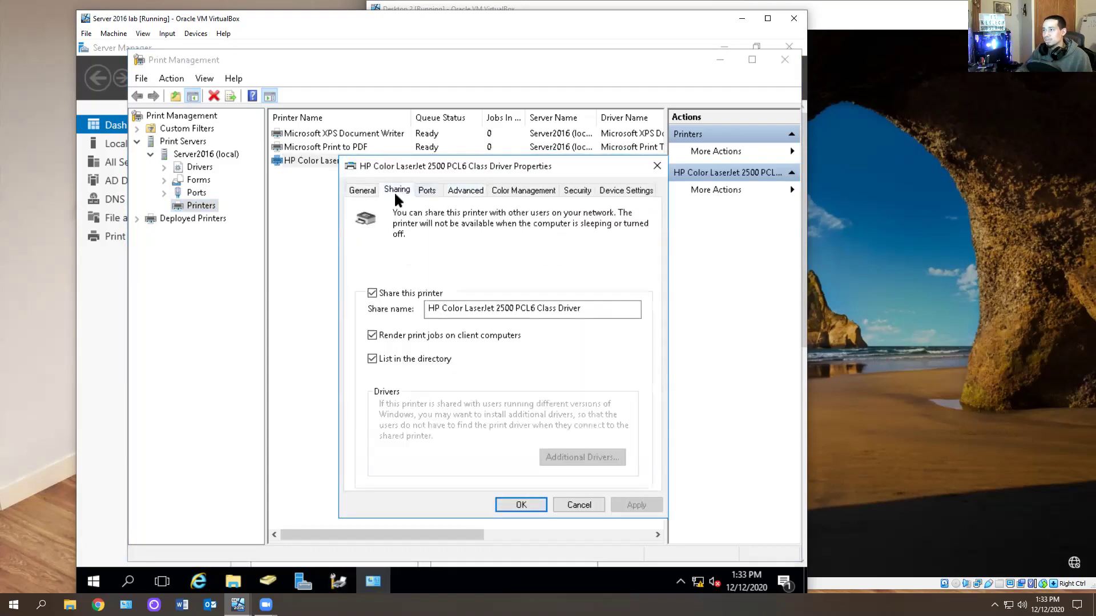
pyautogui.click(372, 359)
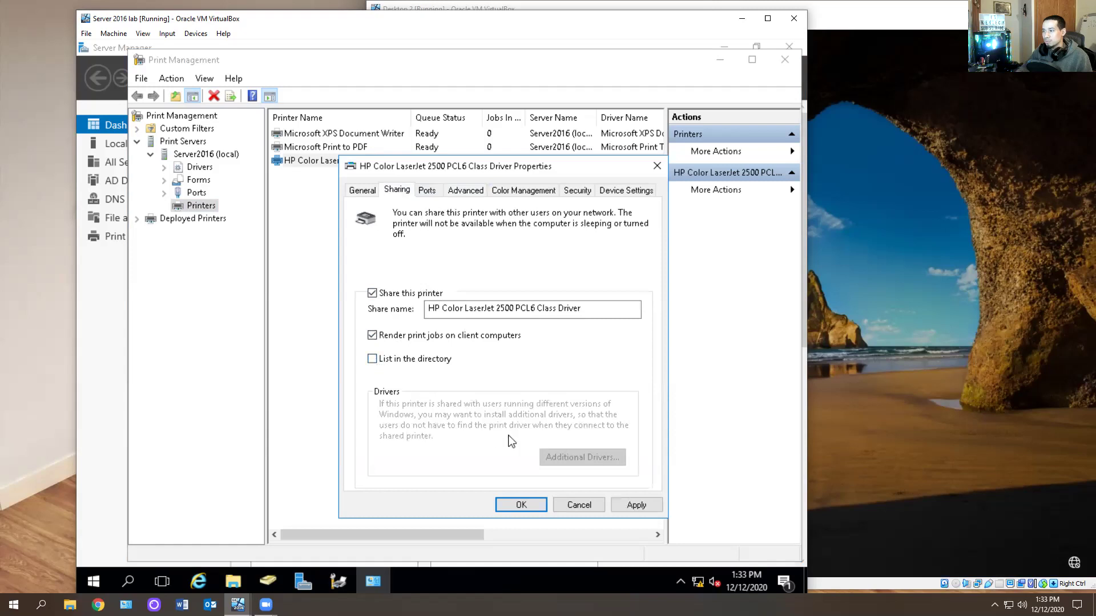
pyautogui.click(638, 504)
pyautogui.click(508, 505)
pyautogui.rightClick(355, 164)
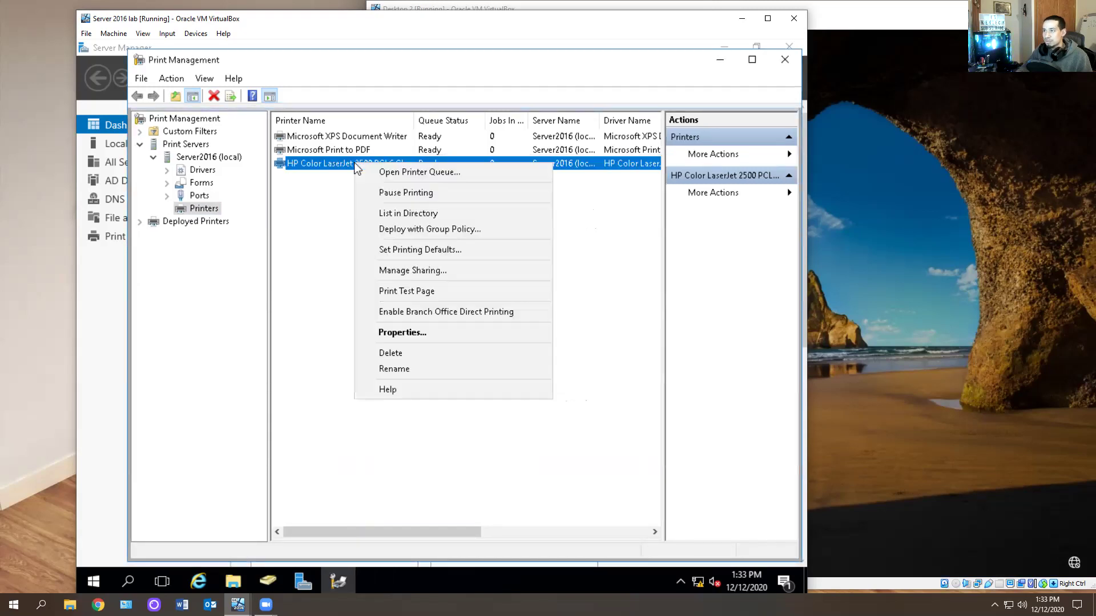
# Open the HP printer's properties, cancel the New Driver wizard, and close without changes.
pyautogui.click(403, 332)
pyautogui.click(522, 231)
pyautogui.click(505, 230)
pyautogui.click(525, 231)
pyautogui.click(690, 318)
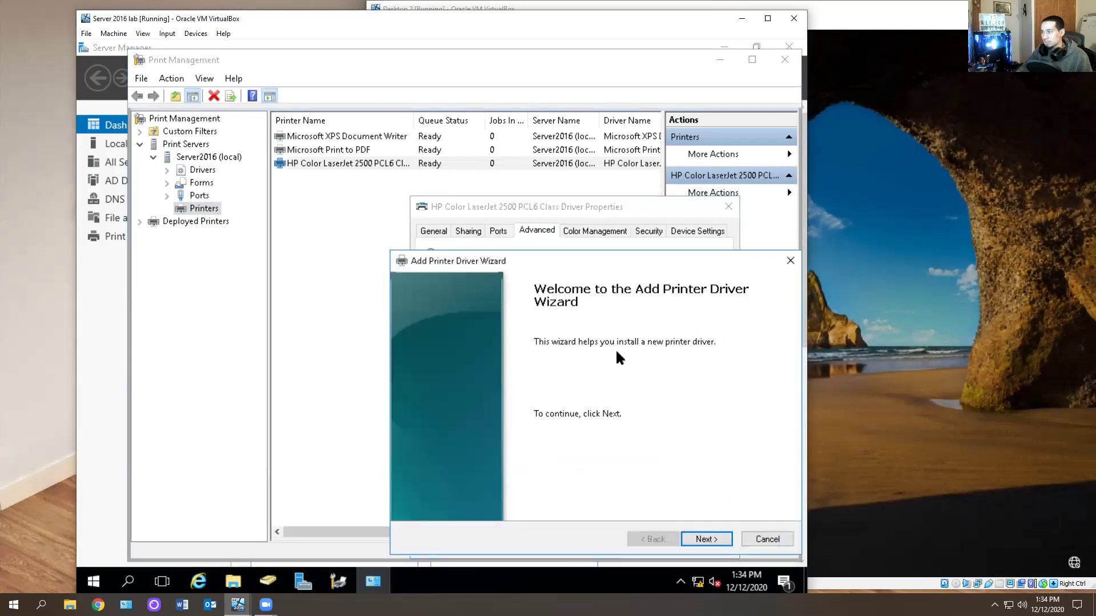
pyautogui.click(707, 539)
pyautogui.moveTo(573, 261); pyautogui.dragTo(223, 122)
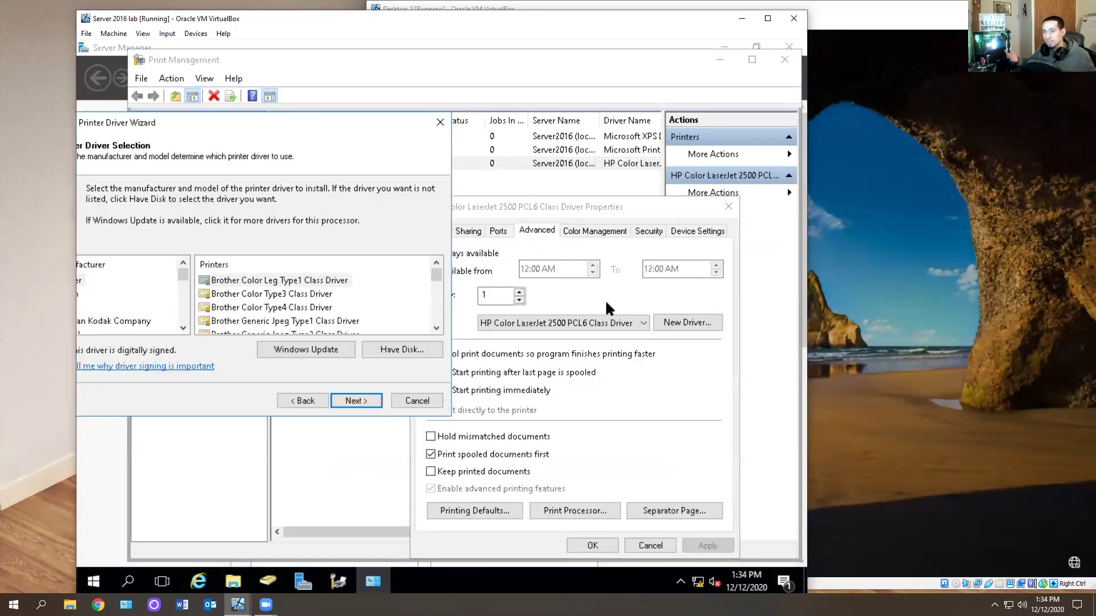
pyautogui.click(402, 350)
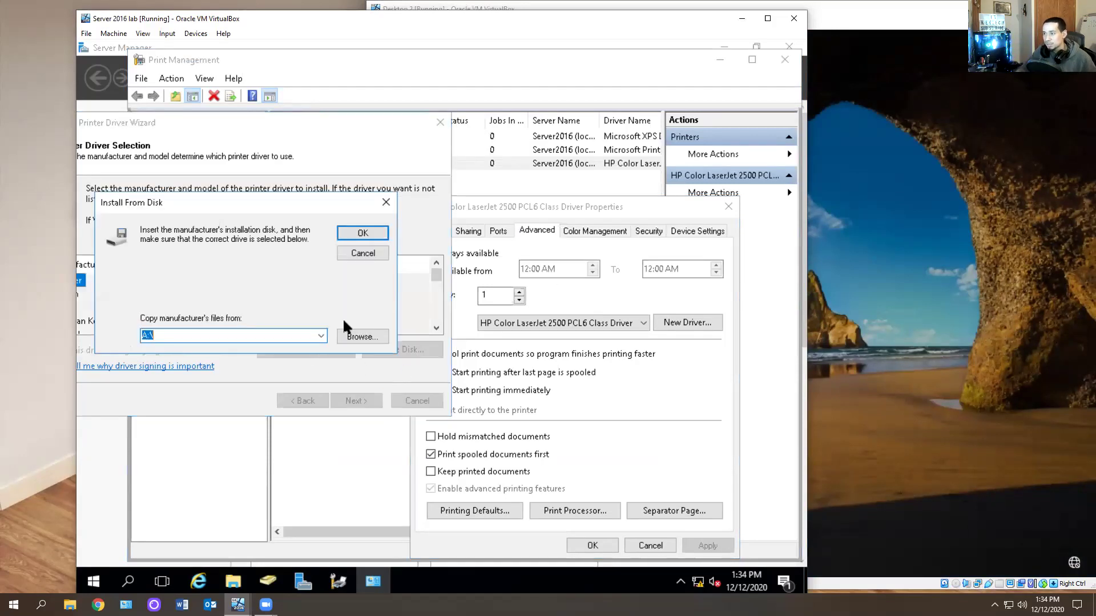
pyautogui.click(386, 203)
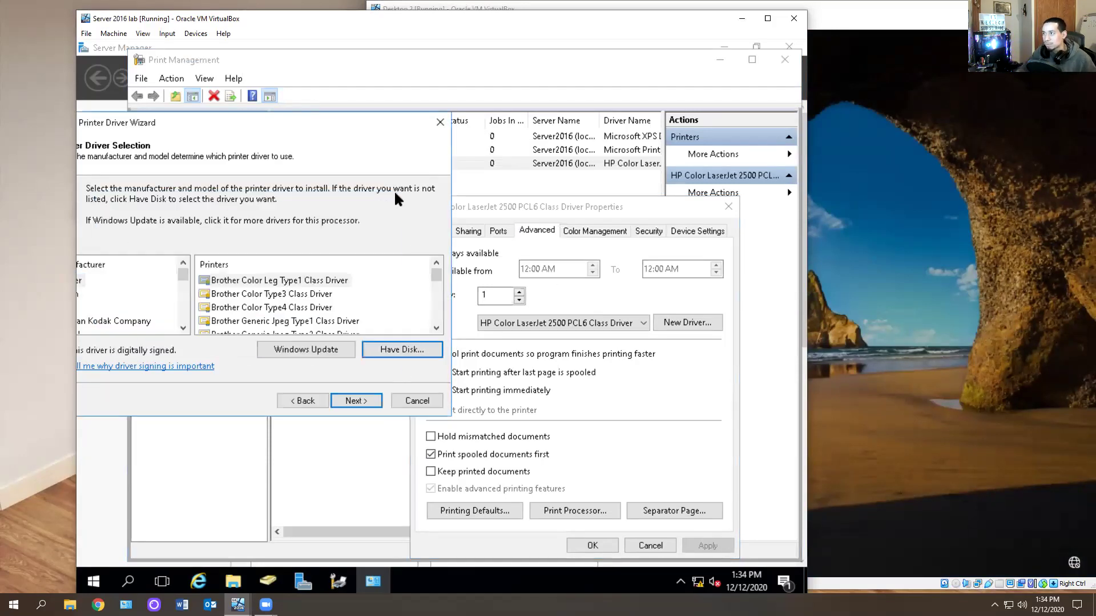
pyautogui.click(440, 123)
pyautogui.click(729, 207)
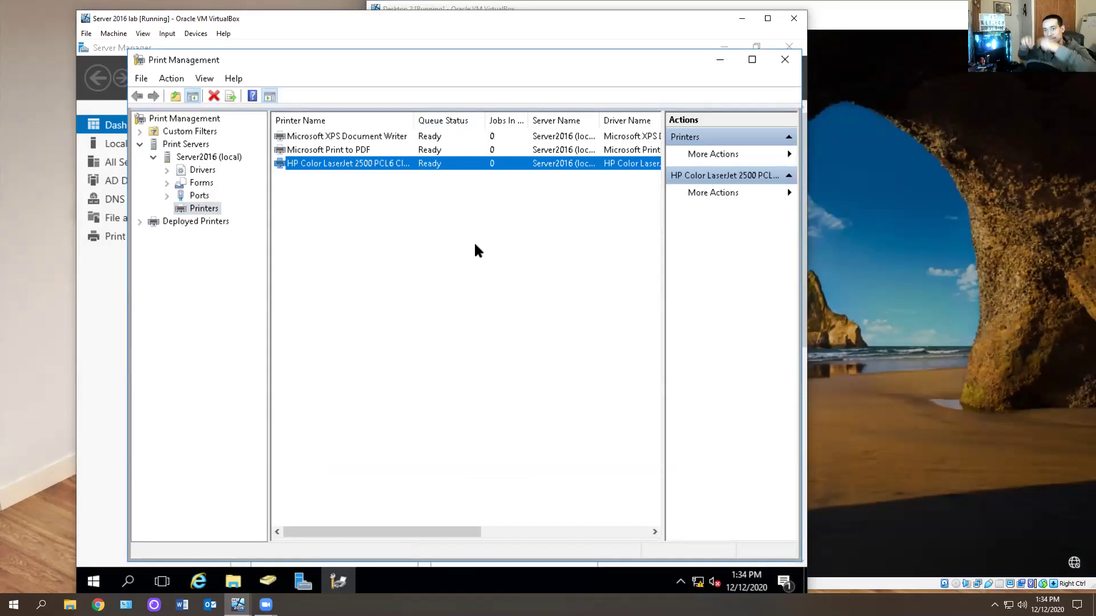
# Re-check List in the directory on the HP printer's Sharing tab and apply with OK.
pyautogui.rightClick(343, 164)
pyautogui.click(371, 334)
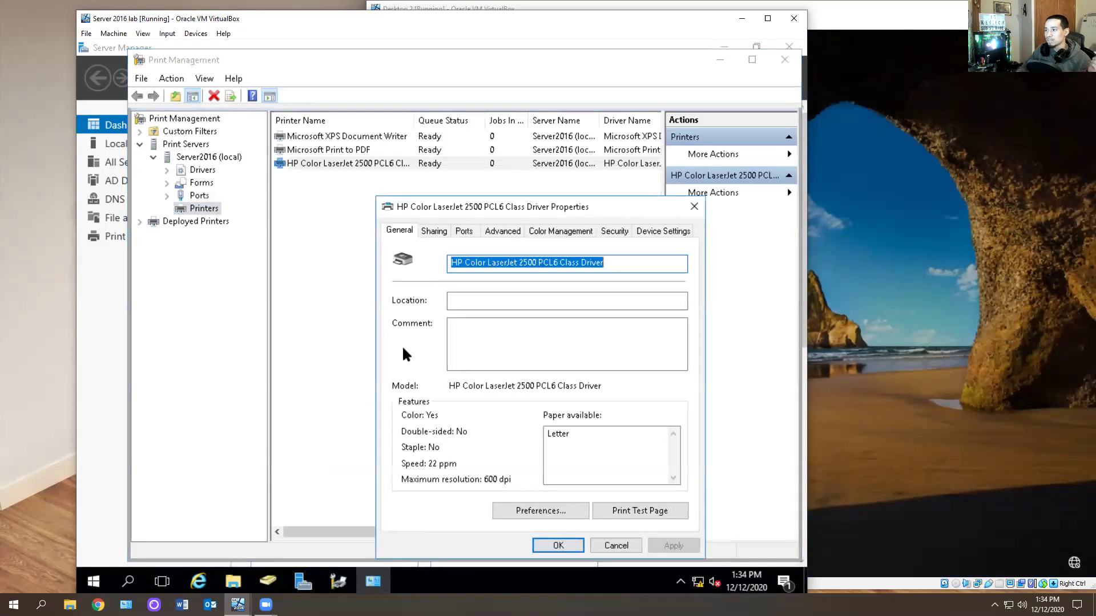
pyautogui.click(459, 232)
pyautogui.click(437, 231)
pyautogui.click(420, 399)
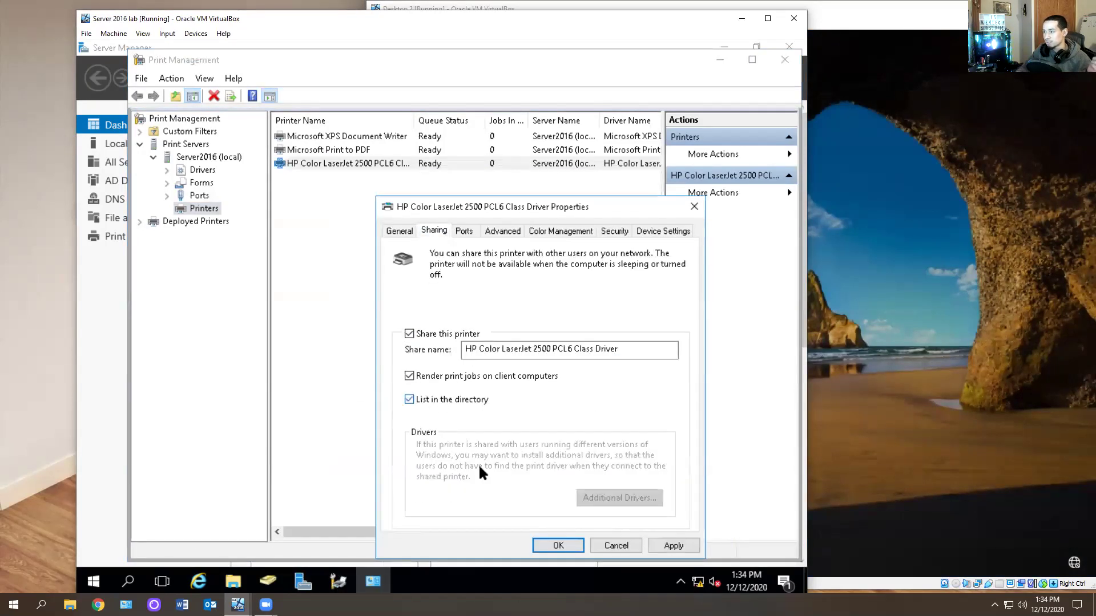
pyautogui.click(669, 545)
pyautogui.click(558, 545)
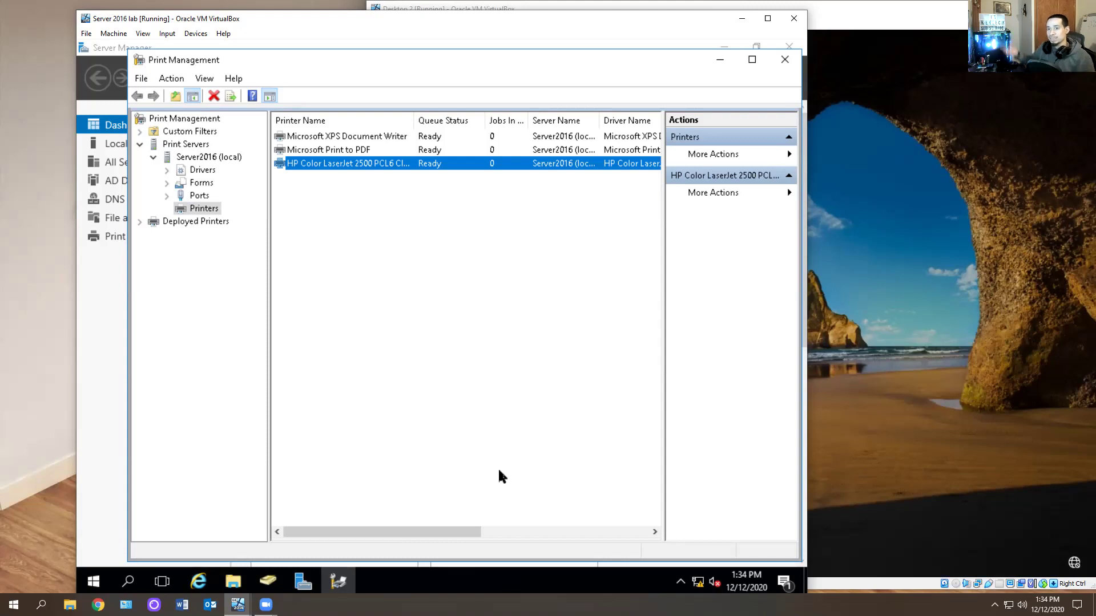
# Close Print Management and Server Manager, then bring up Desktop 2's Windows 10 sign-in screen.
pyautogui.click(785, 60)
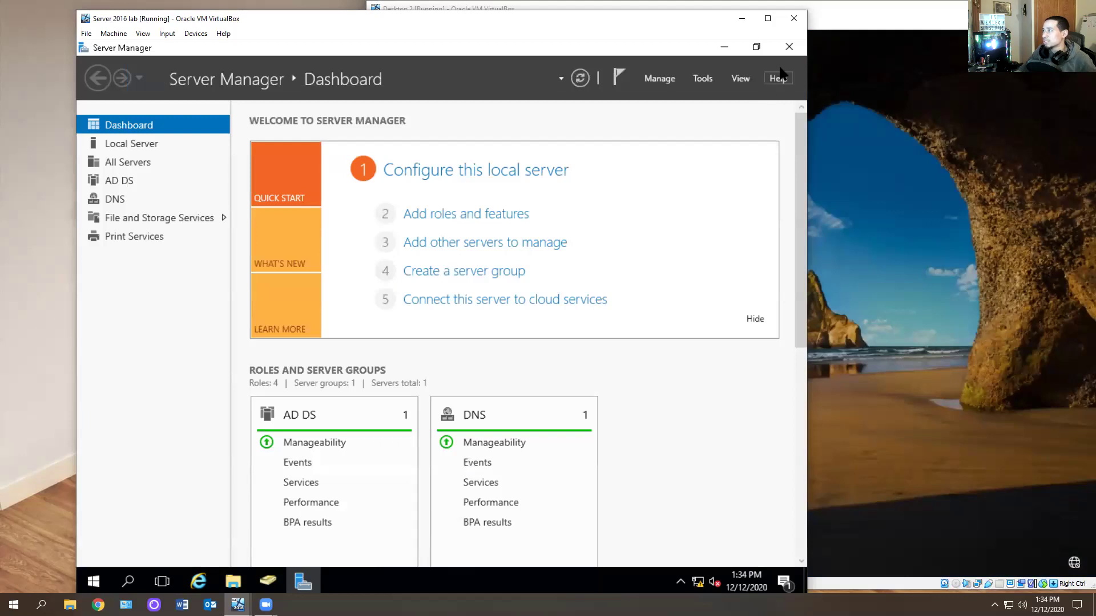
pyautogui.click(789, 46)
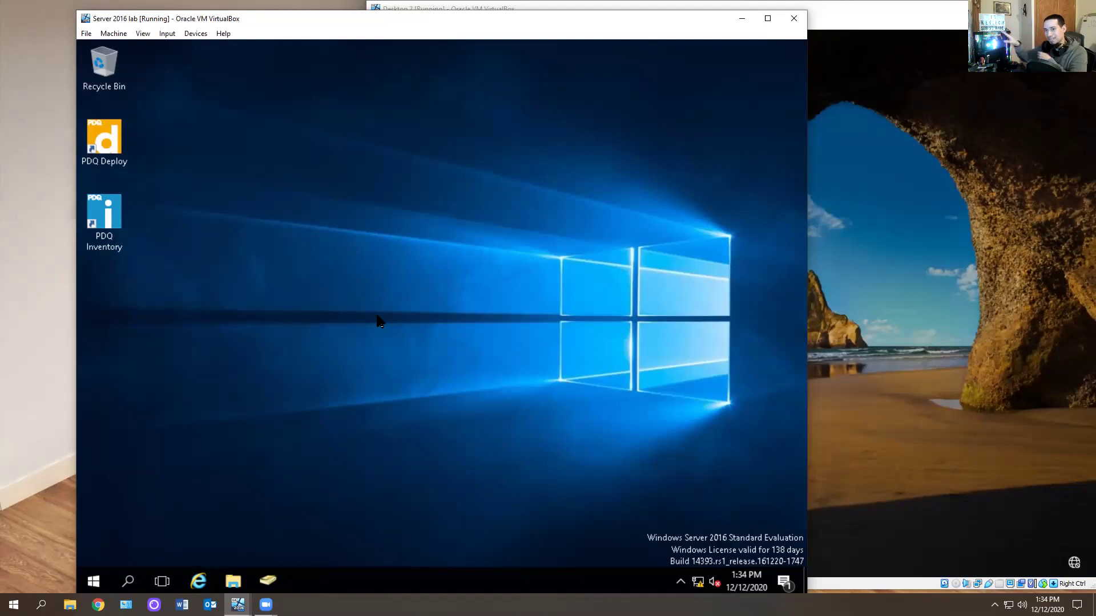
pyautogui.click(859, 233)
pyautogui.click(858, 233)
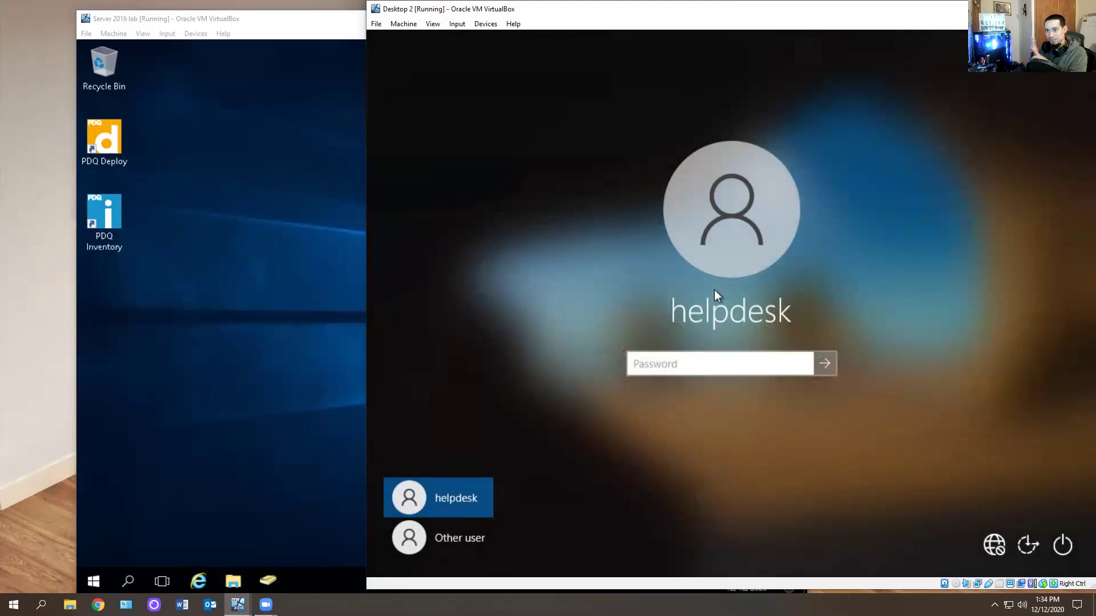